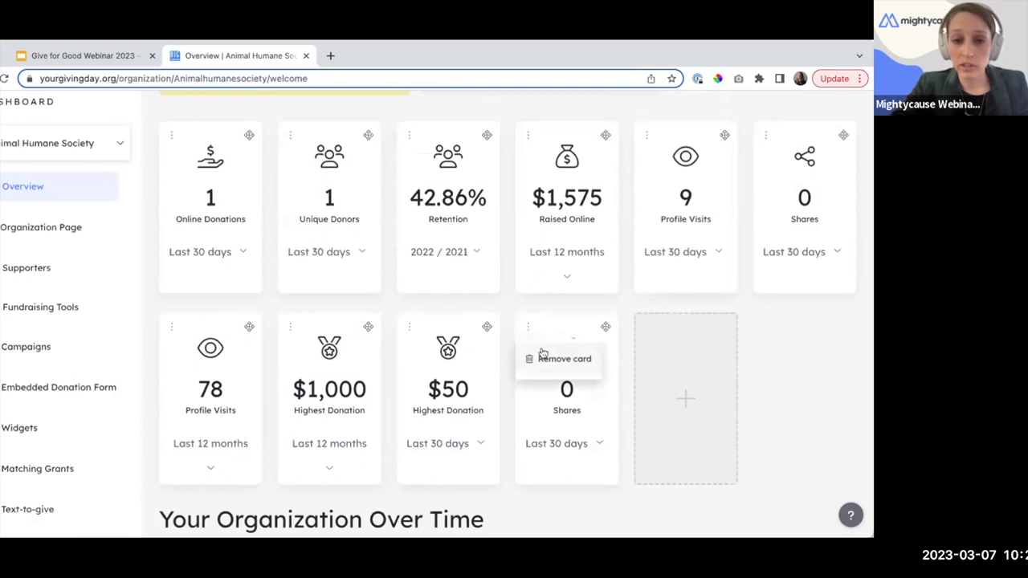
Remove the last Shares card from the overview and move the 30-day Highest Donation card ahead of the Retention card.
drag(416, 298, 408, 223)
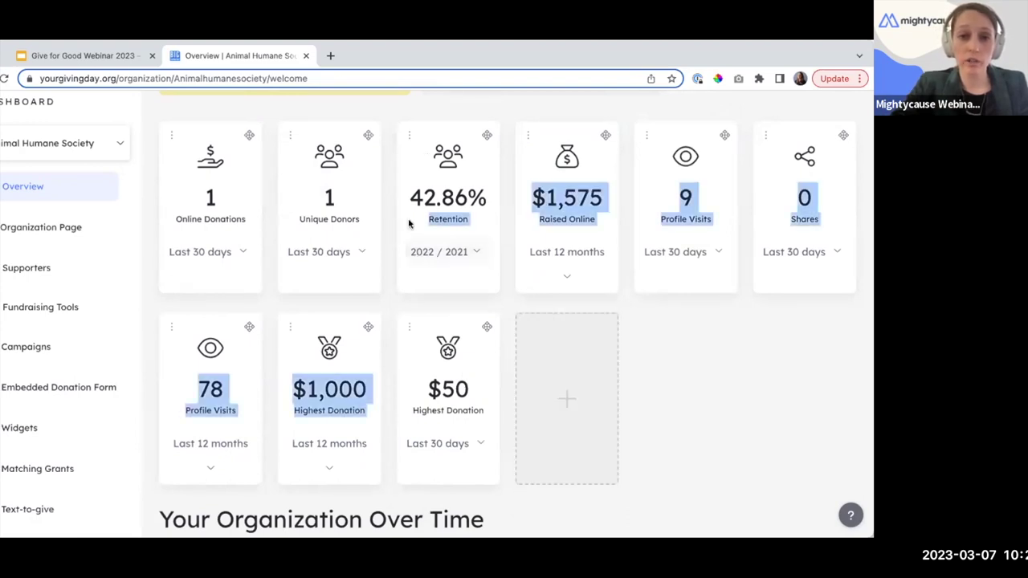
drag(487, 328, 425, 224)
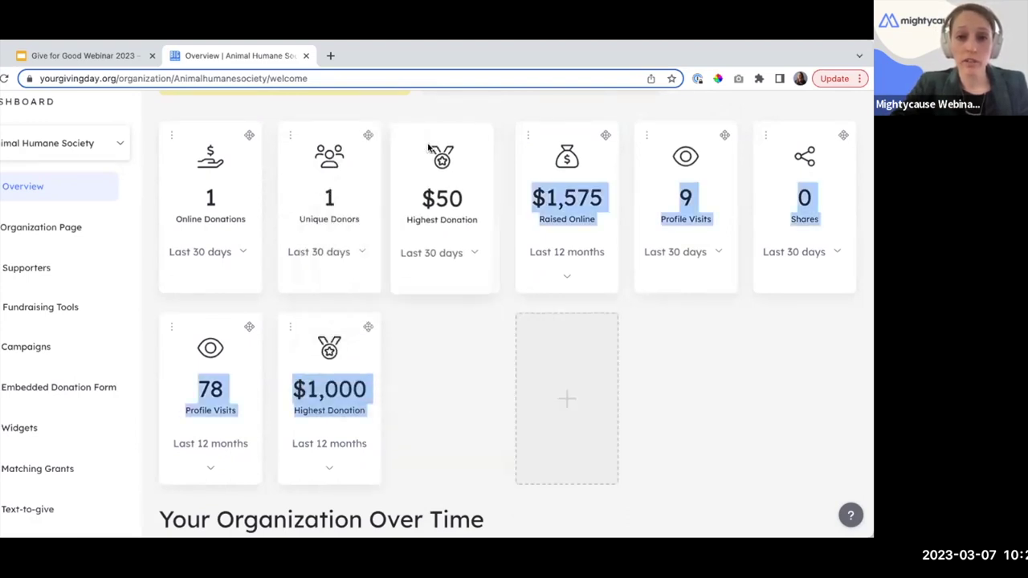
click(687, 387)
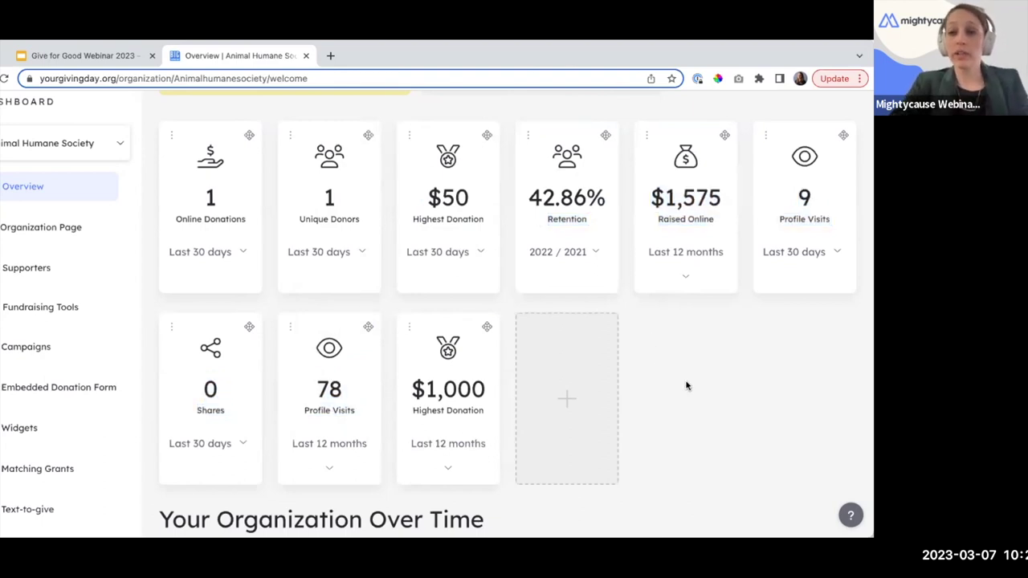
Review the overview's metric cards and the year-over-year Dollars Raised chart under Your Organization Over Time.
scroll(722, 402, down, 2)
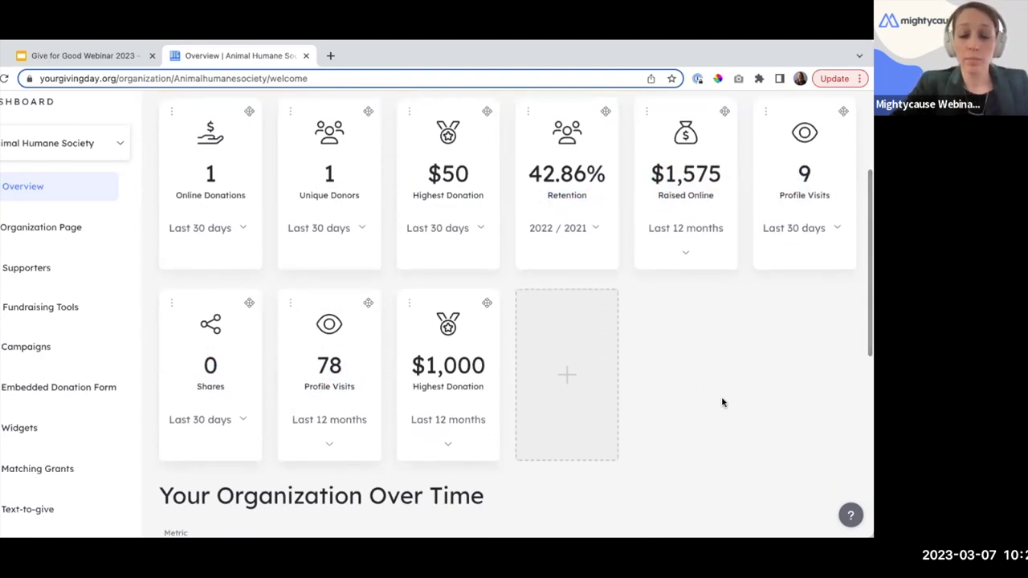
scroll(722, 402, up, 2)
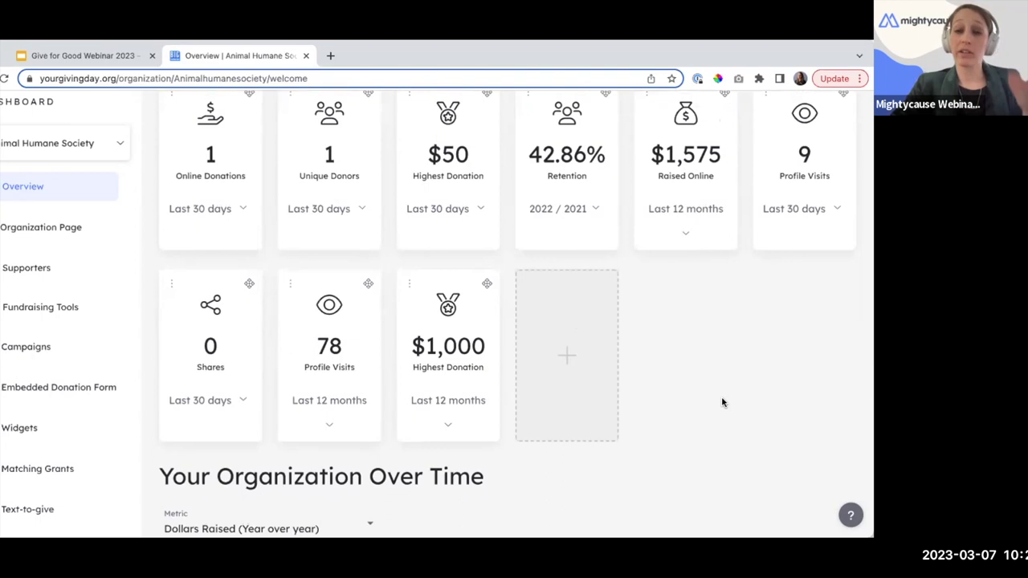
scroll(722, 402, down, 6)
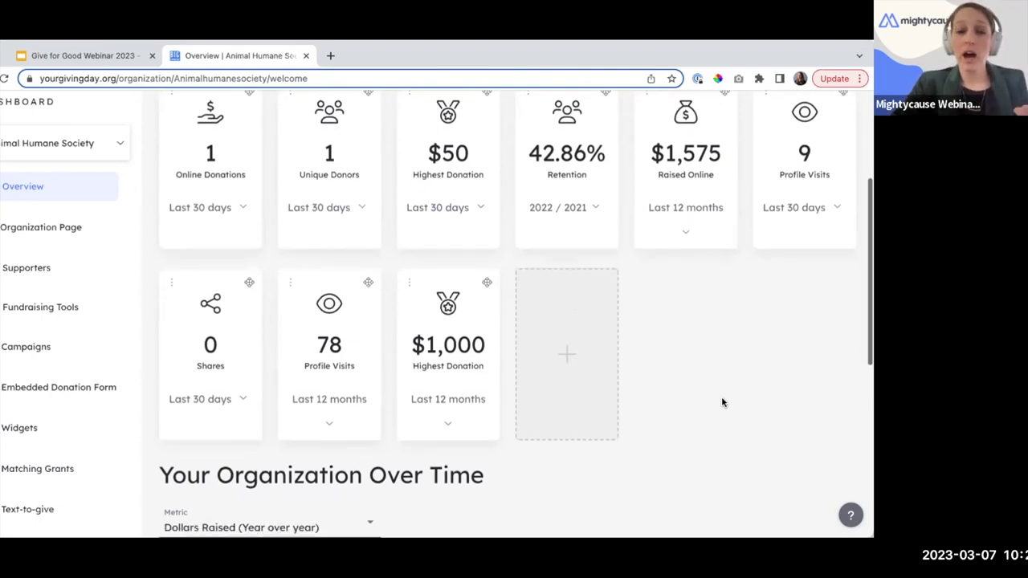
scroll(722, 402, up, 4)
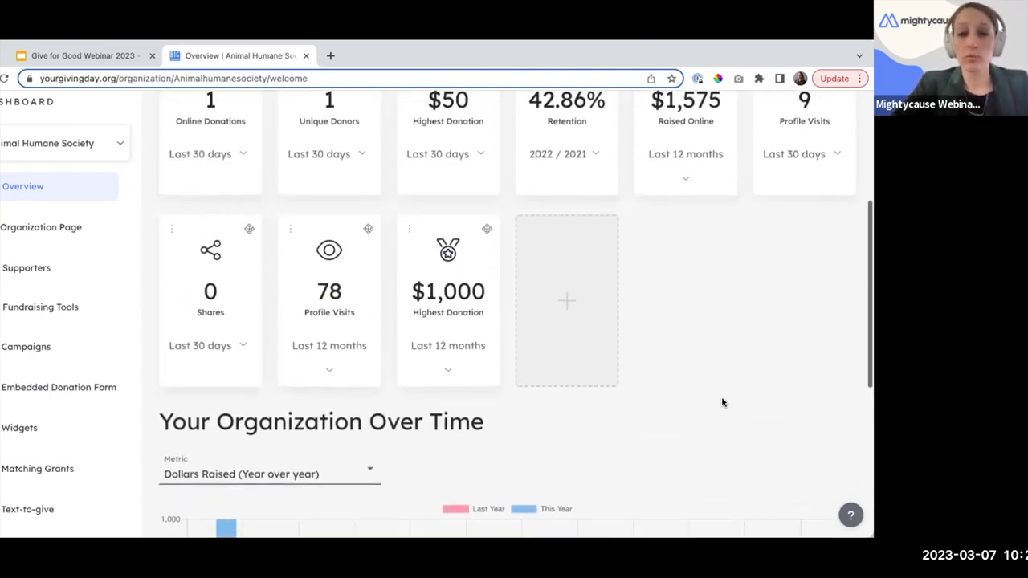
scroll(722, 403, down, 7)
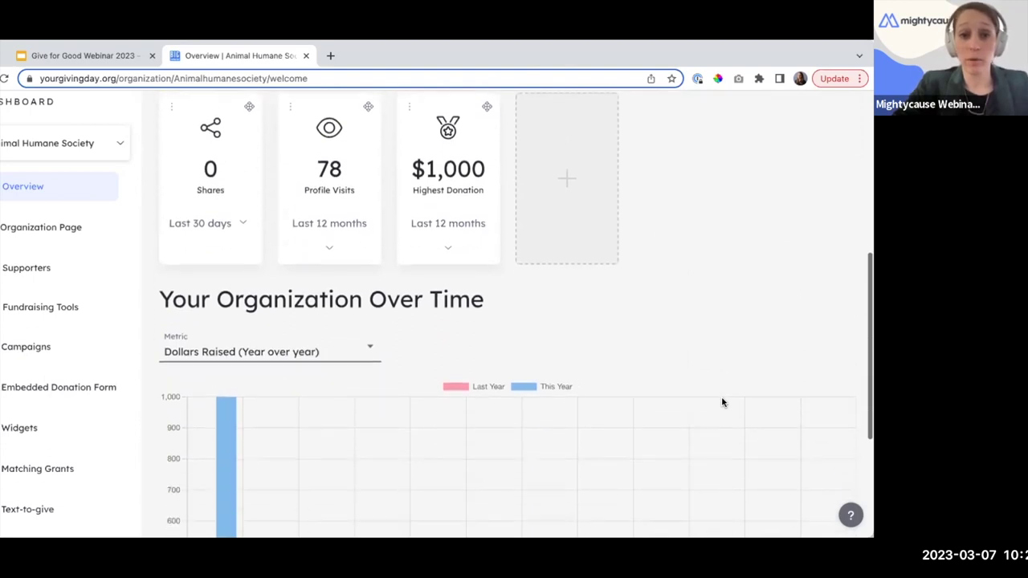
scroll(722, 403, down, 2)
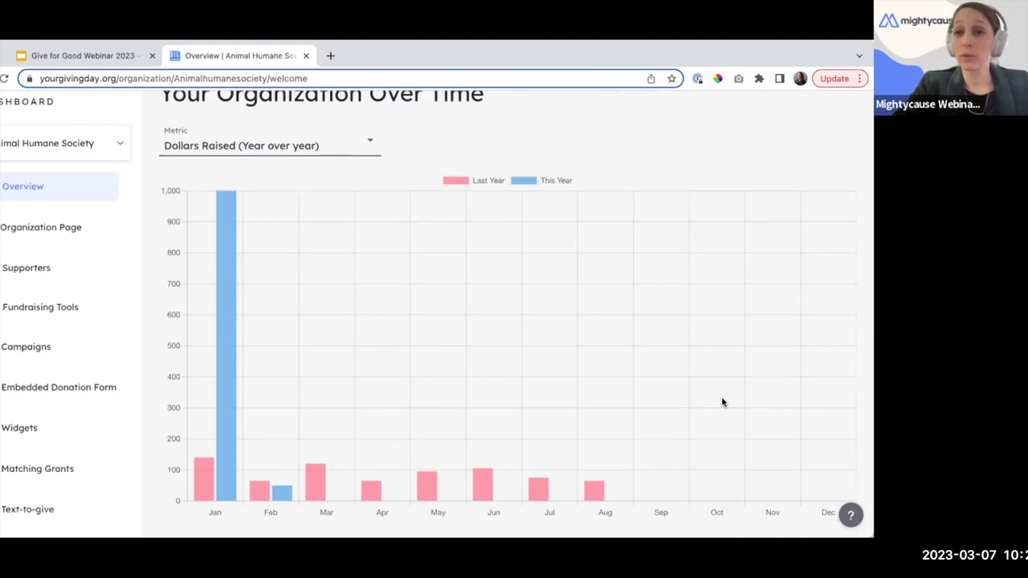
scroll(722, 402, up, 1)
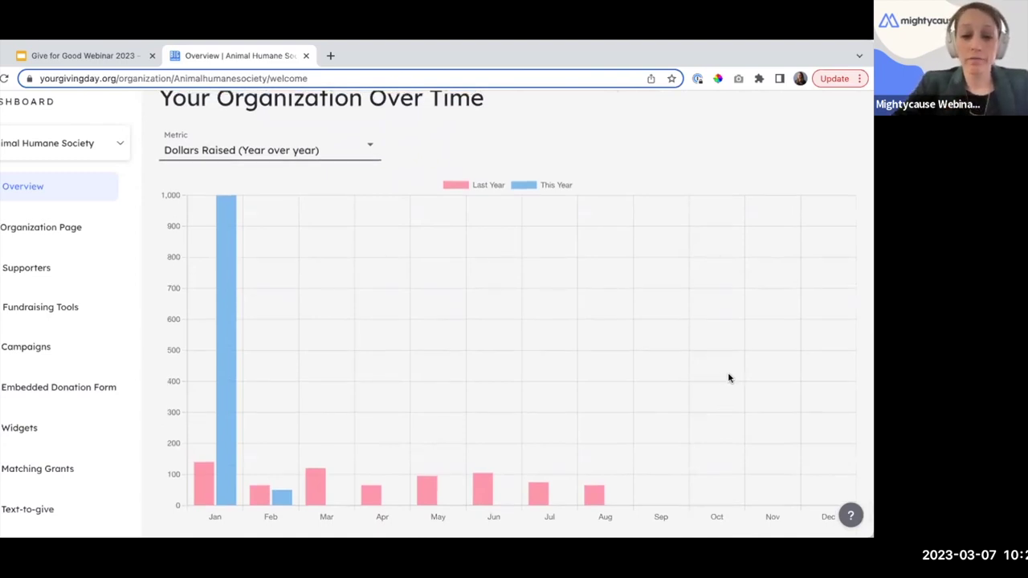
scroll(729, 378, up, 8)
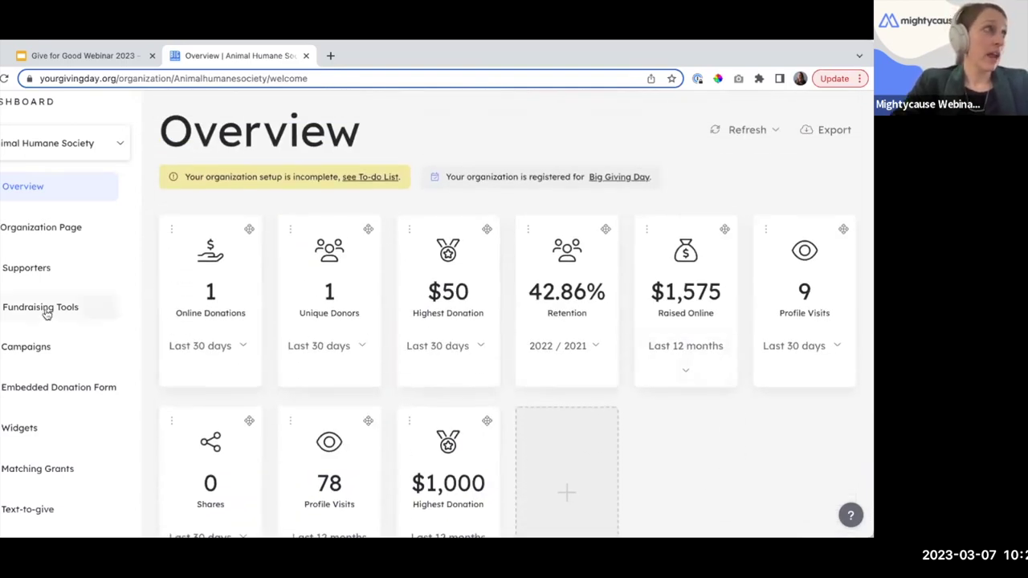
Open Campaigns from the Fundraising Tools and review the campaign list's types, owners, dates, statuses and filters.
click(46, 310)
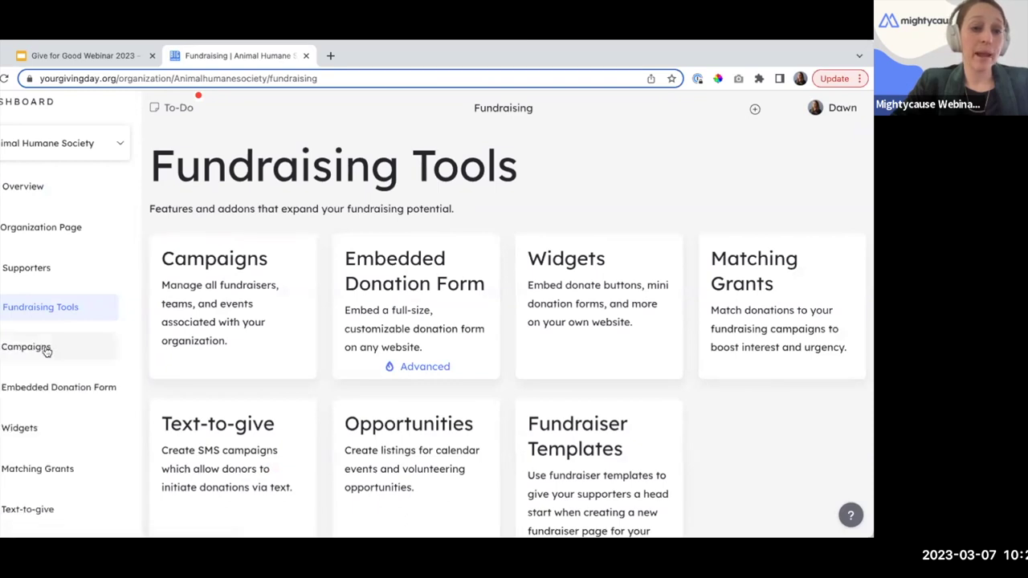
click(205, 295)
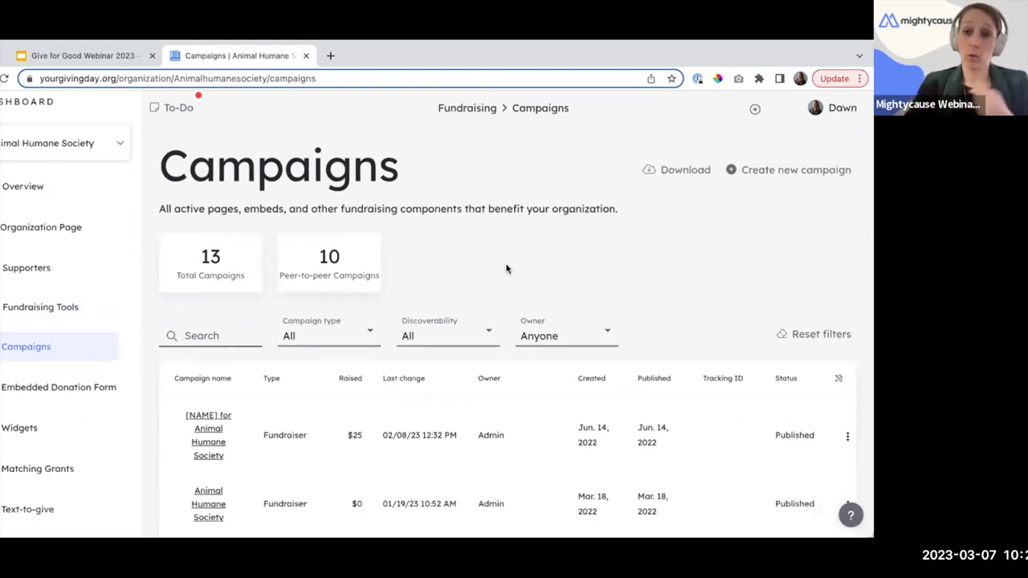
scroll(510, 277, down, 1)
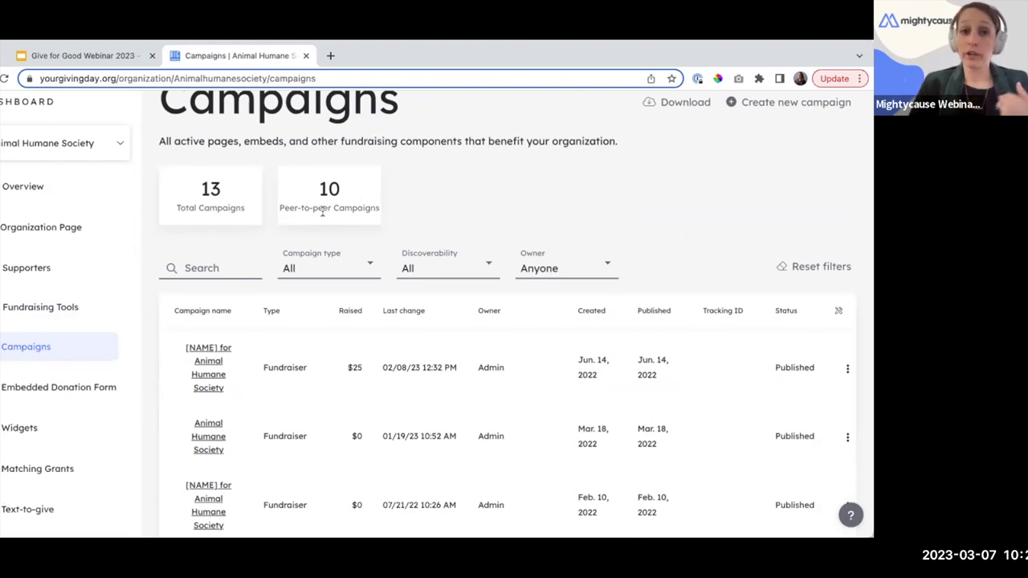
scroll(346, 217, down, 3)
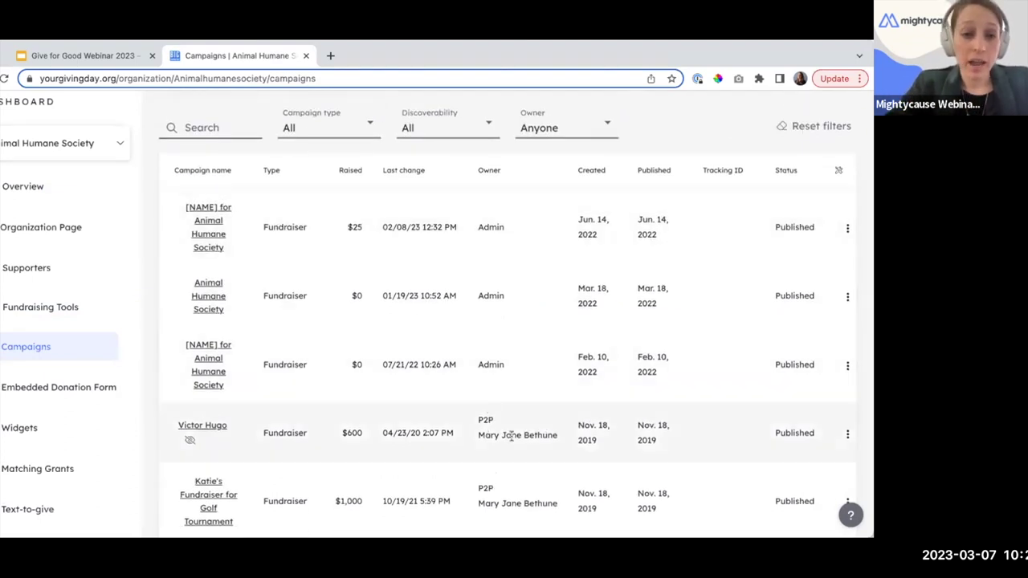
scroll(294, 392, down, 3)
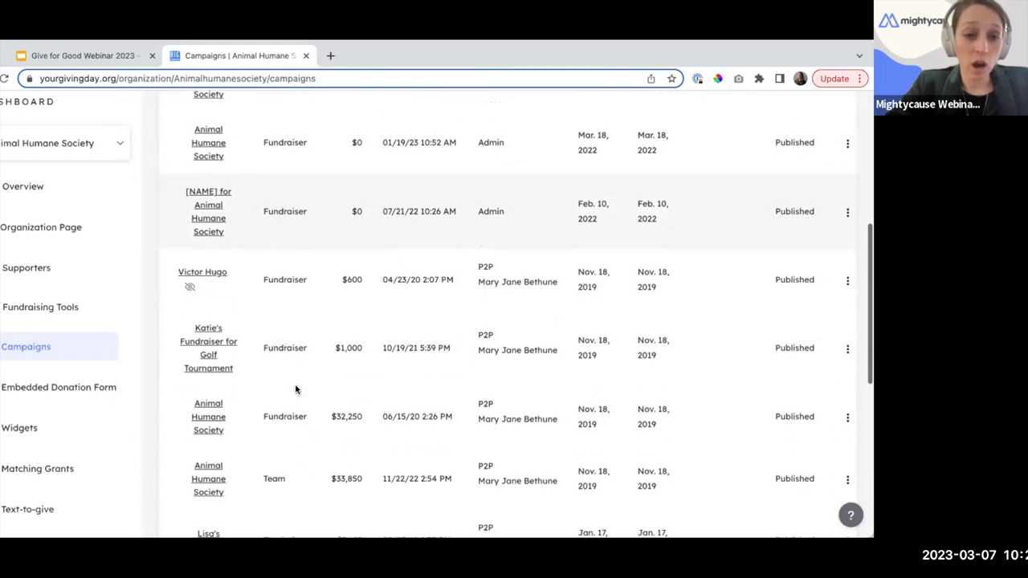
scroll(295, 390, down, 1)
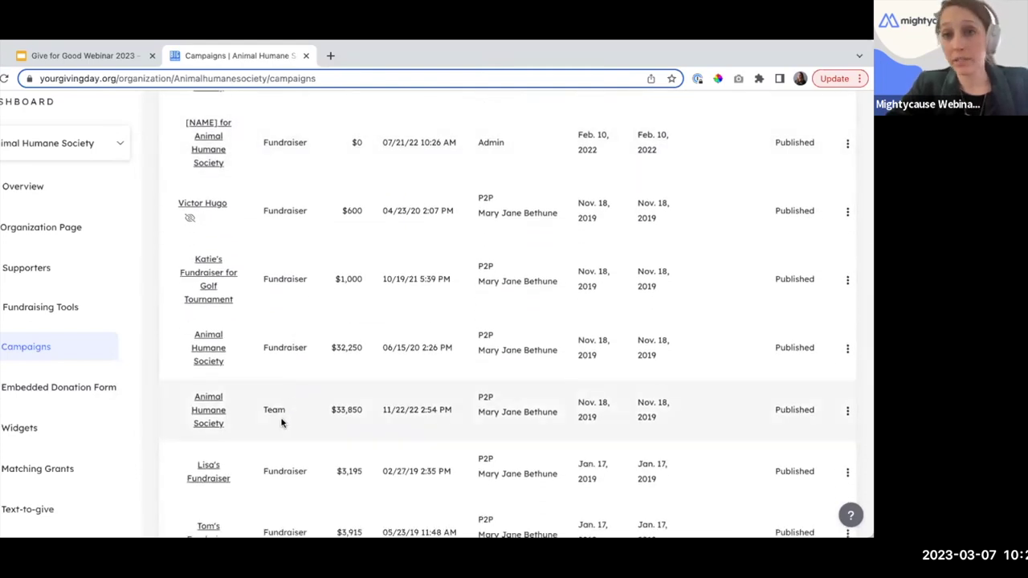
scroll(282, 424, down, 1)
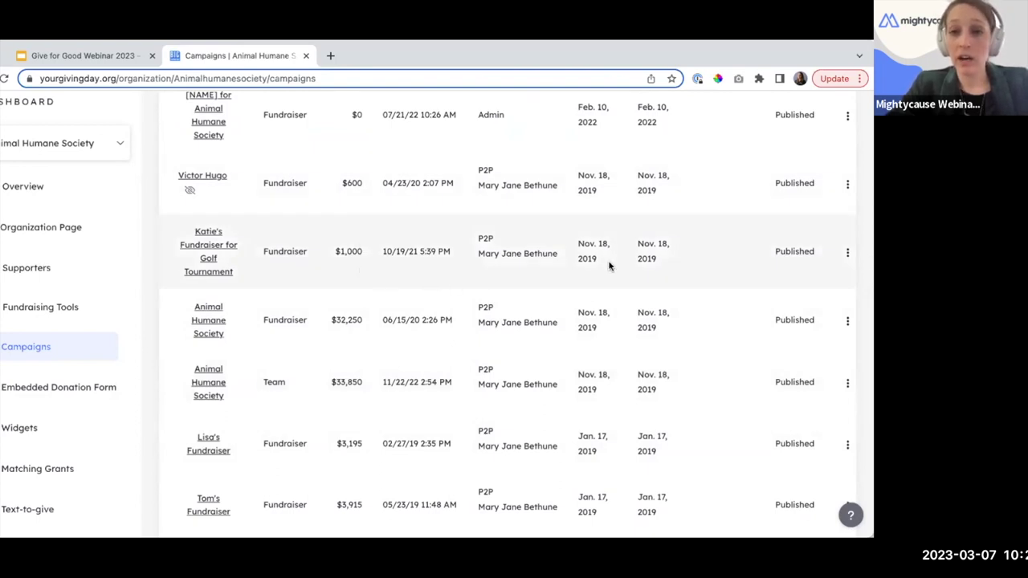
scroll(609, 266, up, 4)
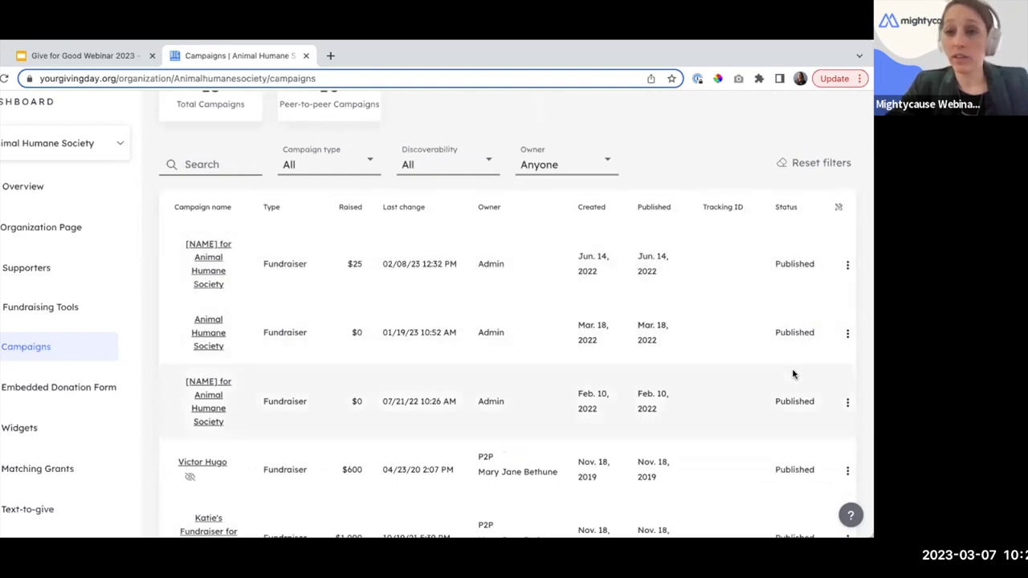
scroll(800, 297, down, 1)
scroll(800, 298, up, 3)
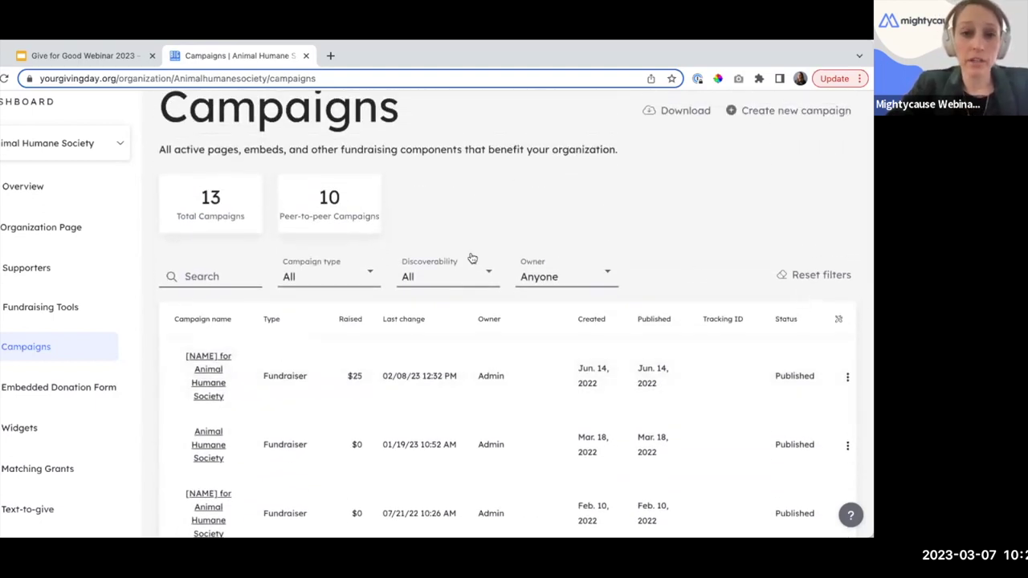
scroll(565, 276, up, 1)
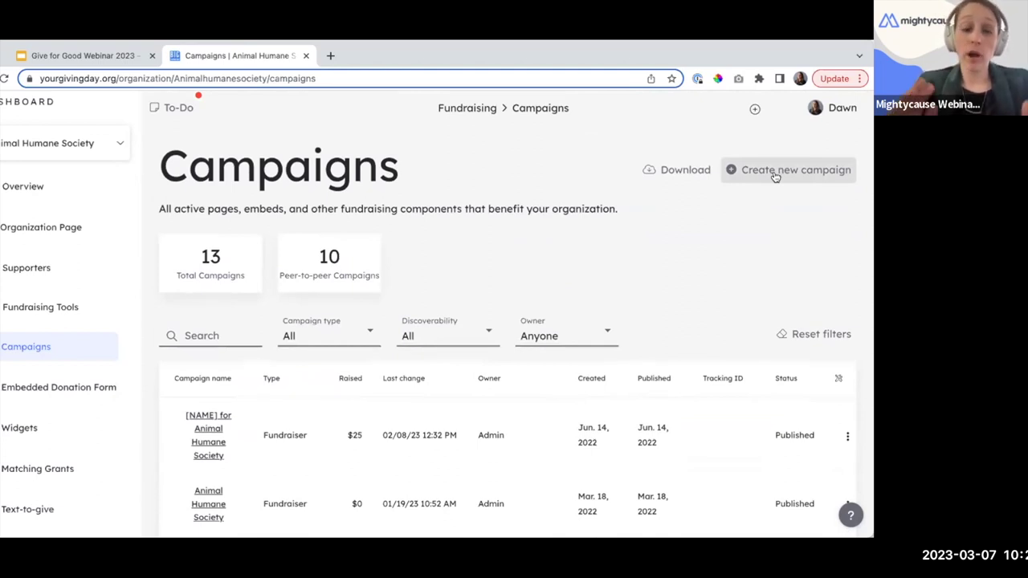
Open the organization page and view its Donate and Fundraise section and fundraising progress.
click(44, 227)
scroll(463, 364, down, 3)
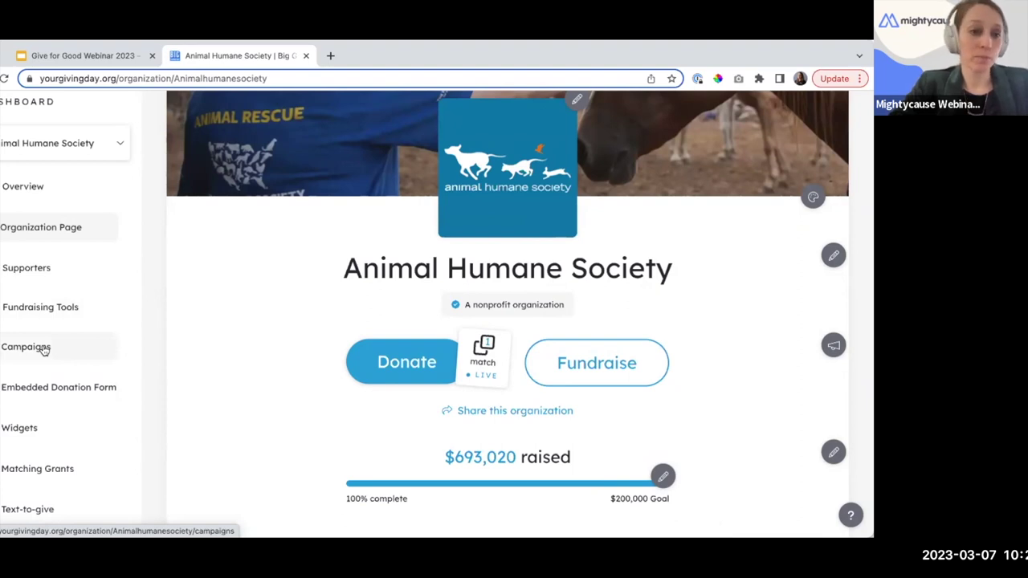
Open Widgets from the Fundraising Tools and preview the Donate button style for a new widget.
click(50, 307)
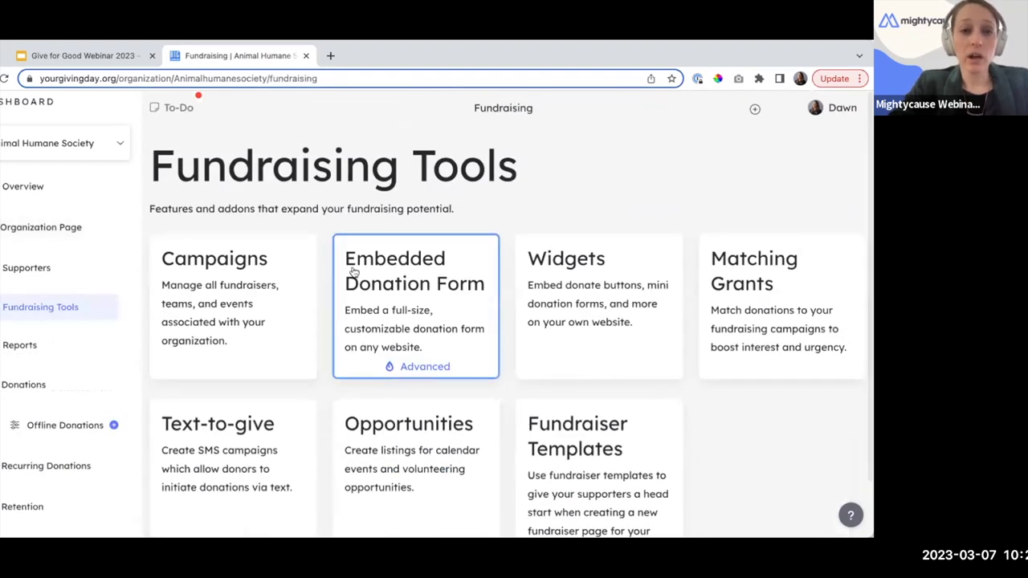
click(595, 290)
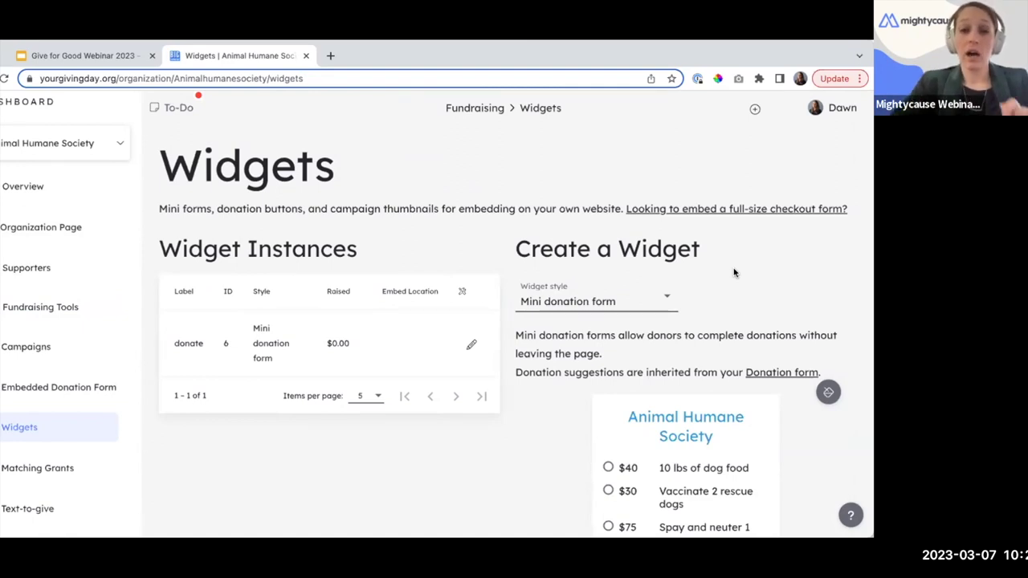
scroll(733, 273, down, 1)
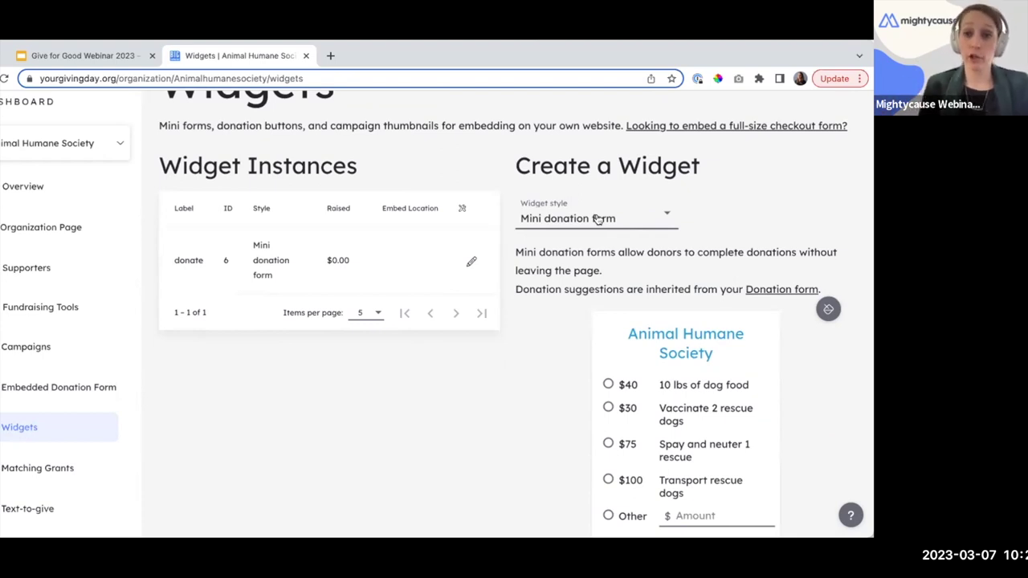
click(597, 218)
click(586, 248)
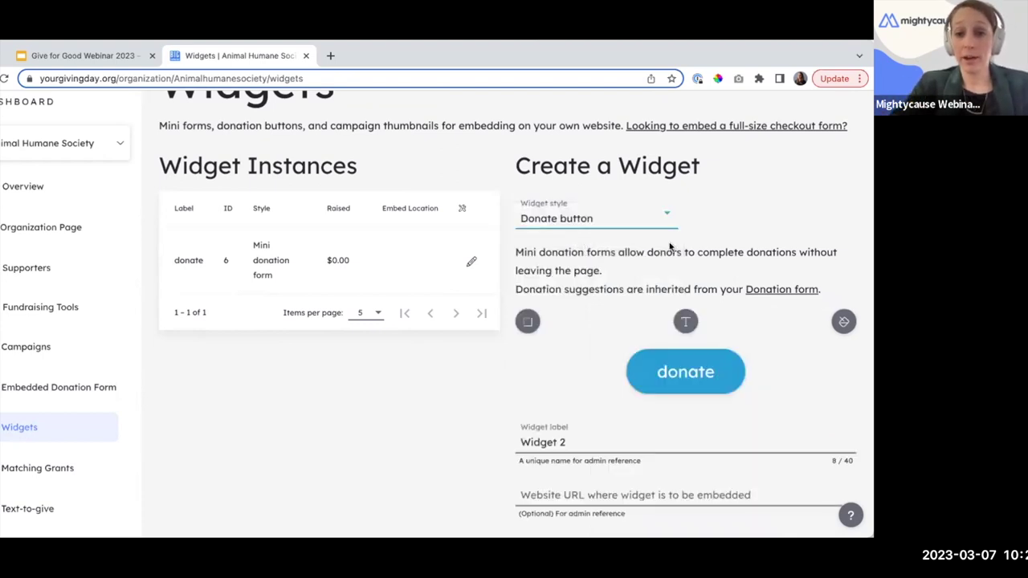
Set the widget style back to Mini donation form and look over its suggested donation amounts and recurring option.
scroll(670, 247, down, 1)
scroll(643, 249, up, 2)
click(611, 238)
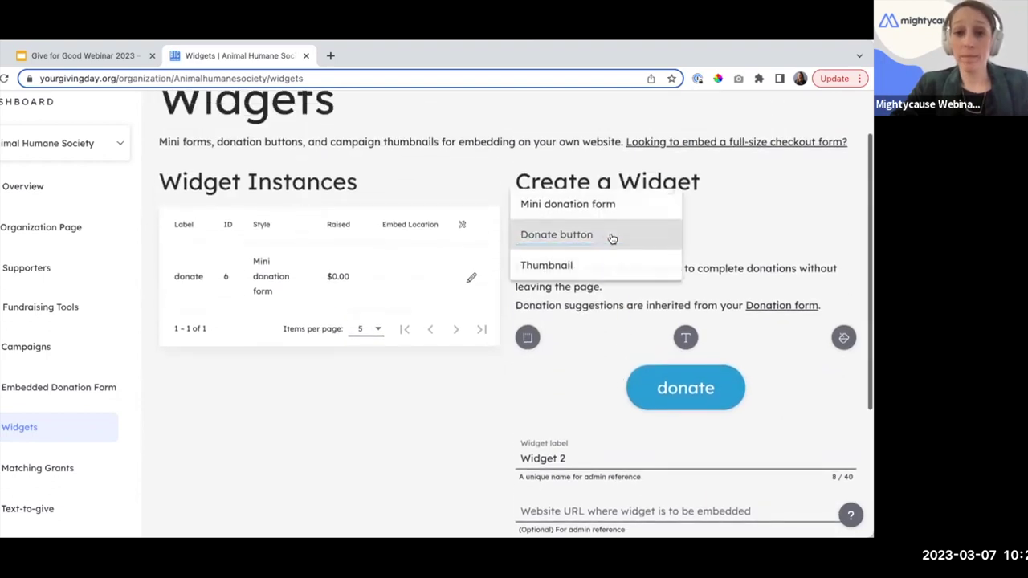
click(601, 211)
scroll(650, 260, down, 2)
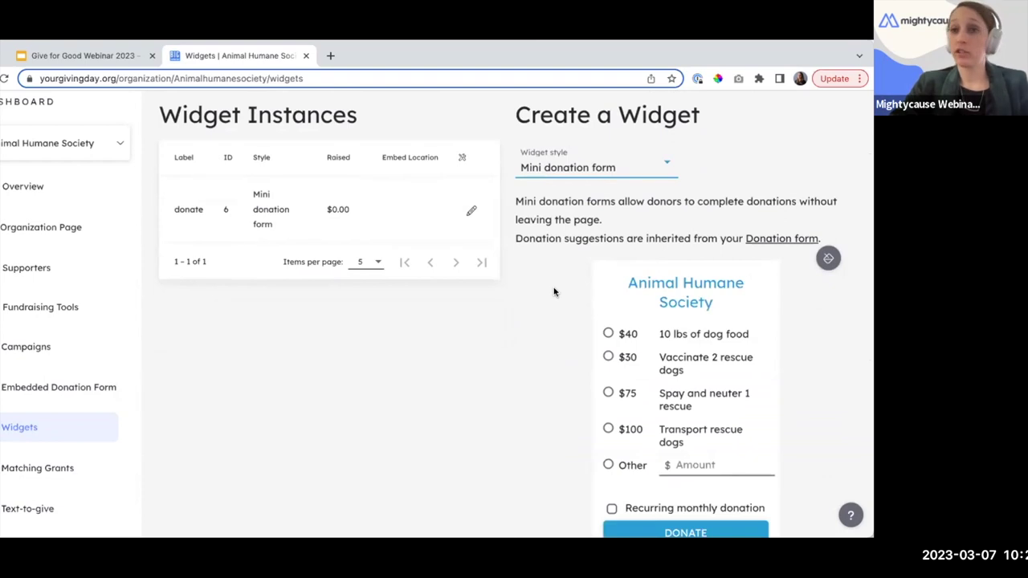
scroll(540, 297, down, 1)
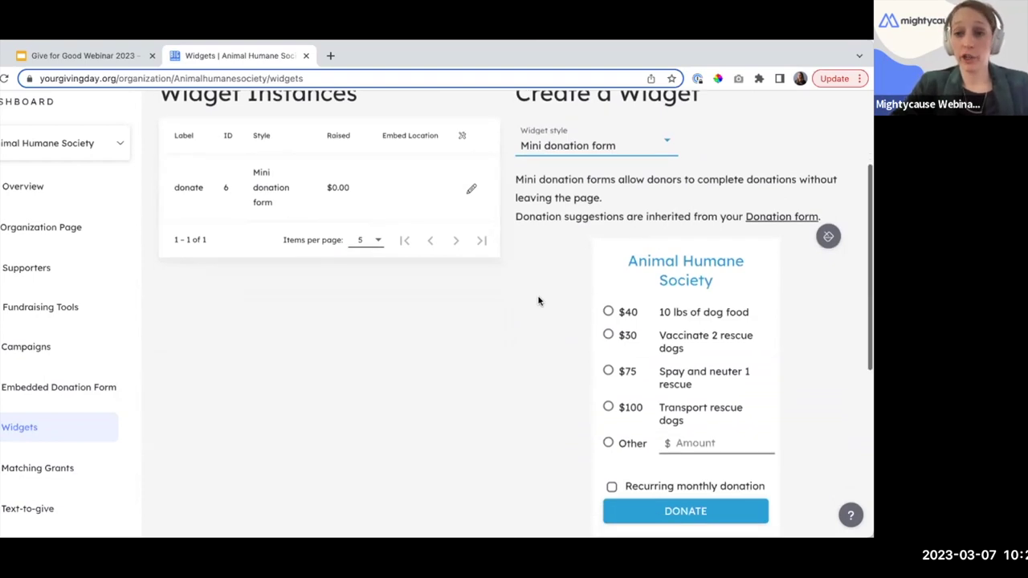
scroll(539, 300, up, 2)
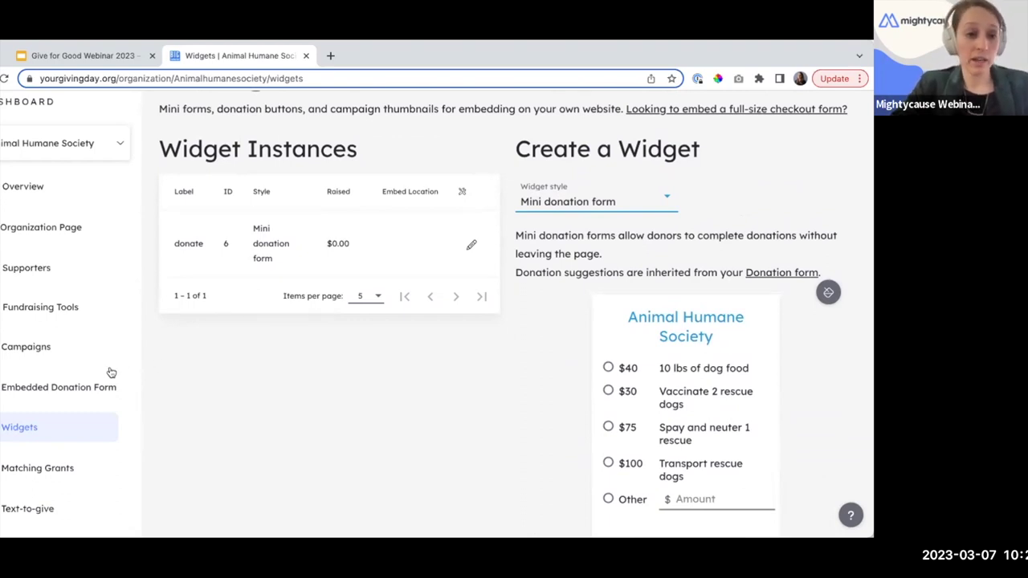
Open the Matching Grants manager and review the live, upcoming and past matches.
scroll(74, 402, down, 3)
click(68, 329)
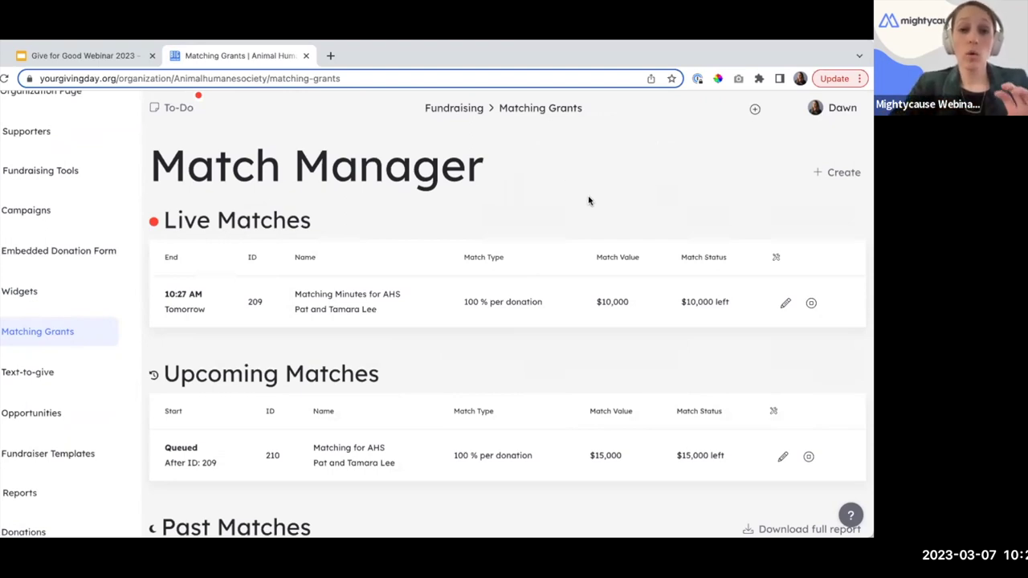
scroll(623, 193, down, 1)
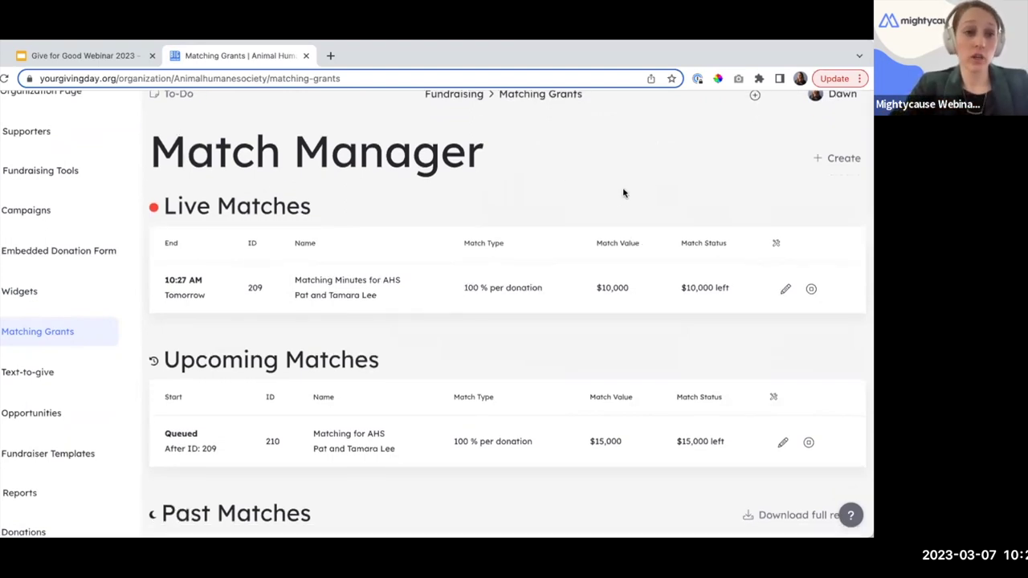
scroll(591, 200, down, 2)
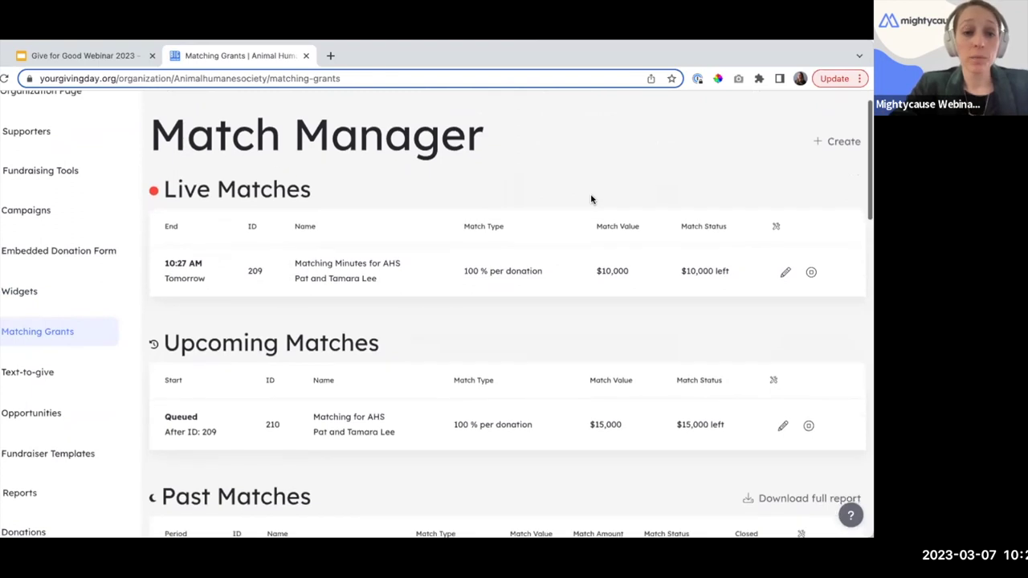
scroll(591, 200, up, 1)
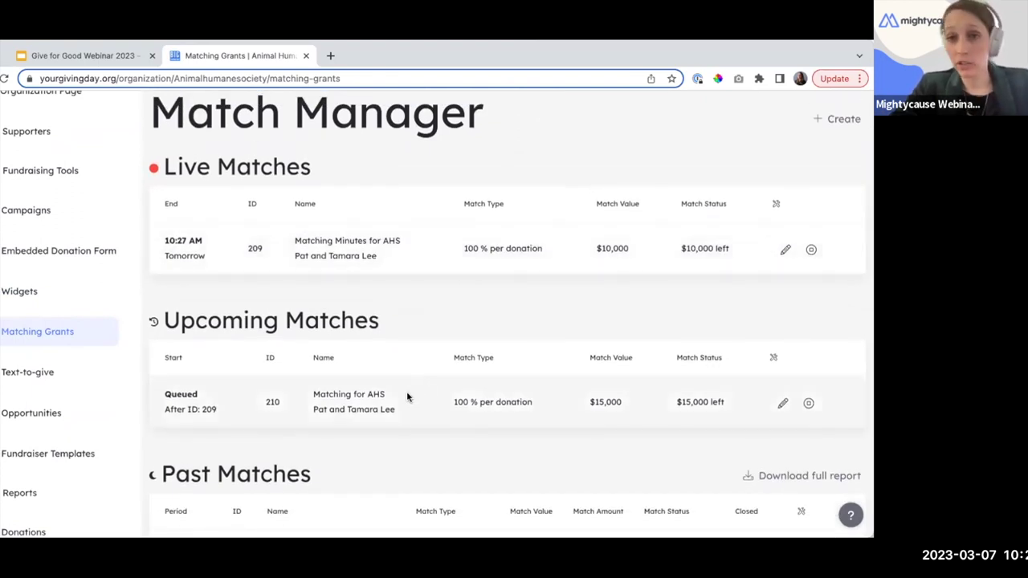
scroll(407, 397, down, 1)
scroll(406, 397, down, 1)
scroll(404, 431, up, 3)
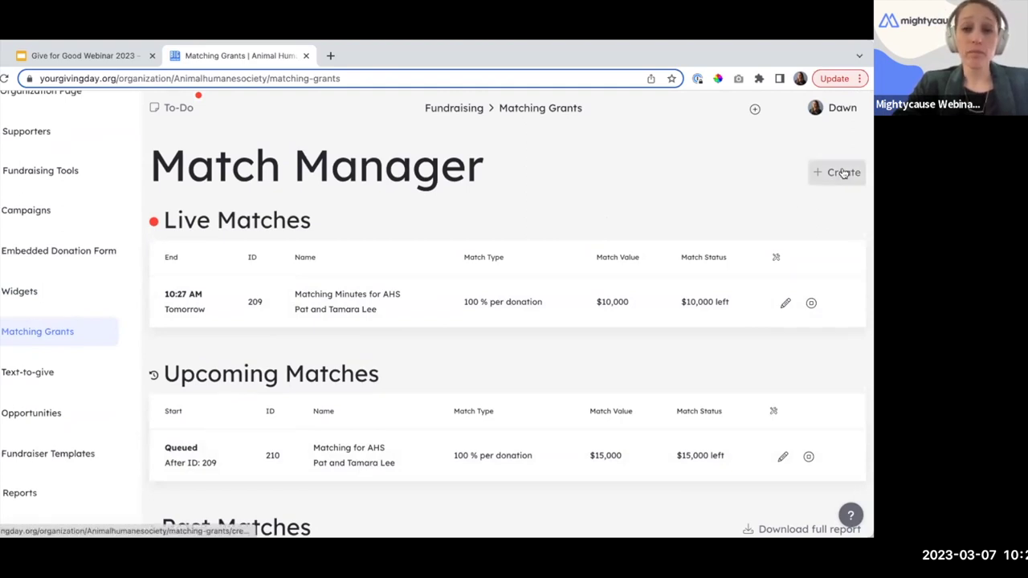
Open the live Matching Minutes for AHS match for editing and review its sponsor, value, dates and match type settings.
click(784, 306)
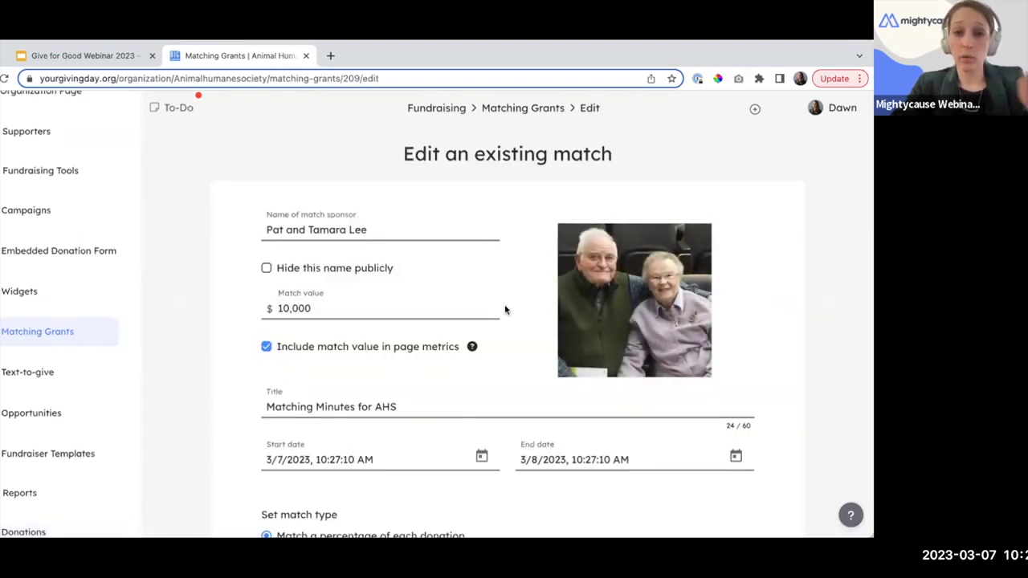
scroll(514, 294, down, 1)
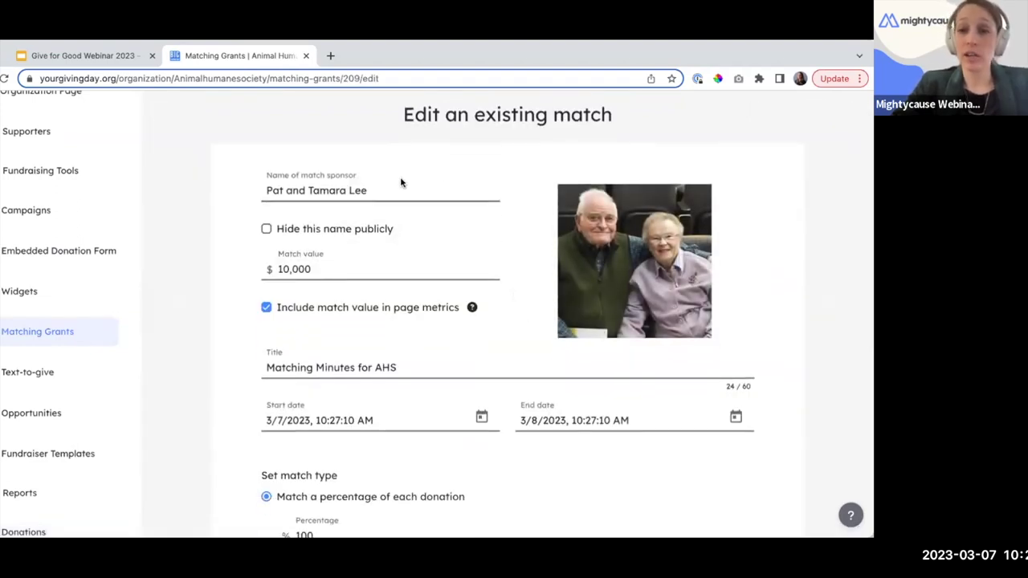
scroll(402, 186, down, 1)
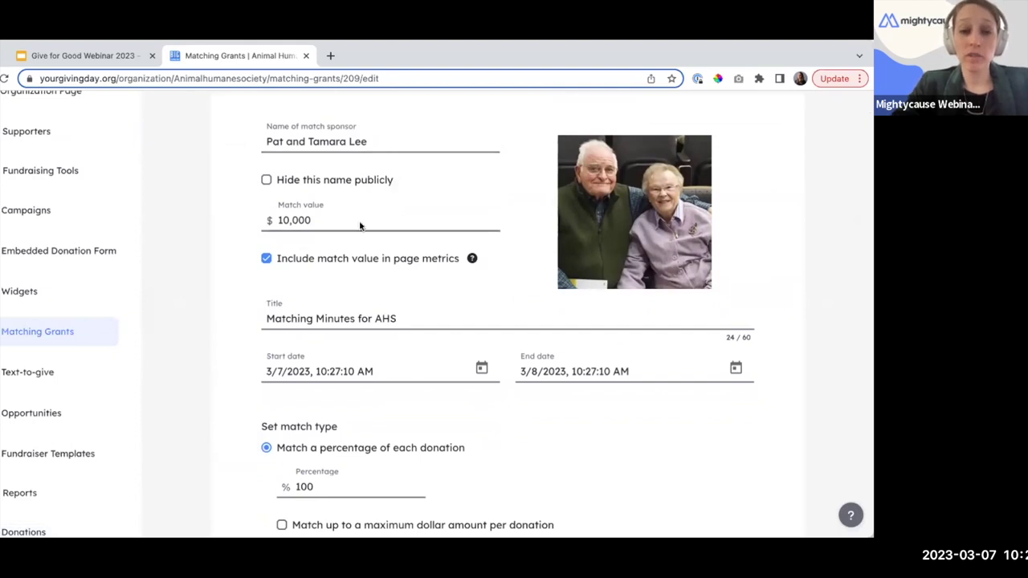
scroll(360, 226, down, 2)
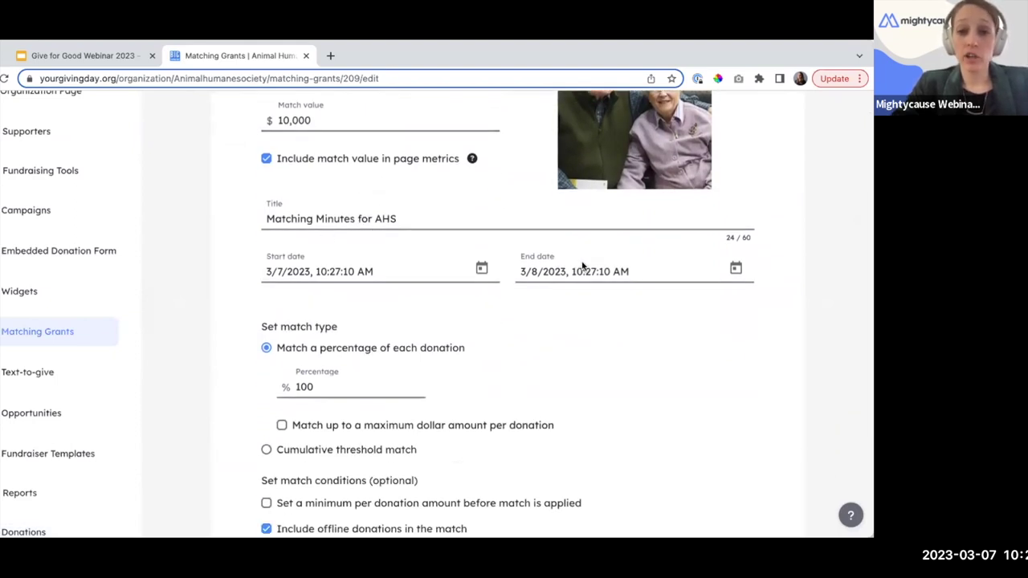
scroll(603, 303, down, 3)
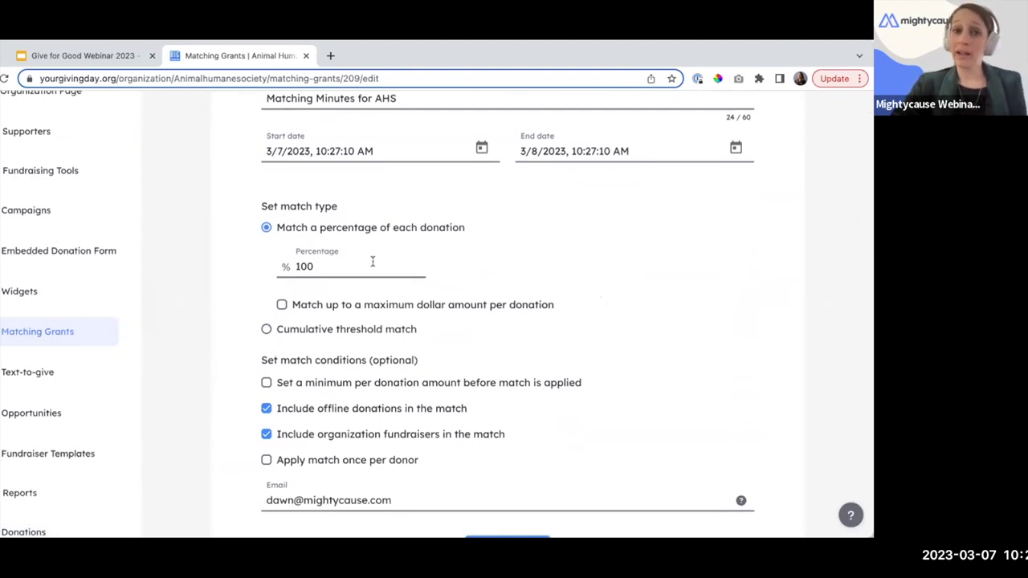
Set the percentage matched of each donation to 200.
click(303, 266)
key(BackSpace)
key(BackSpace)
key(BackSpace)
text(200)
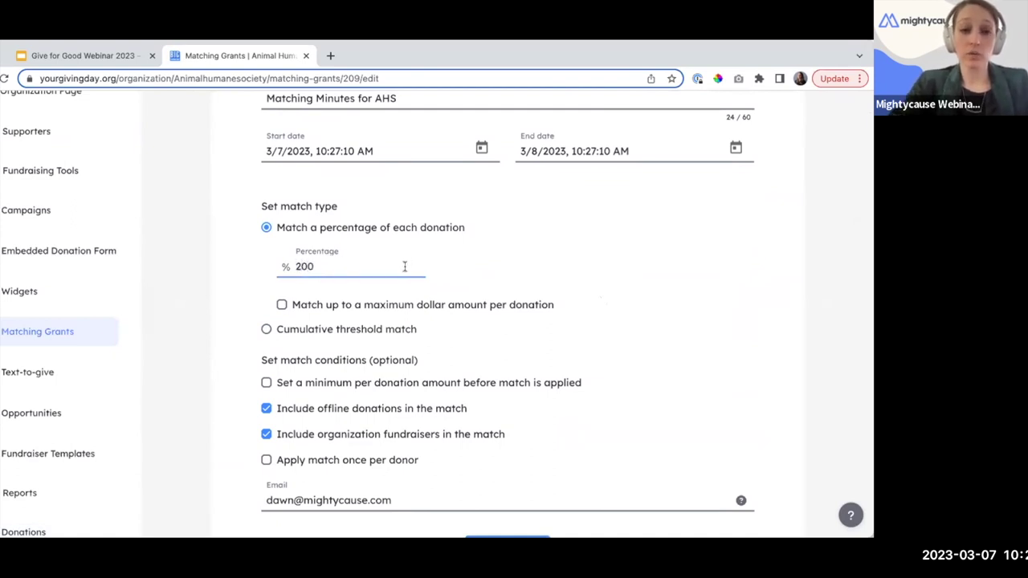
Review the optional match conditions and update the match.
scroll(399, 268, down, 2)
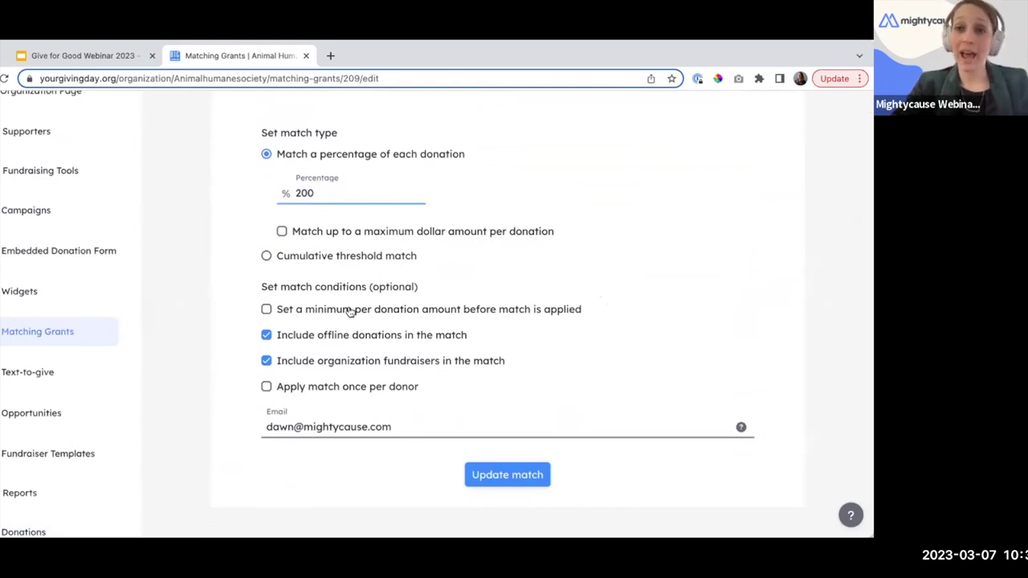
scroll(451, 319, up, 1)
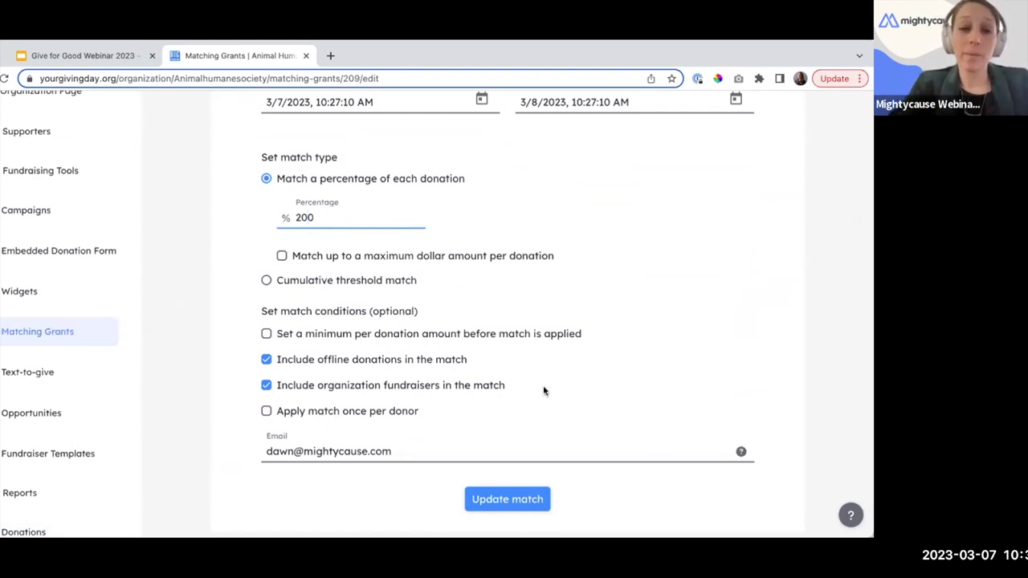
scroll(560, 387, up, 1)
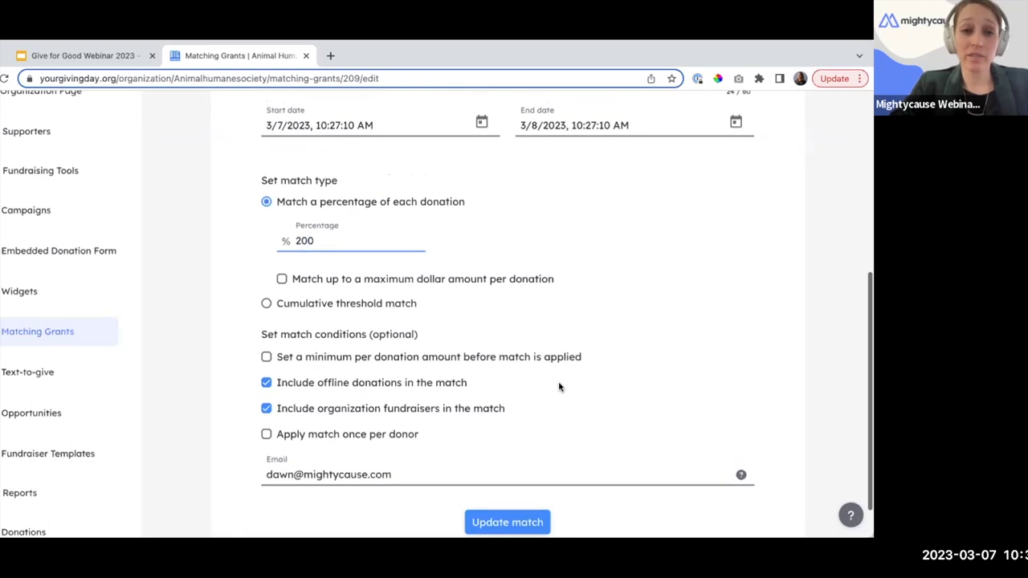
scroll(560, 387, up, 1)
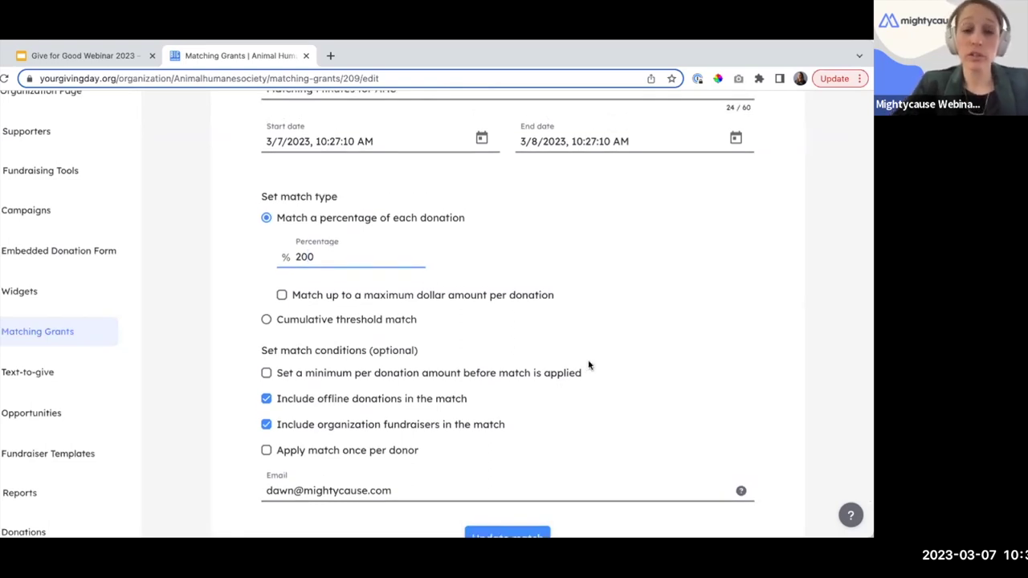
scroll(598, 360, down, 1)
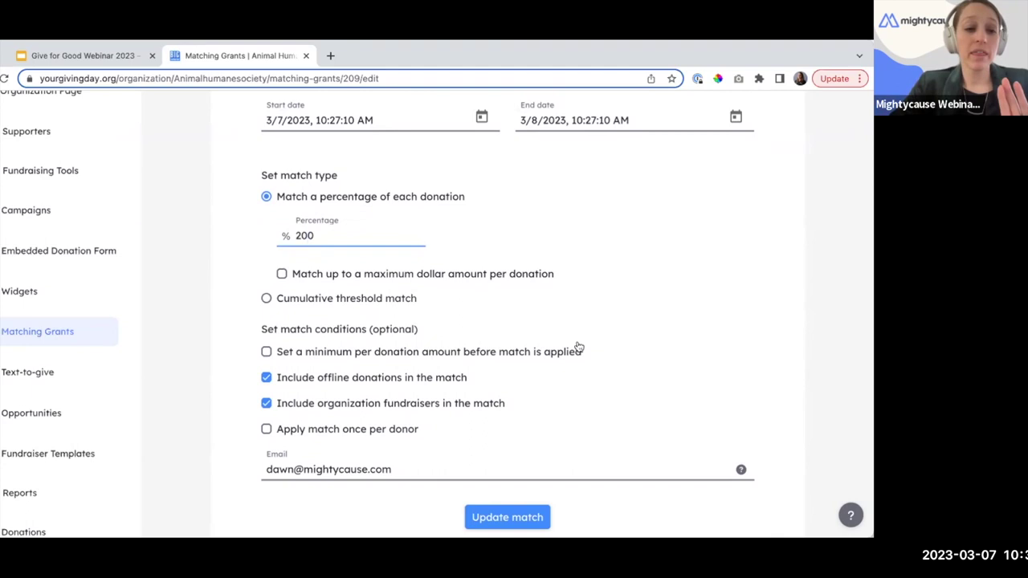
click(512, 518)
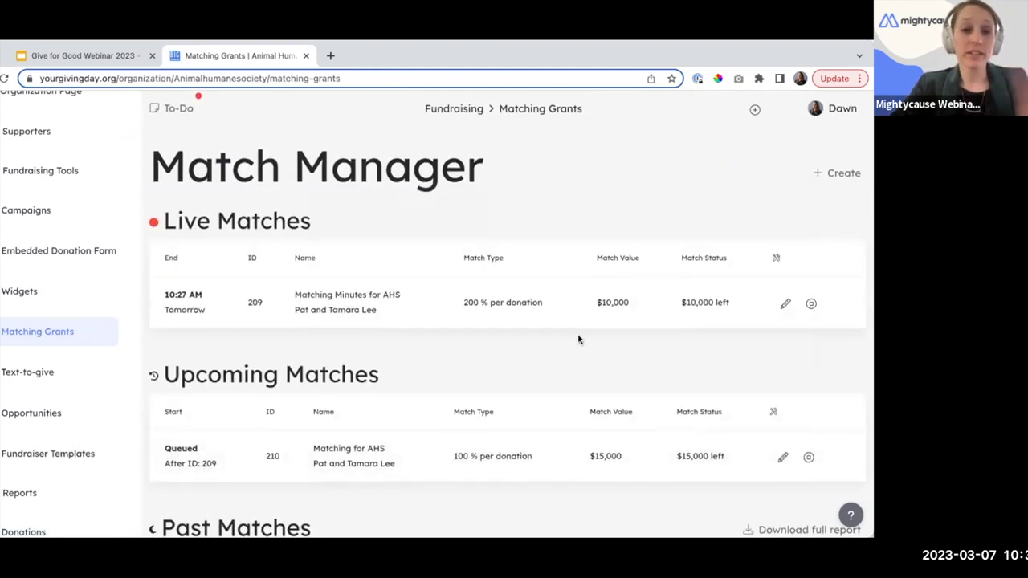
View the suggested help articles about matching grants, and look over the past matches in the Match Manager.
scroll(608, 351, down, 1)
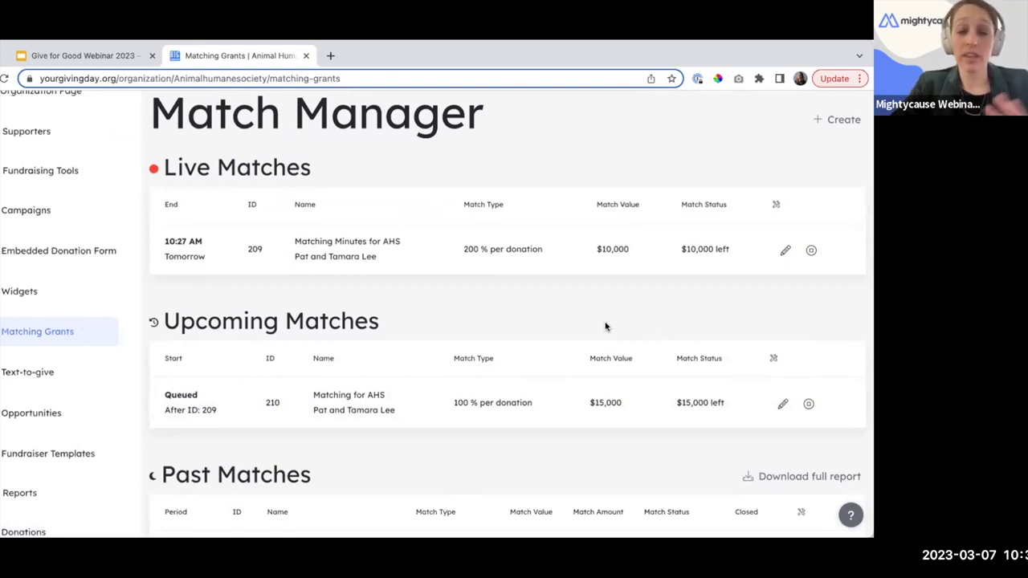
click(851, 515)
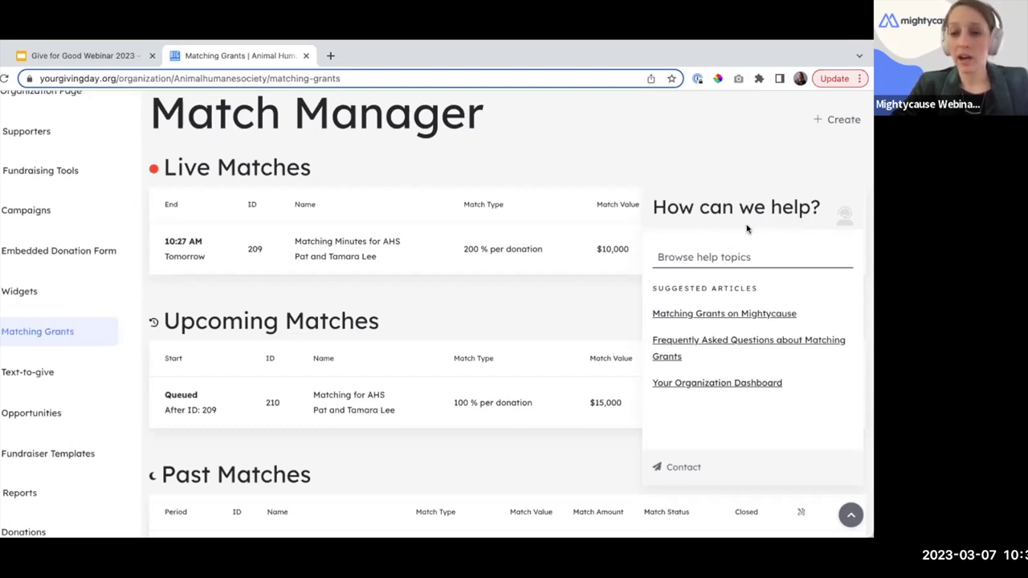
click(850, 515)
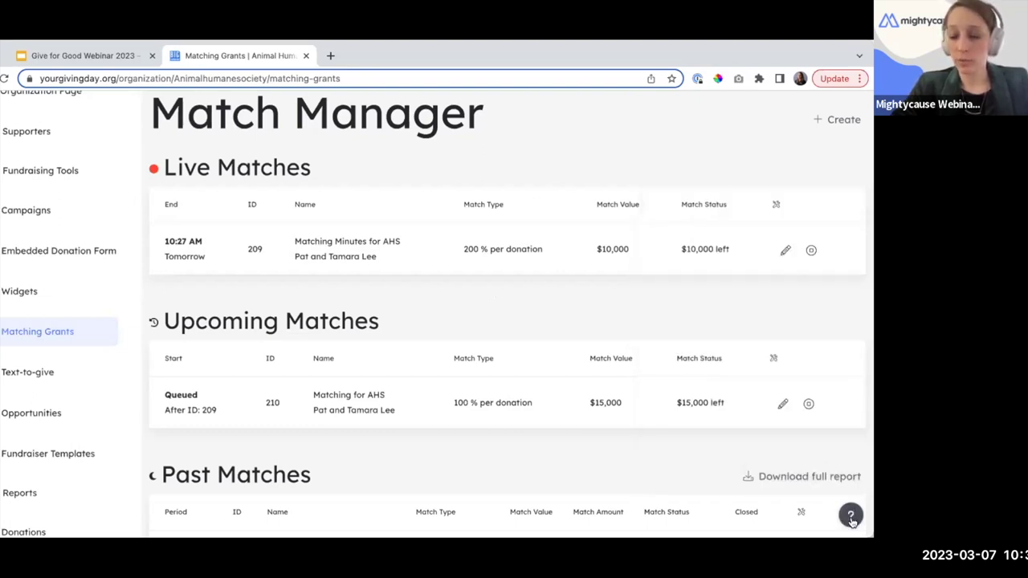
scroll(851, 518, down, 2)
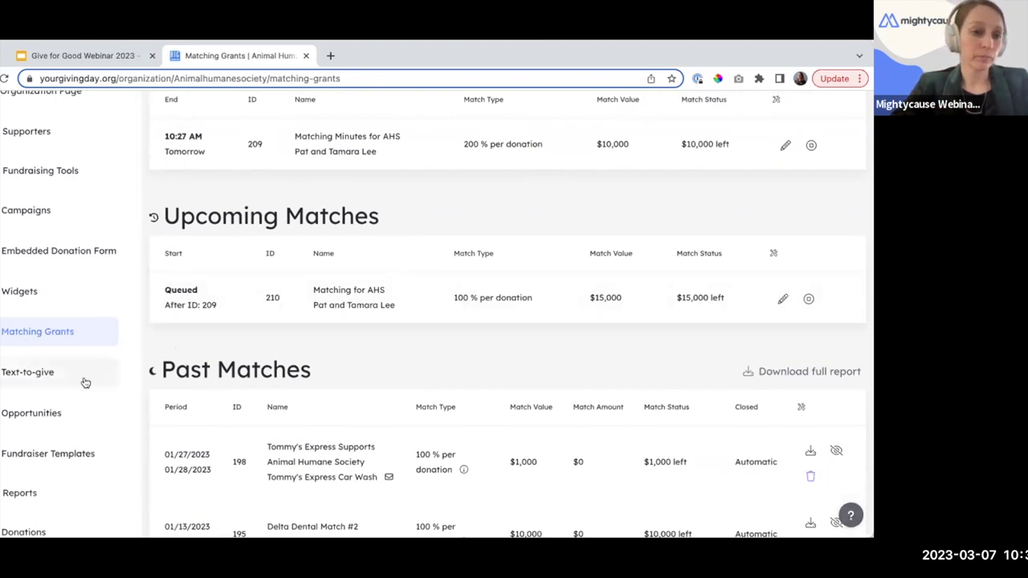
Go to Opportunities and open the Dog Socializer volunteering opportunity for editing.
click(51, 411)
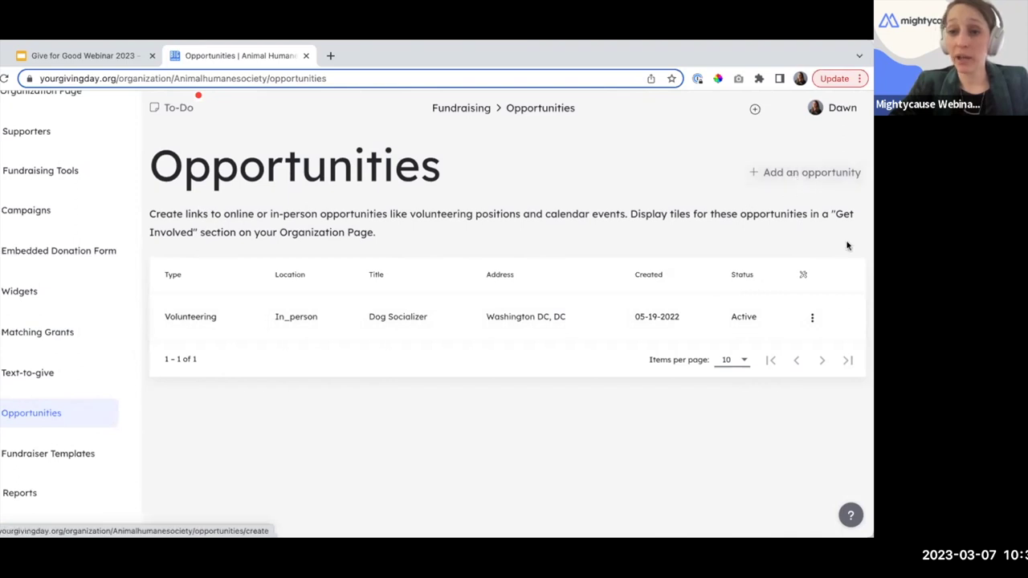
click(811, 319)
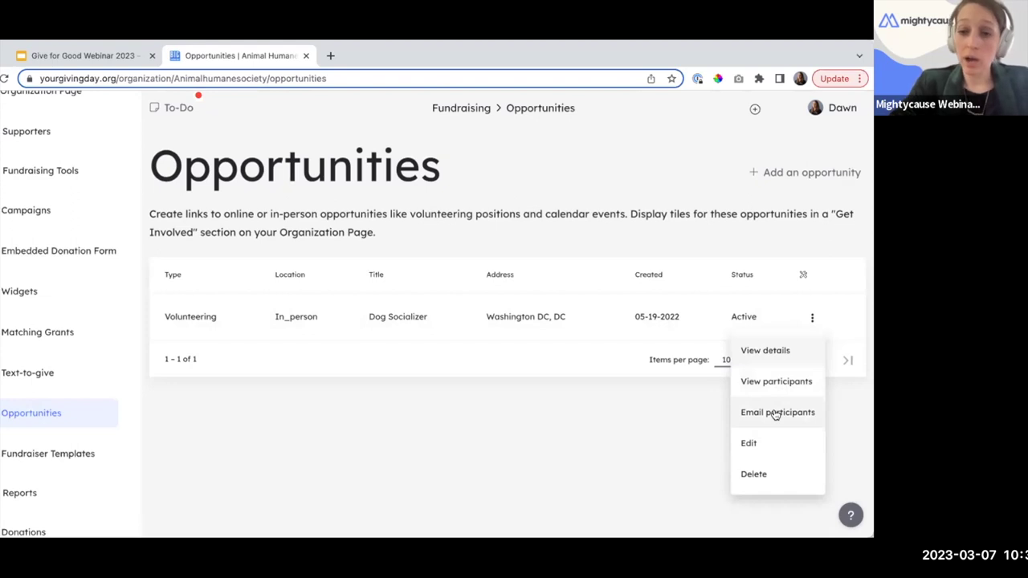
click(748, 443)
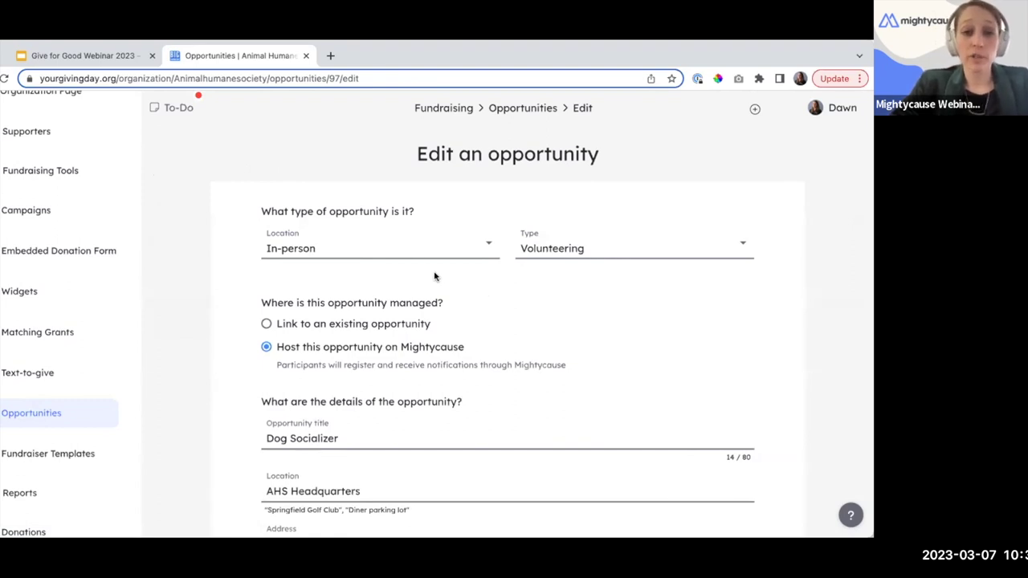
Look over the available location and type choices for the opportunity, keeping In-person and Volunteering.
click(395, 249)
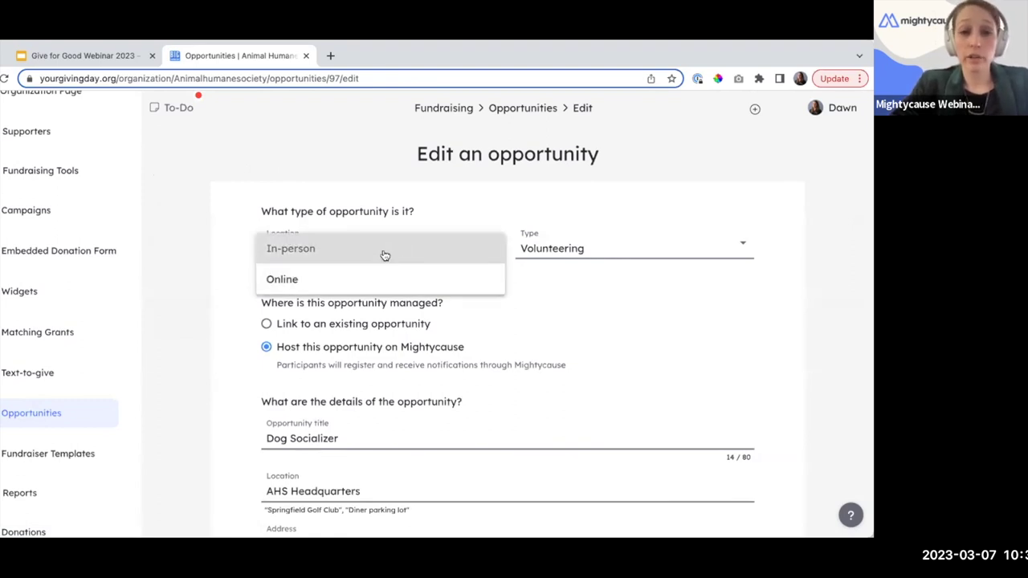
click(510, 221)
click(582, 250)
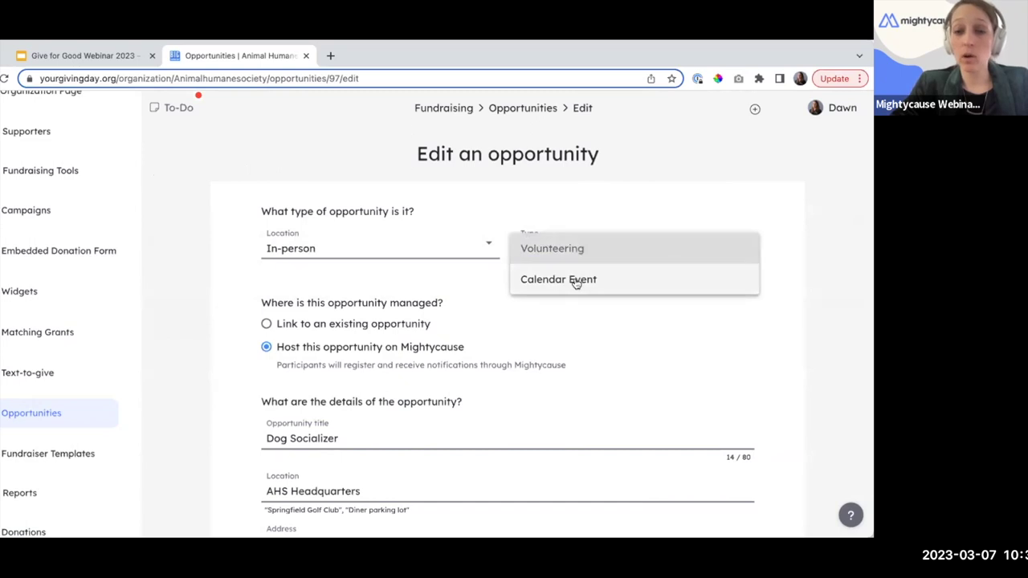
click(603, 211)
Preview the Link to an existing opportunity setting and set management back to Host this opportunity on Mightycause.
scroll(426, 297, down, 1)
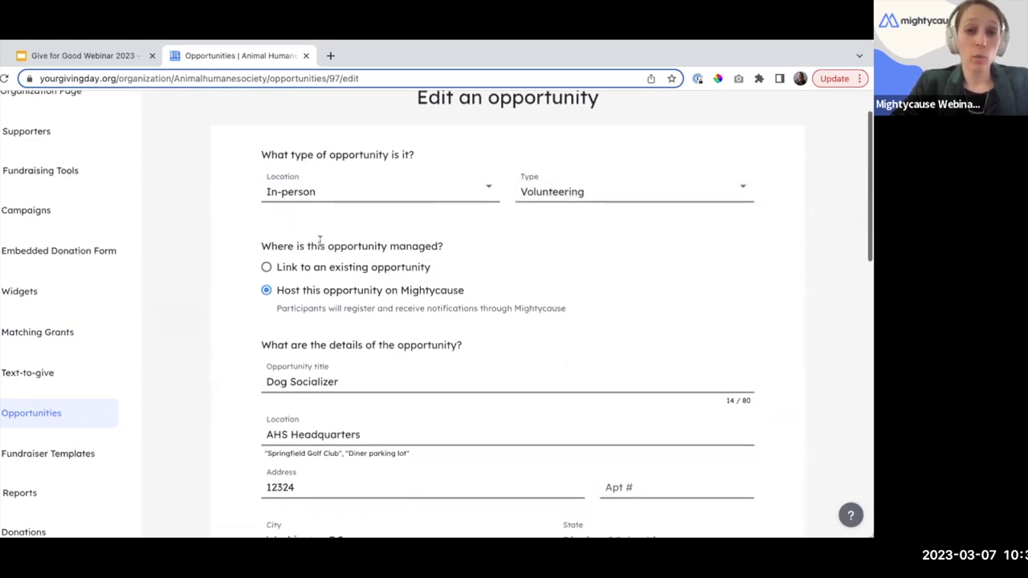
click(266, 267)
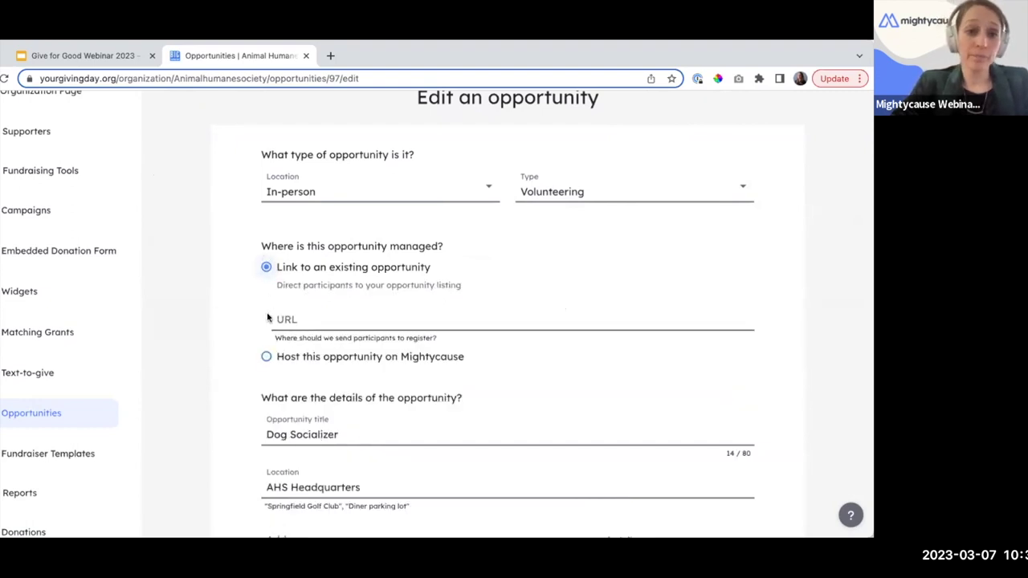
click(265, 356)
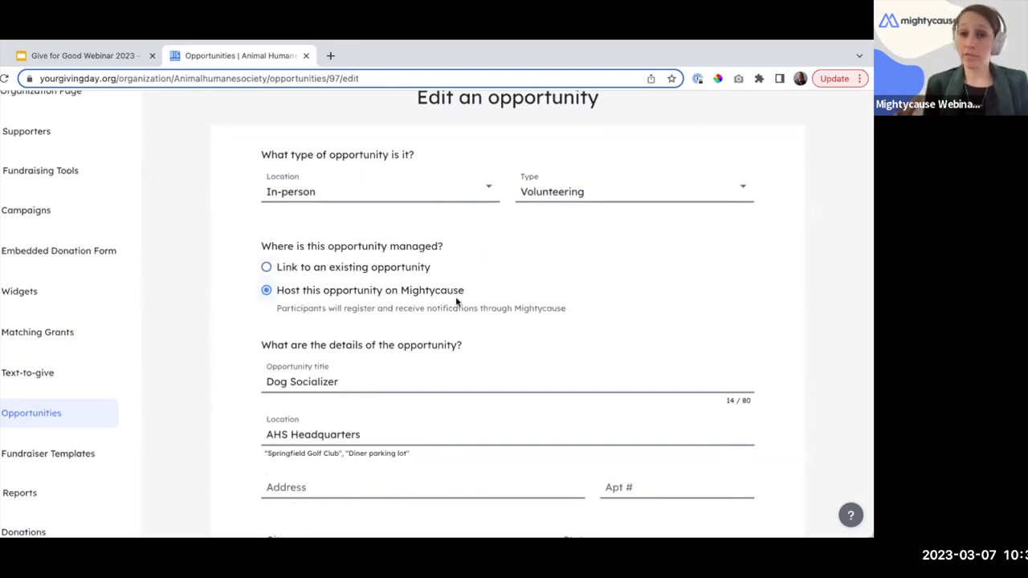
Review the opportunity's details, contact, date and time, special conditions, file attachment and waiver agreement sections.
scroll(477, 301, down, 2)
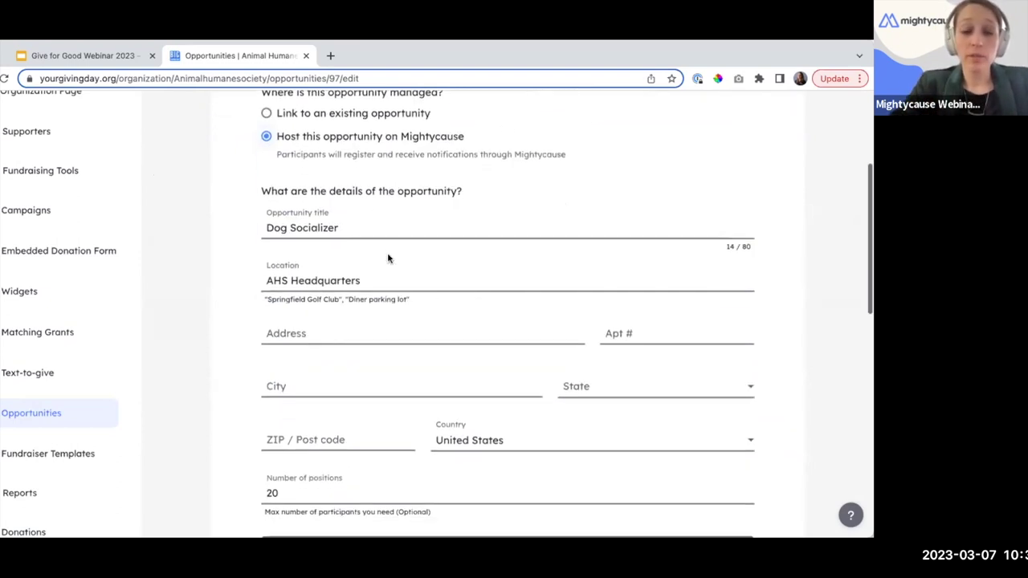
scroll(426, 306, down, 1)
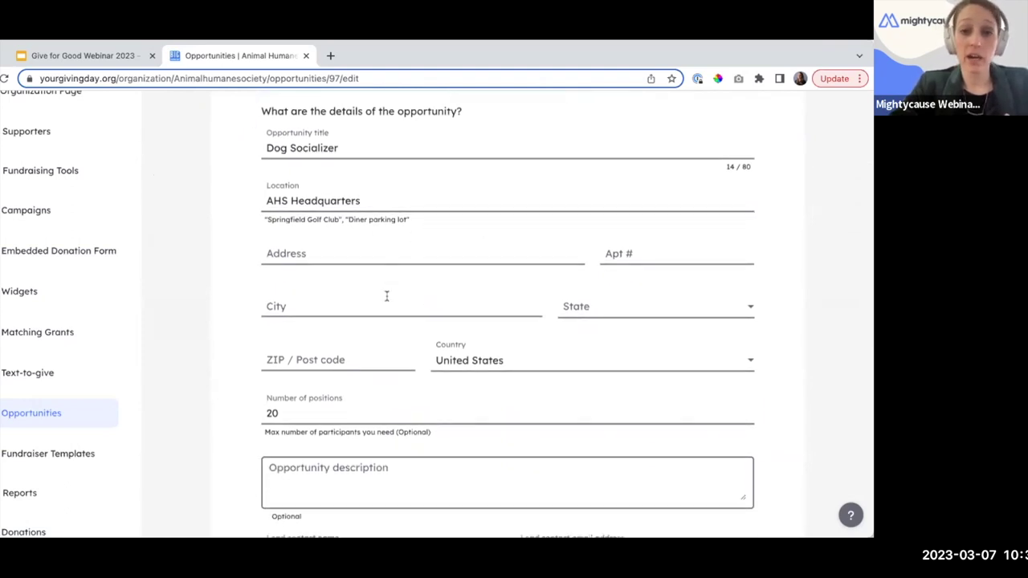
scroll(386, 306, down, 1)
scroll(386, 315, down, 1)
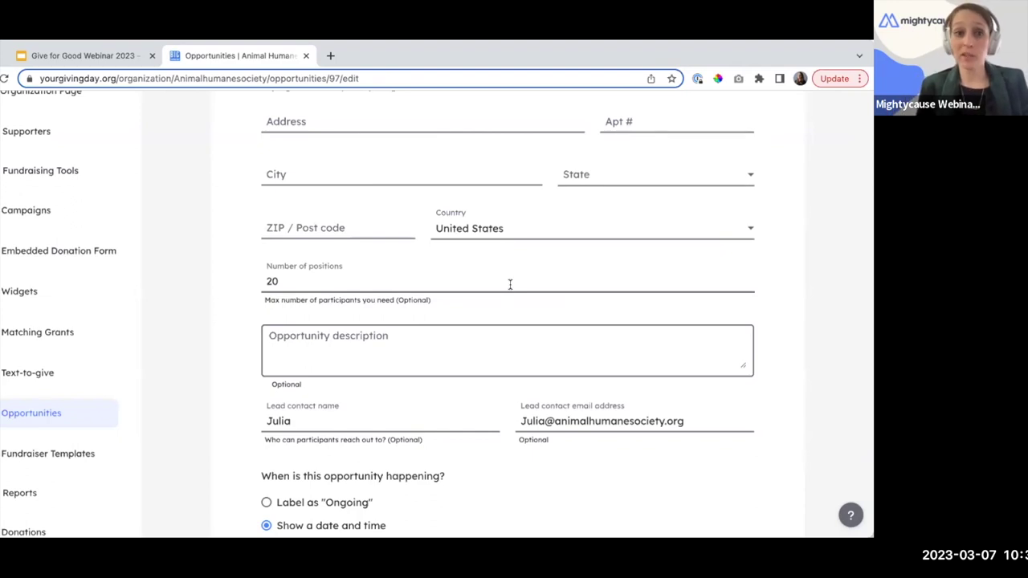
scroll(514, 316, down, 1)
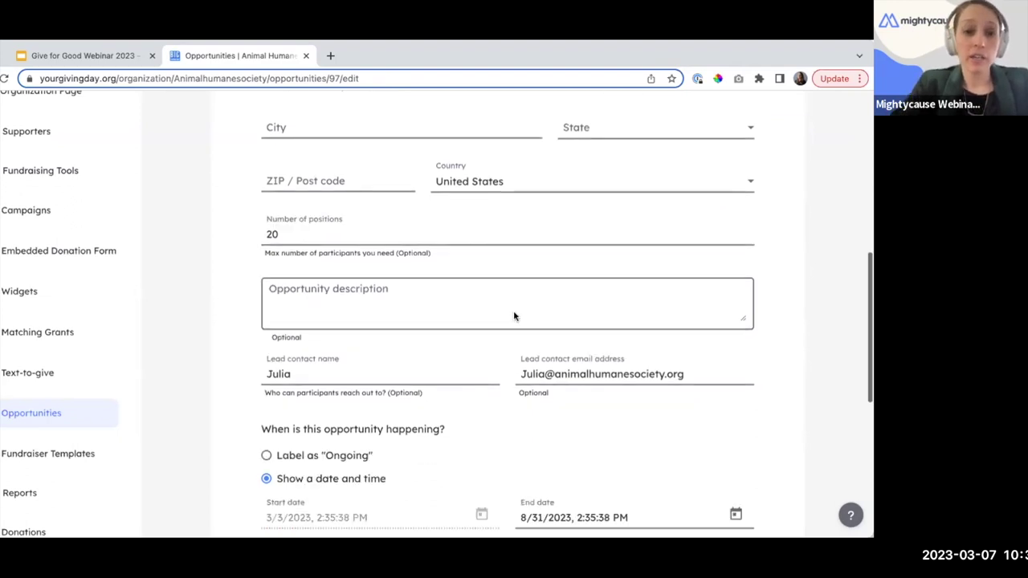
scroll(436, 222, down, 1)
scroll(437, 263, down, 2)
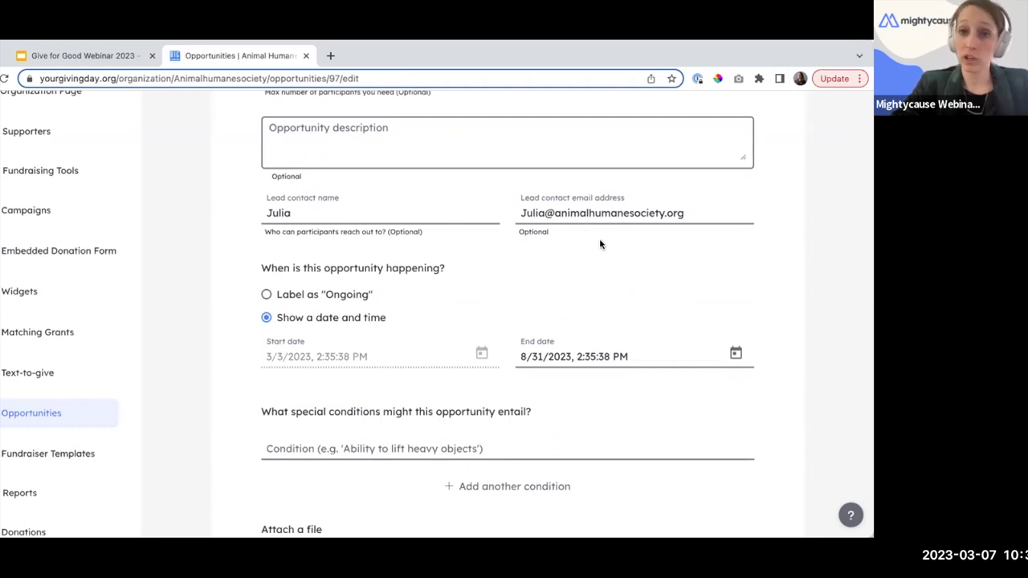
scroll(604, 243, down, 1)
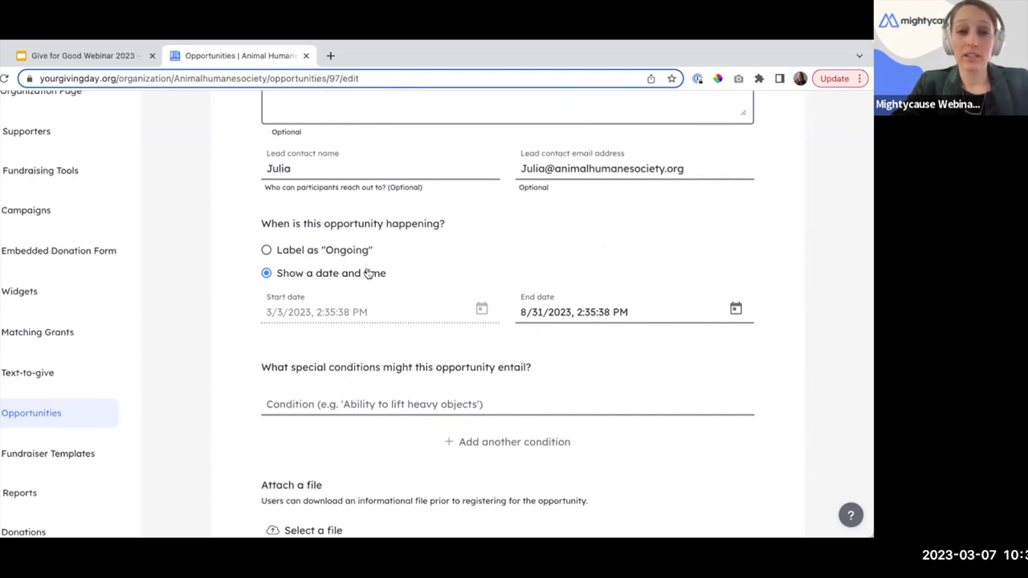
scroll(405, 267, down, 2)
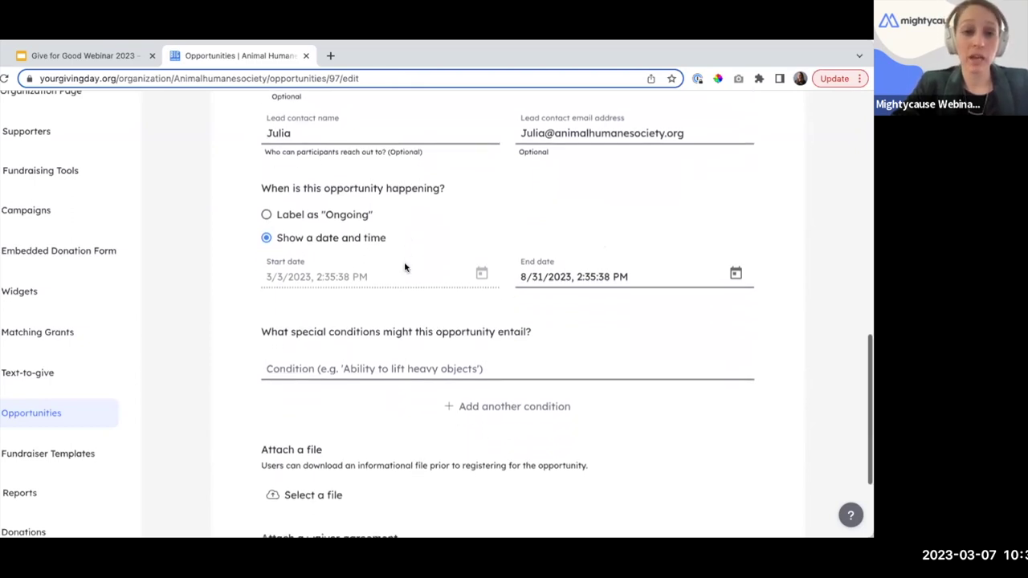
scroll(405, 268, down, 2)
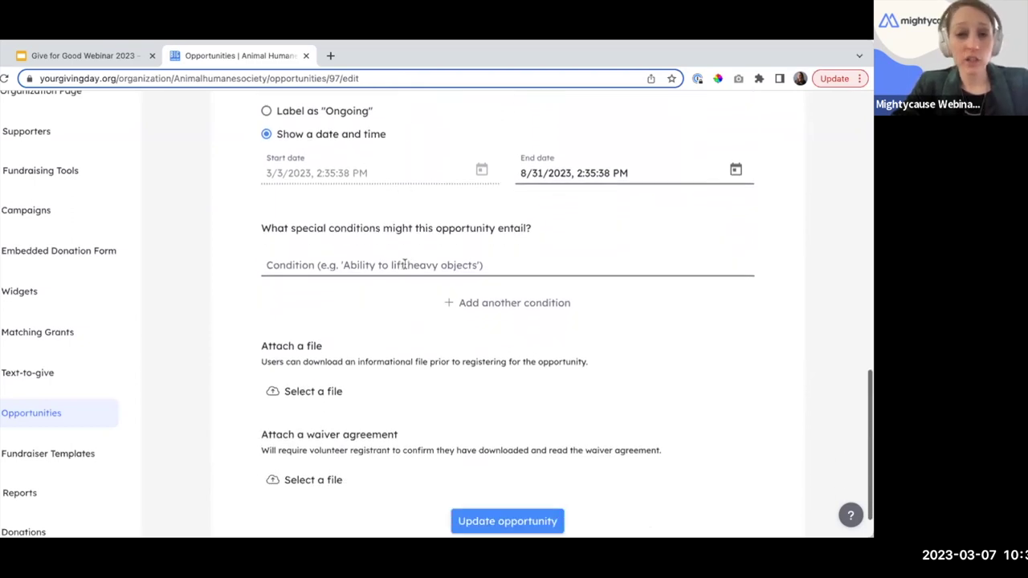
scroll(405, 267, down, 1)
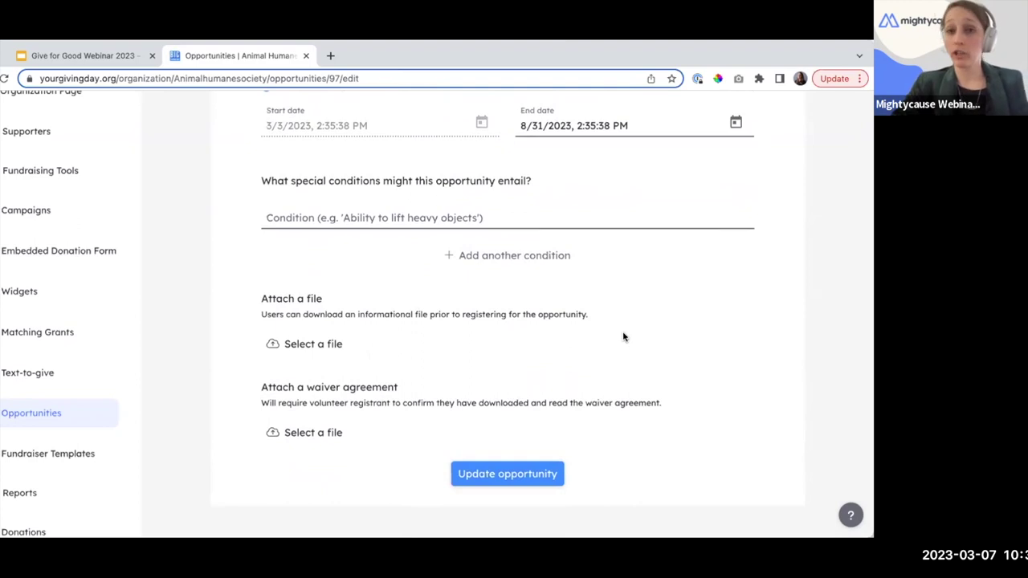
Try to update the Dog Socializer opportunity.
click(524, 474)
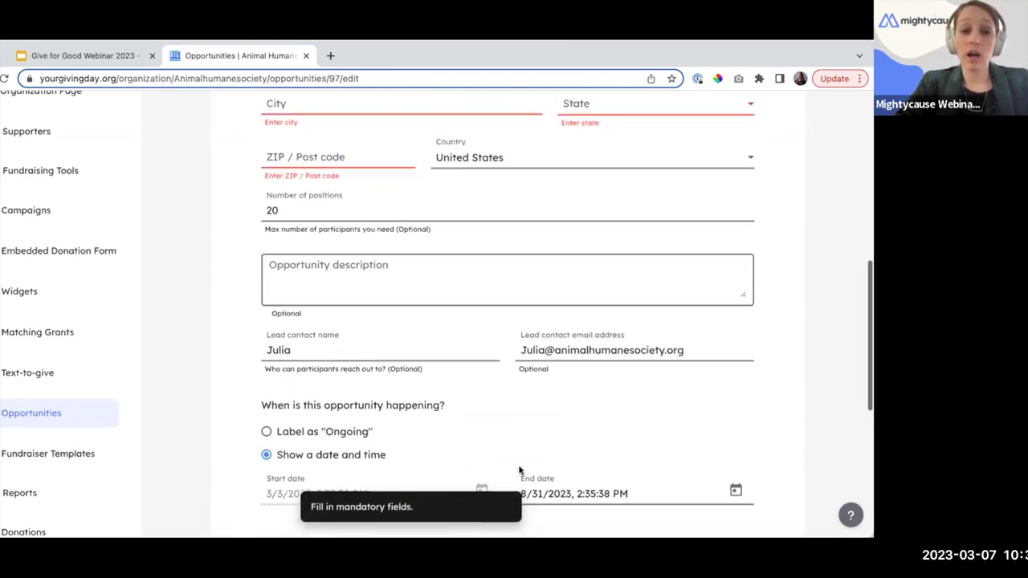
scroll(396, 221, up, 3)
scroll(398, 219, up, 2)
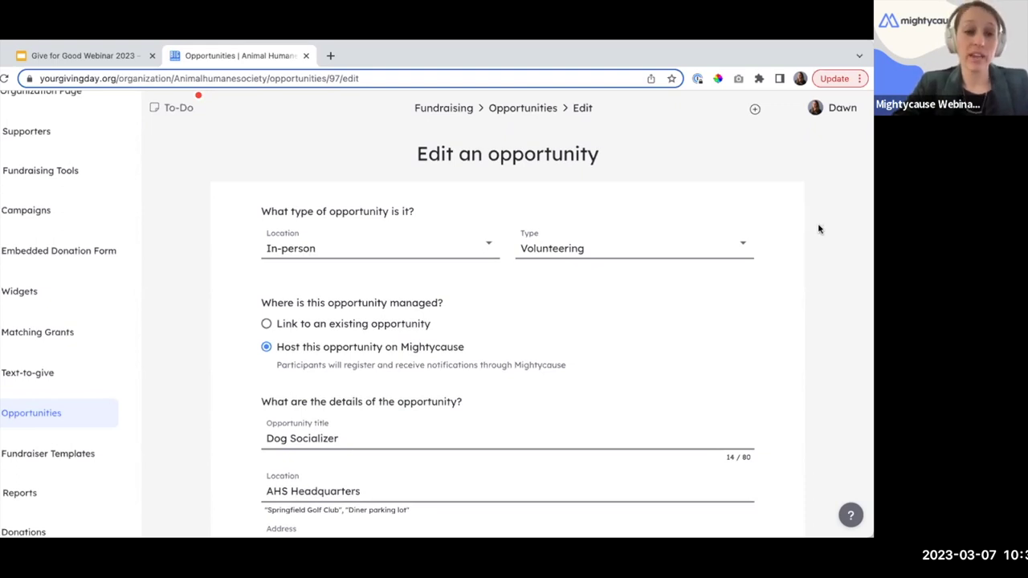
scroll(809, 259, down, 1)
scroll(811, 270, up, 1)
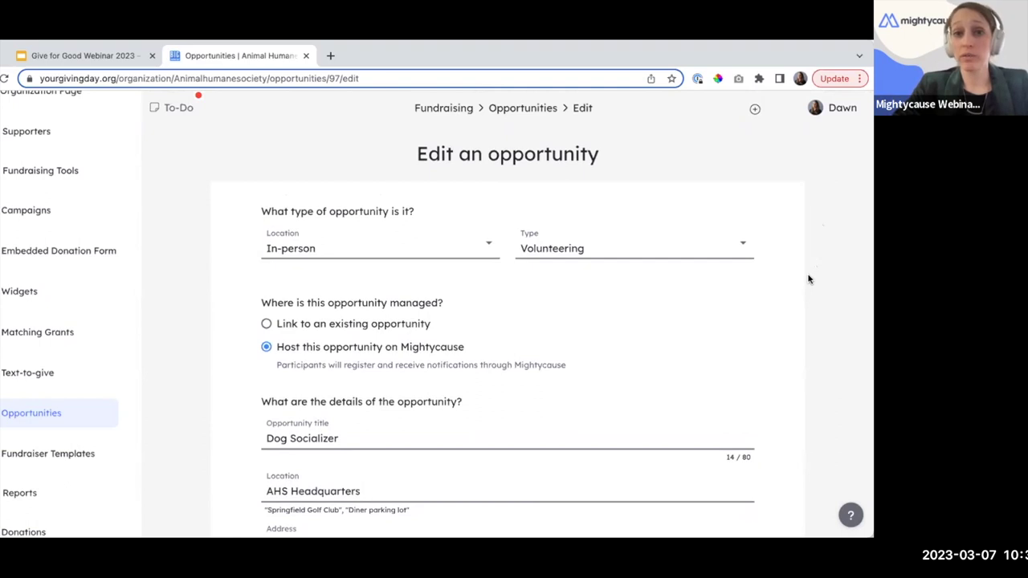
Open the fundraiser template noted as Your Giving Day Template for editing.
click(54, 455)
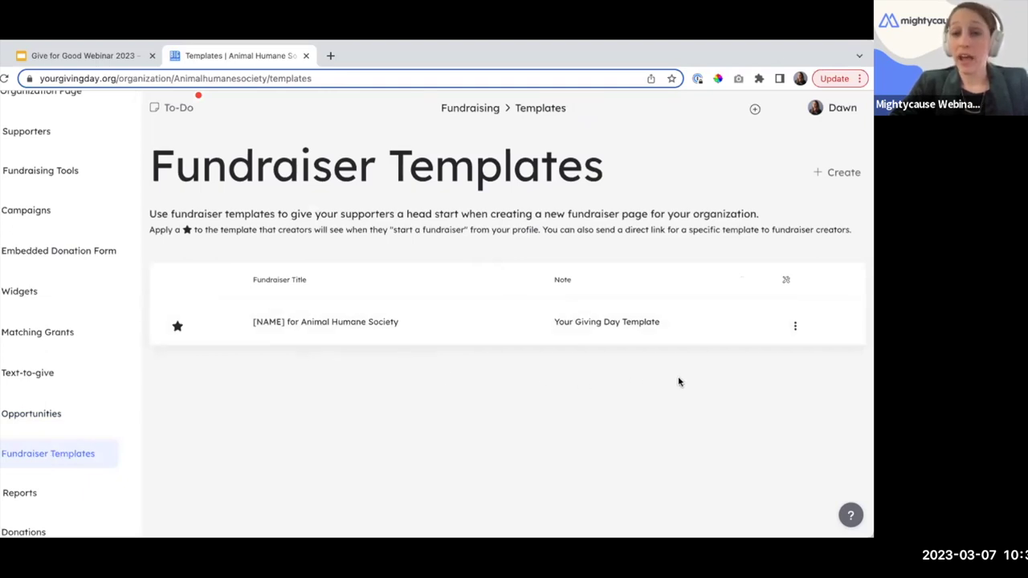
click(799, 324)
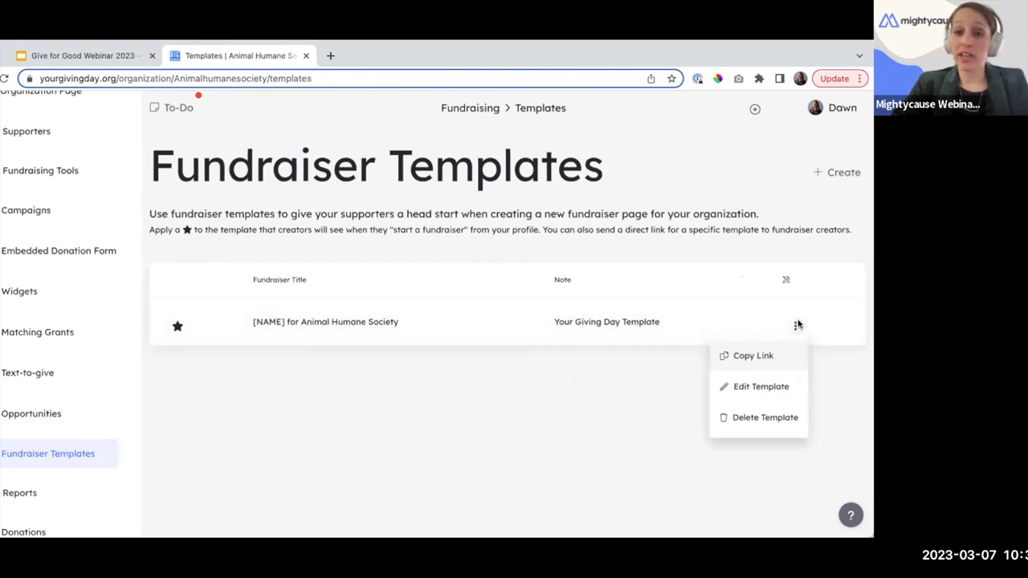
click(765, 388)
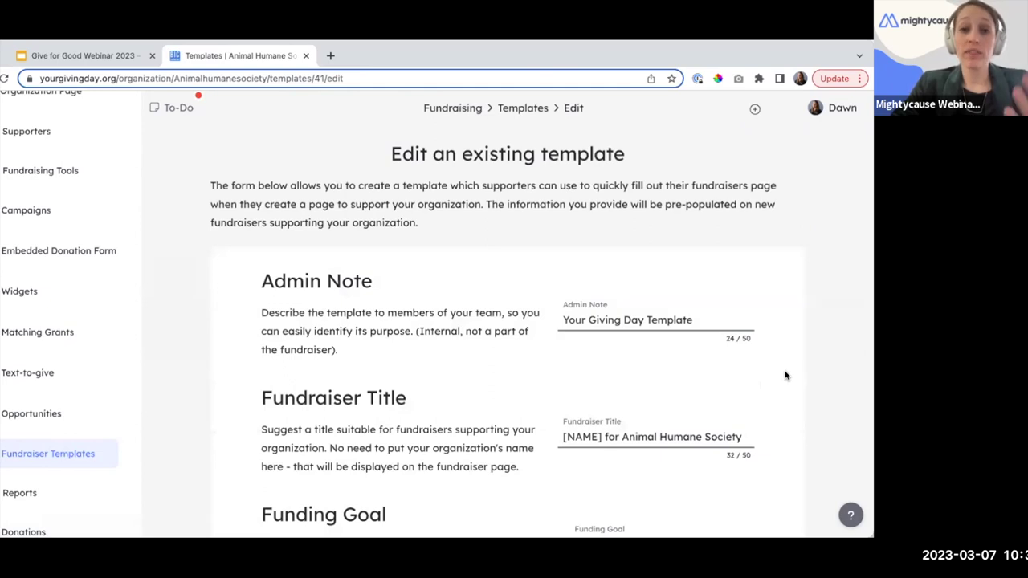
Review the template's admin note, fundraiser title, funding goal, image, short story and story sections.
scroll(785, 375, down, 3)
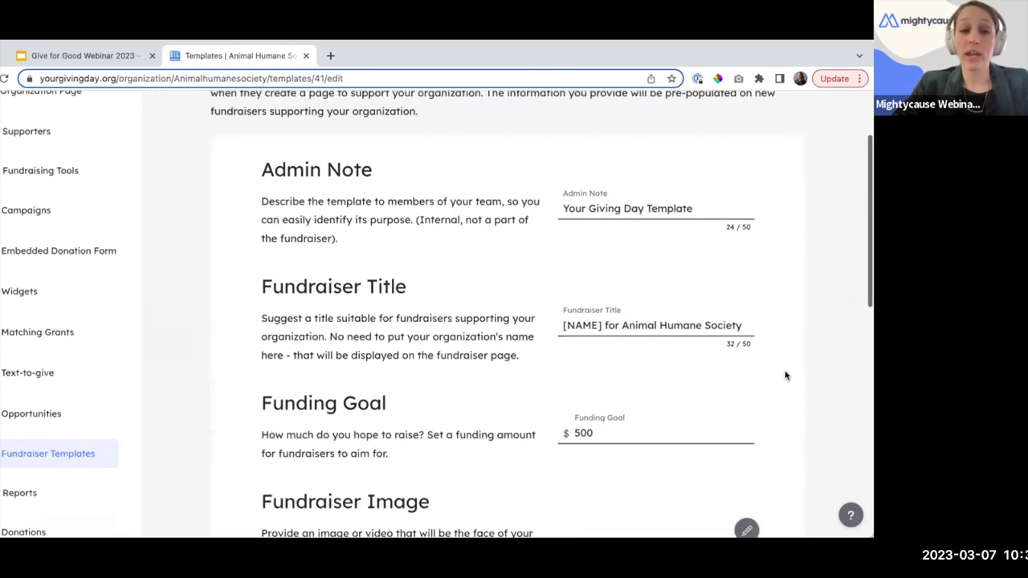
scroll(786, 375, down, 1)
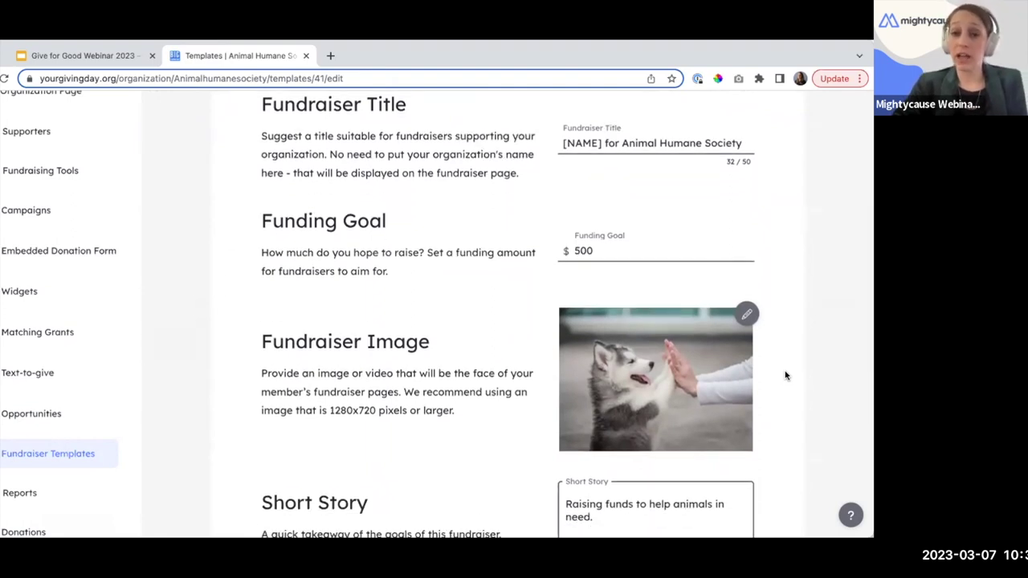
scroll(786, 375, down, 1)
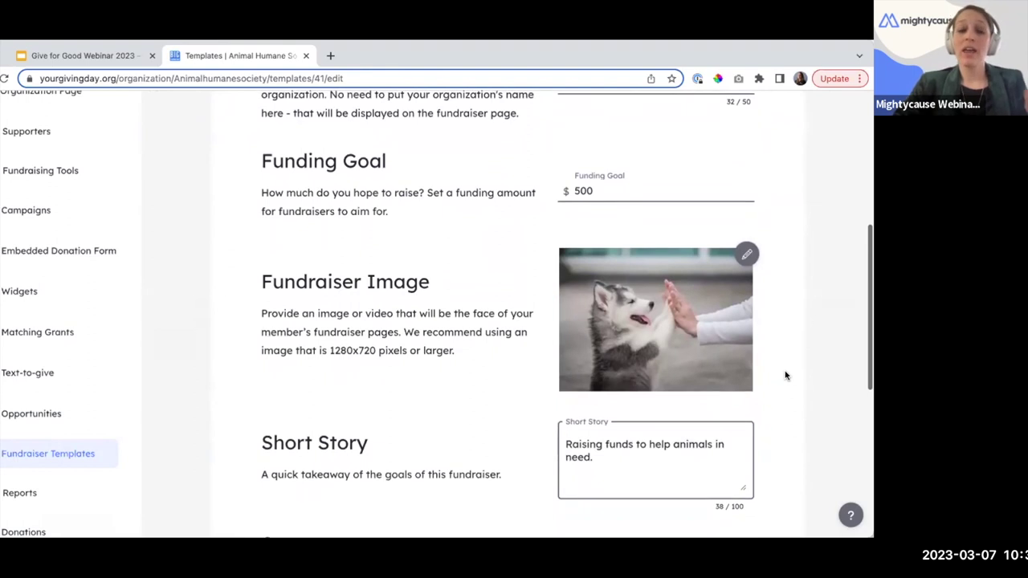
scroll(785, 375, down, 1)
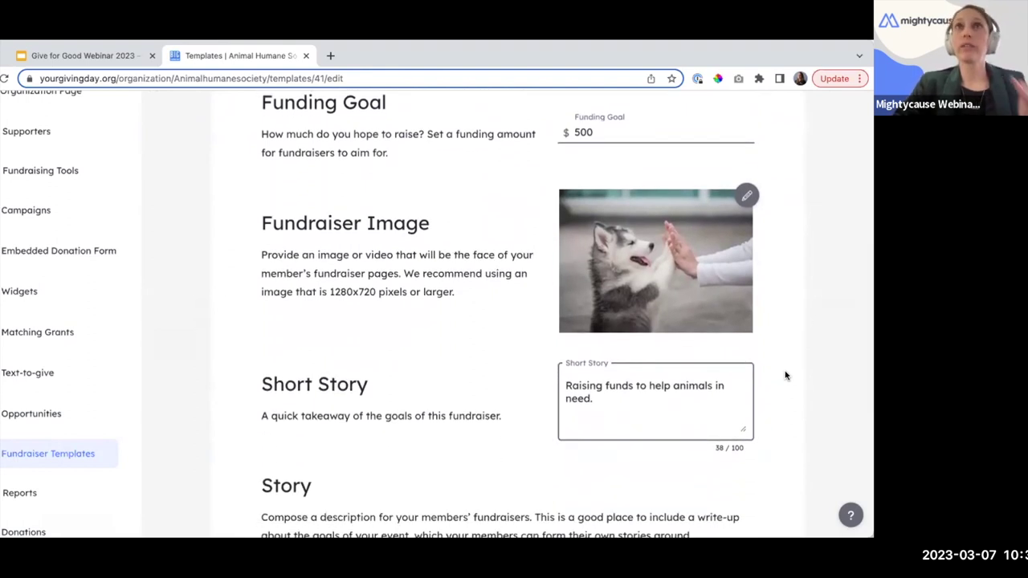
scroll(786, 375, down, 1)
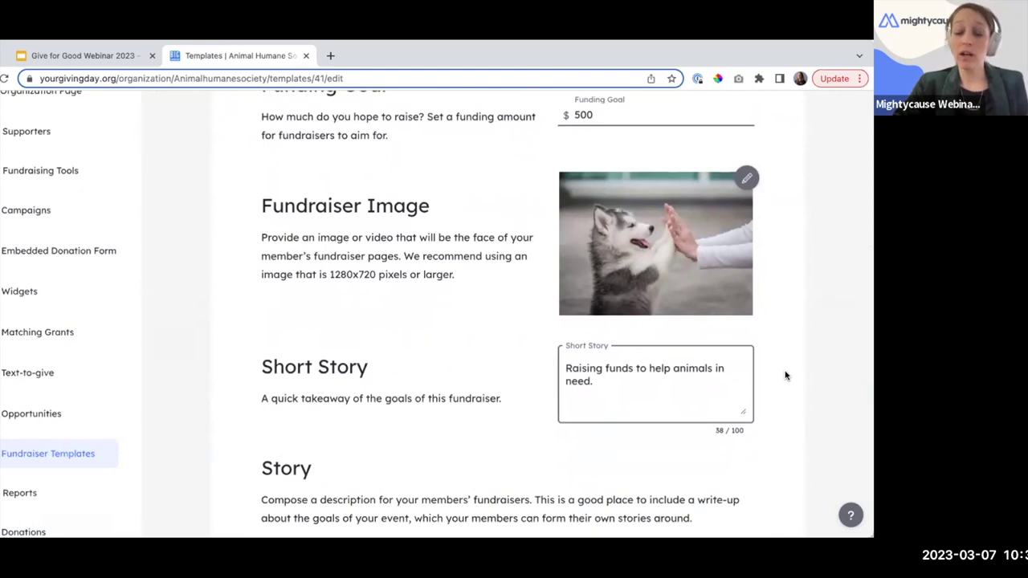
scroll(785, 375, down, 1)
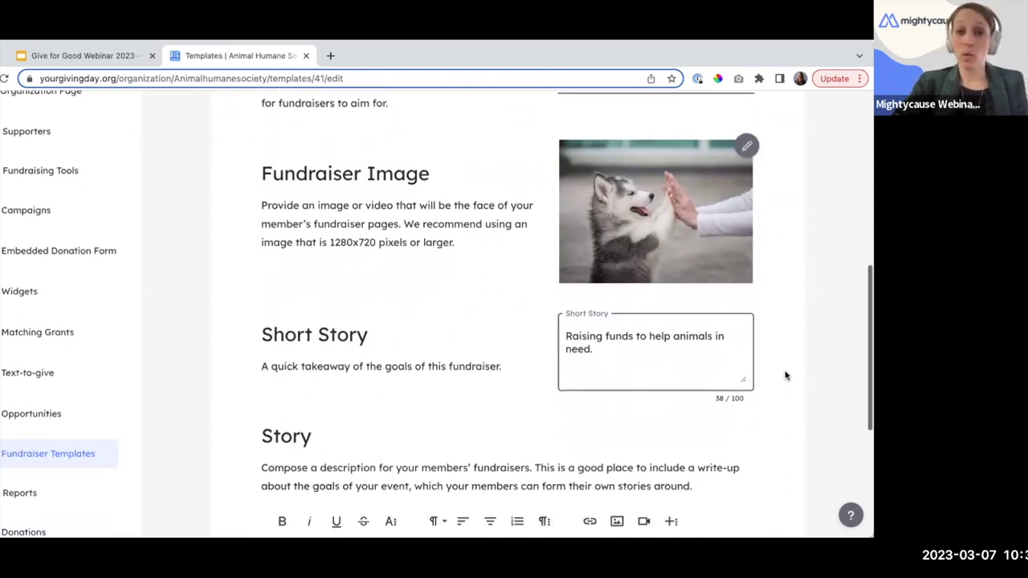
scroll(786, 375, down, 1)
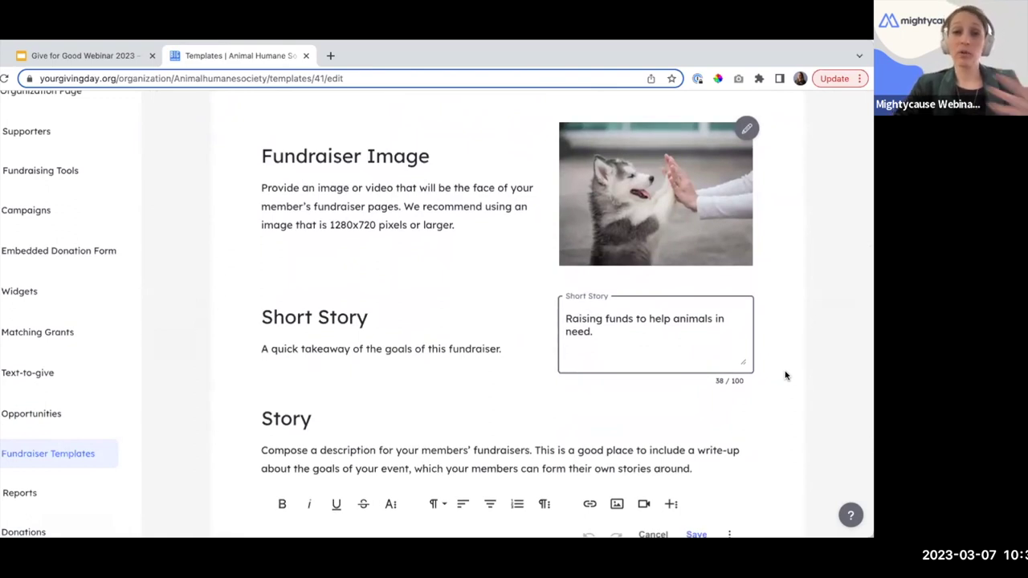
scroll(785, 375, down, 1)
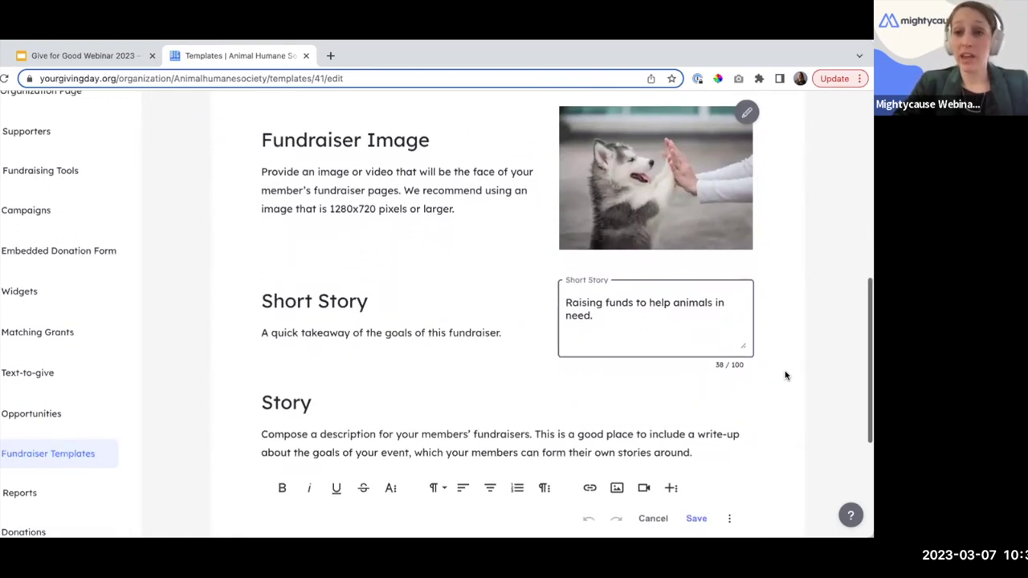
scroll(785, 375, down, 2)
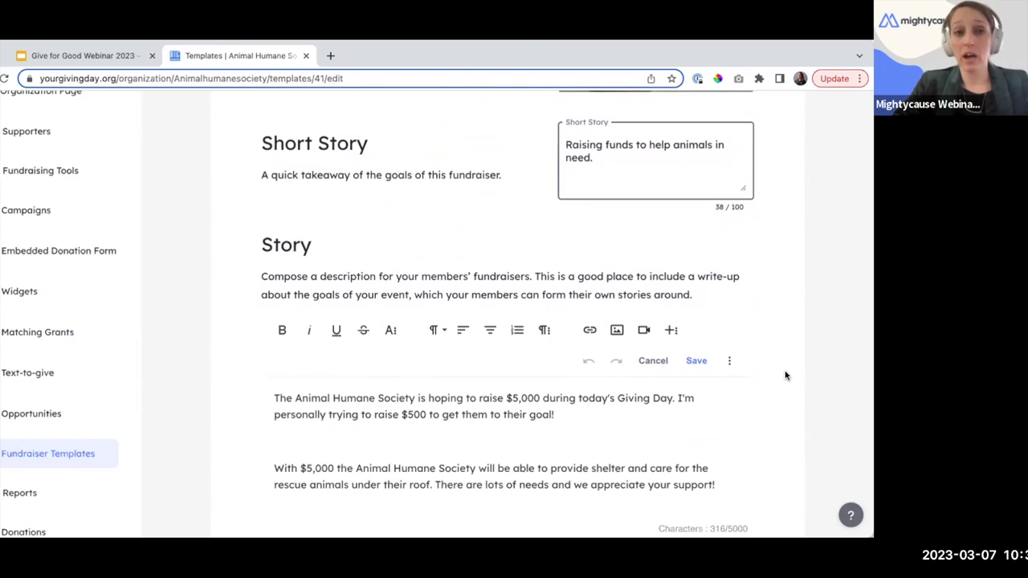
scroll(785, 375, down, 1)
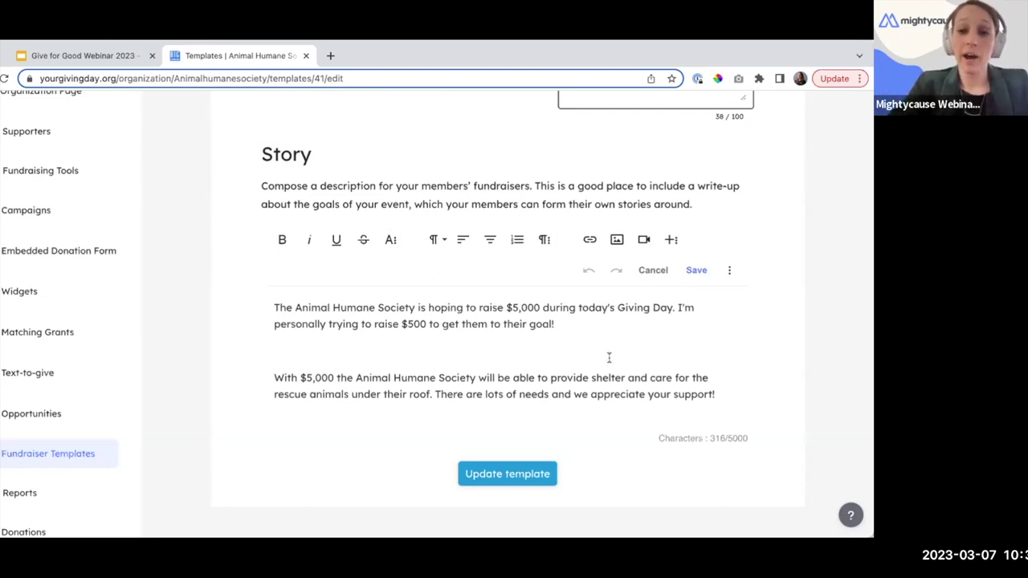
scroll(638, 351, up, 1)
scroll(638, 357, up, 3)
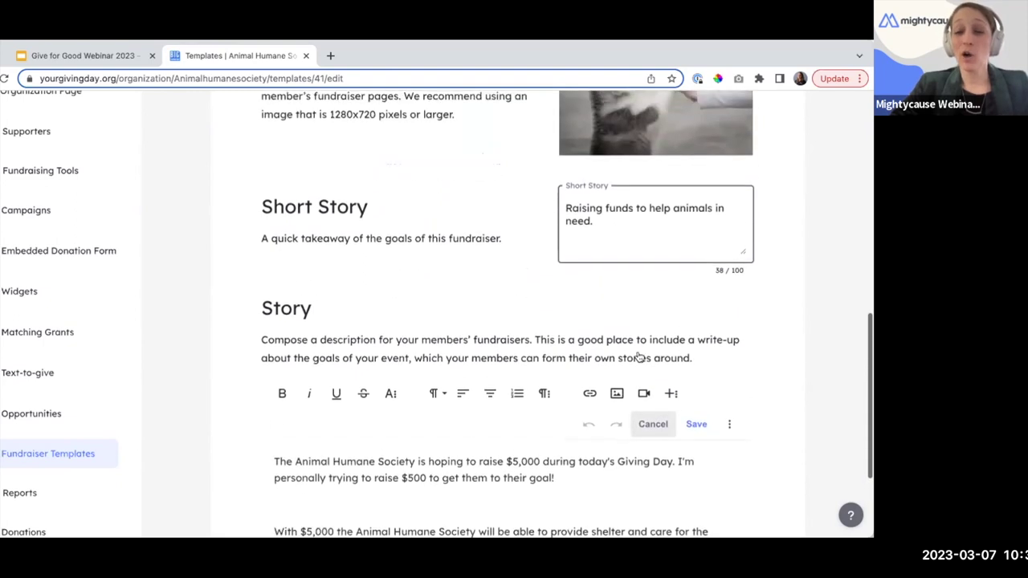
scroll(638, 356, up, 6)
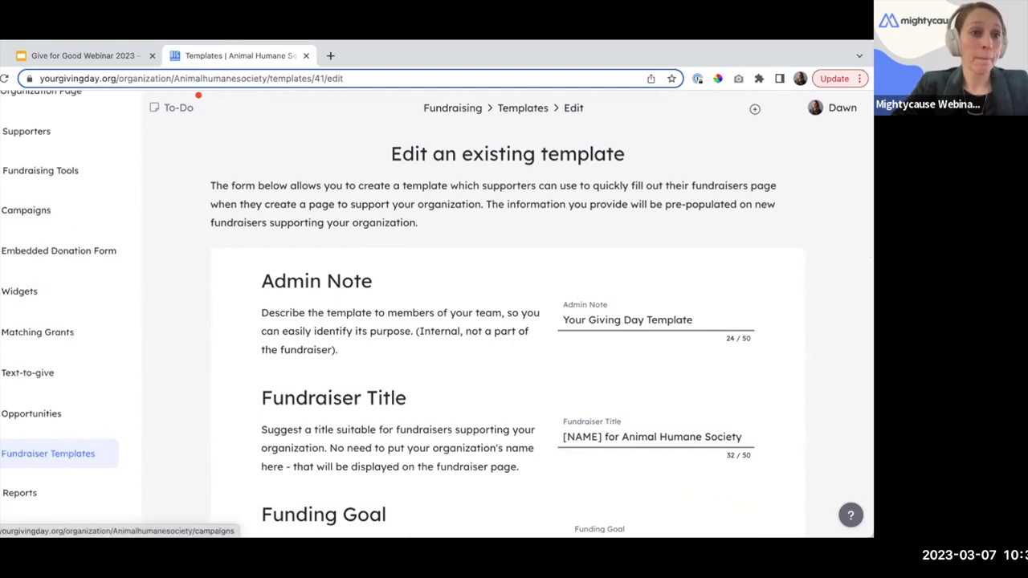
Open the Retention report from the organization's reports.
scroll(48, 450, down, 3)
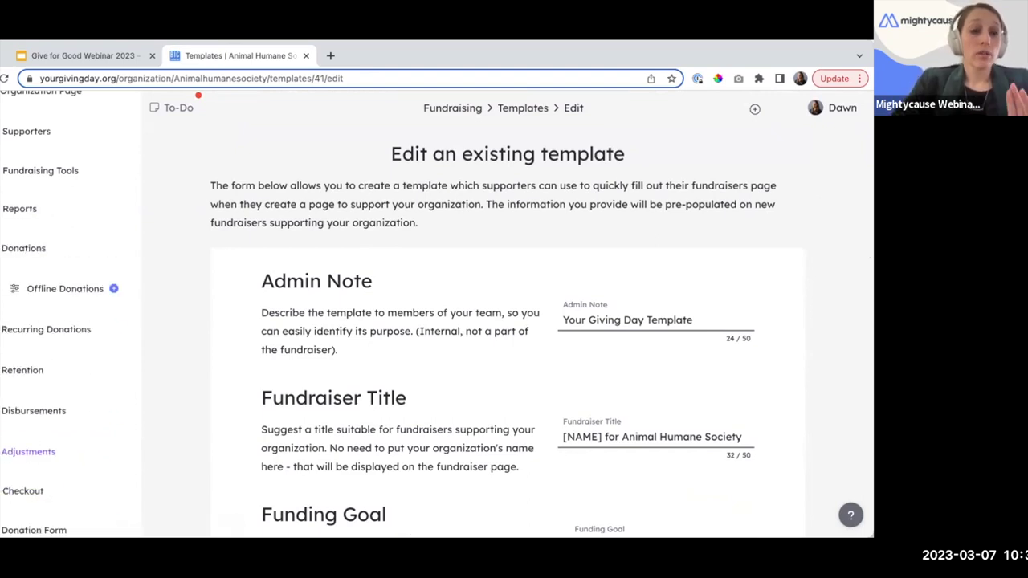
click(27, 209)
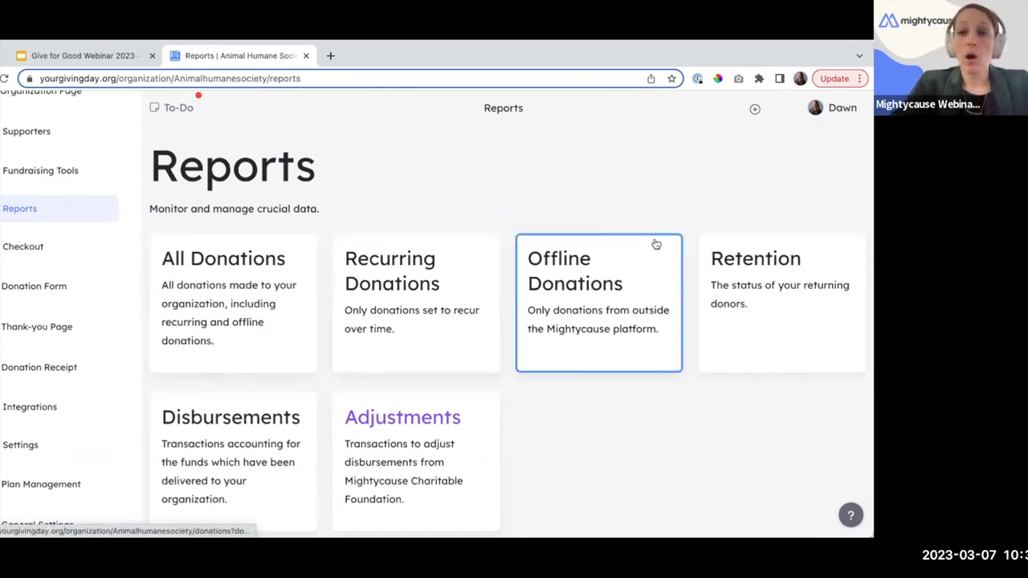
click(779, 286)
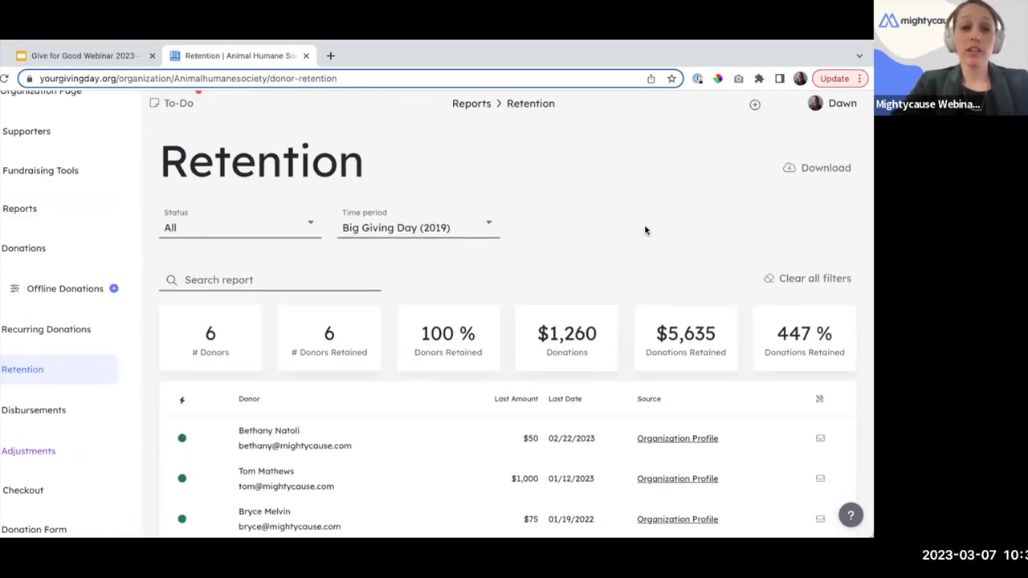
Examine the Retention report's summary figures and available time periods, keeping Big Giving Day (2019).
scroll(644, 231, down, 1)
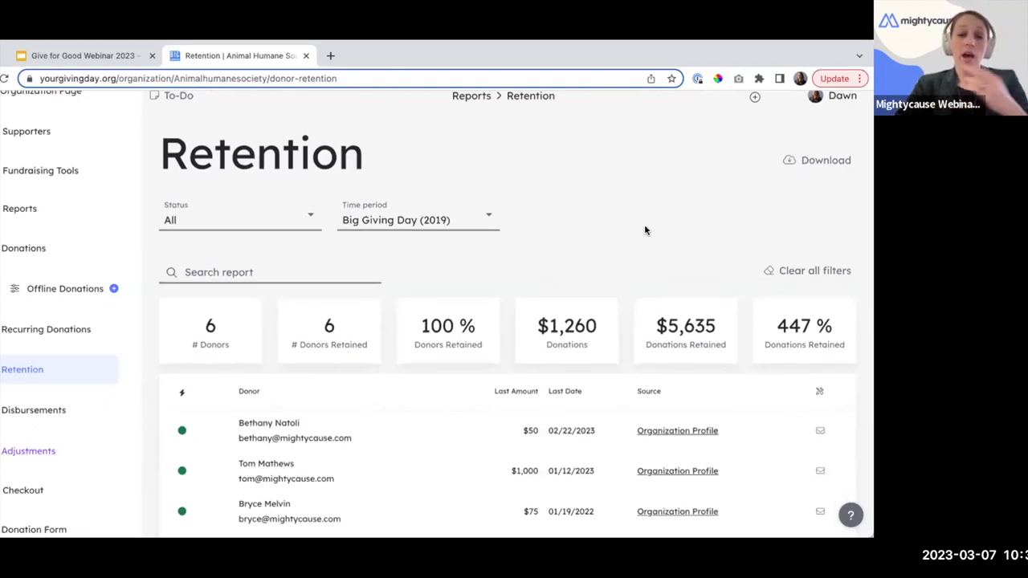
scroll(645, 230, down, 2)
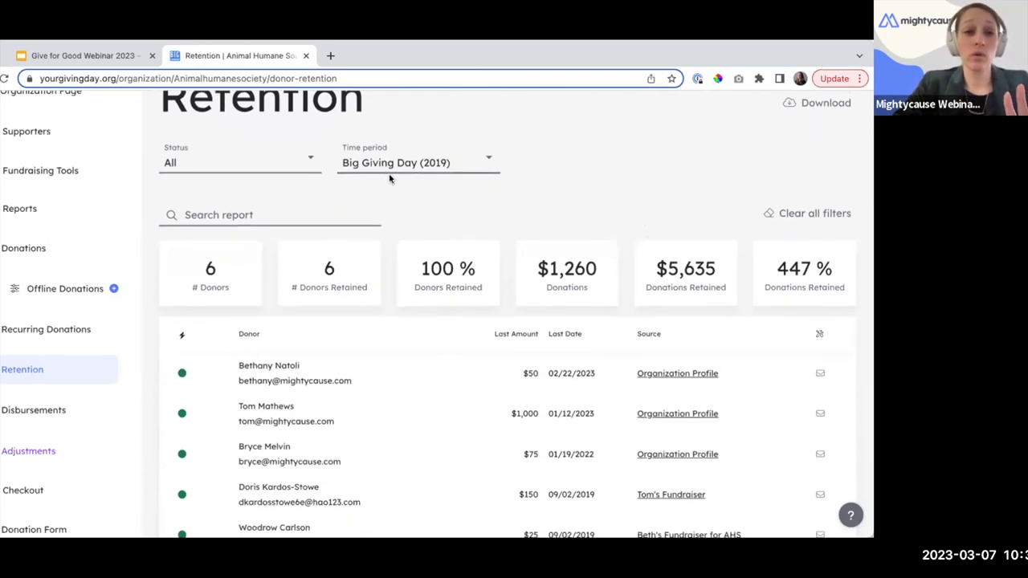
scroll(393, 184, down, 2)
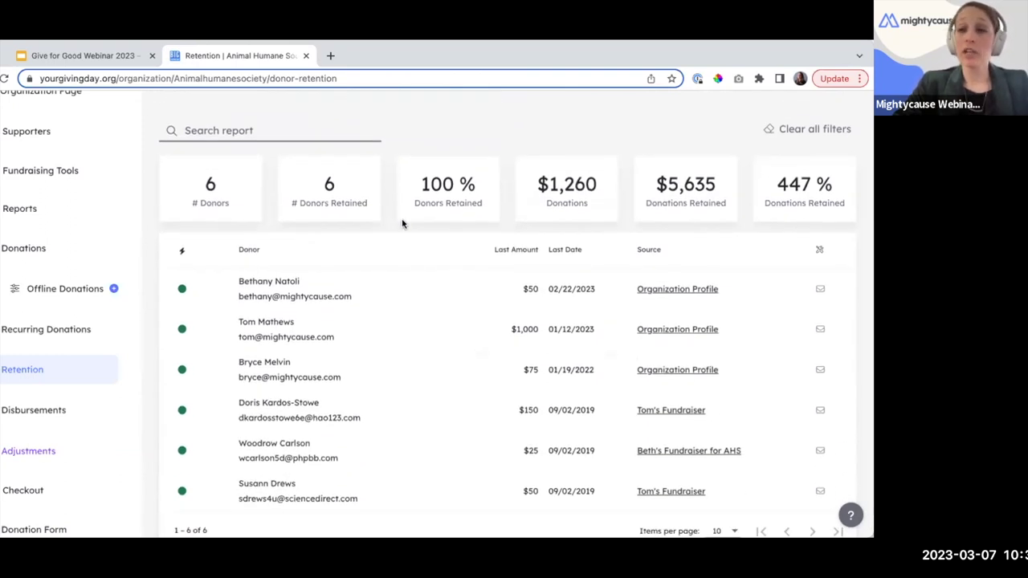
scroll(408, 296, up, 3)
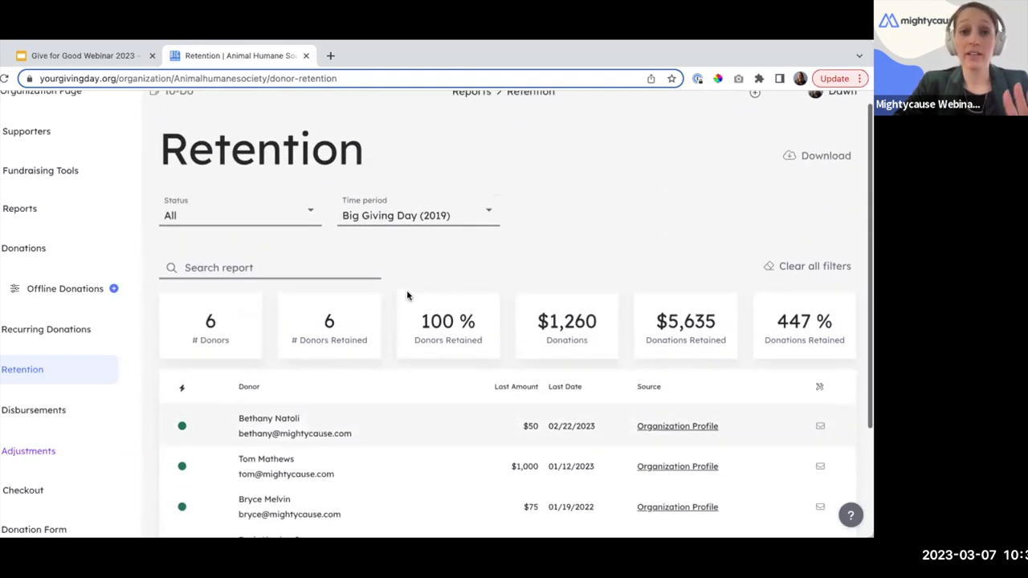
scroll(416, 242, down, 1)
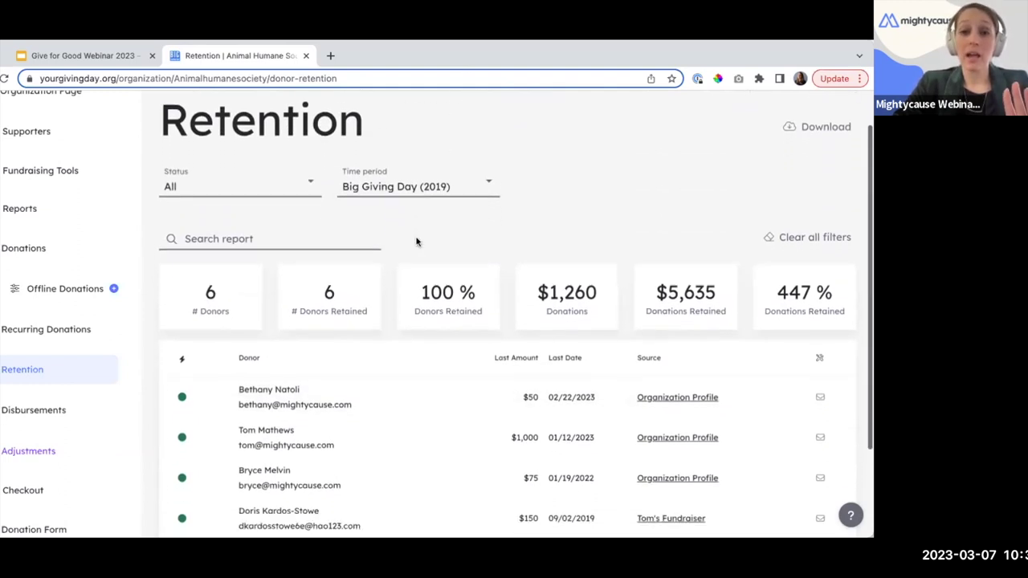
scroll(416, 242, down, 1)
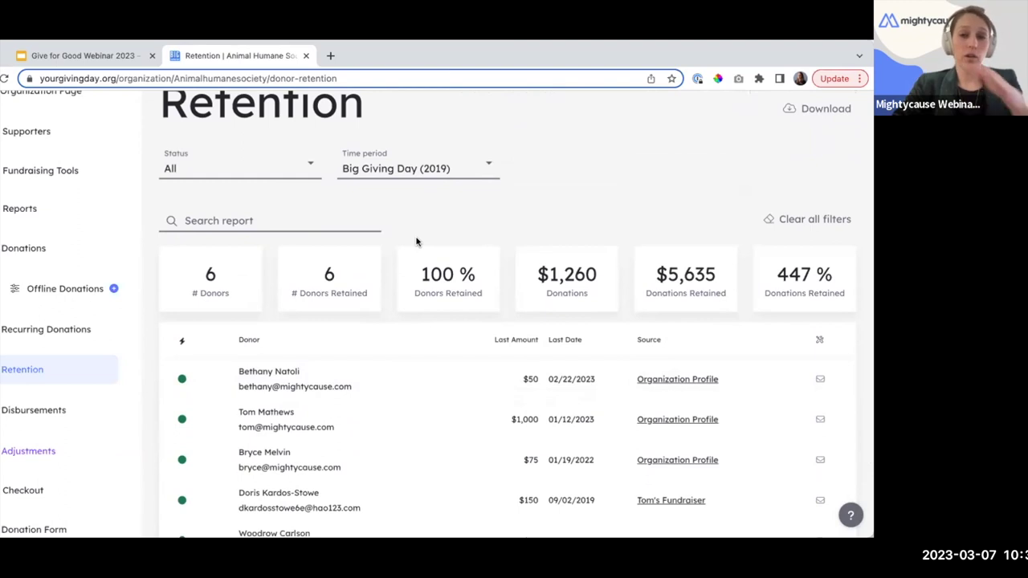
click(406, 179)
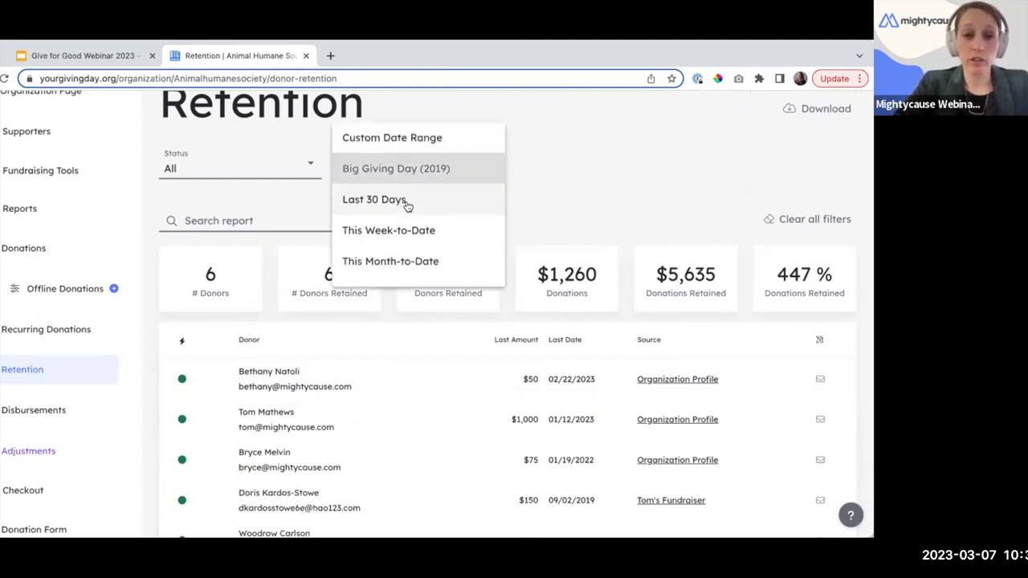
click(592, 199)
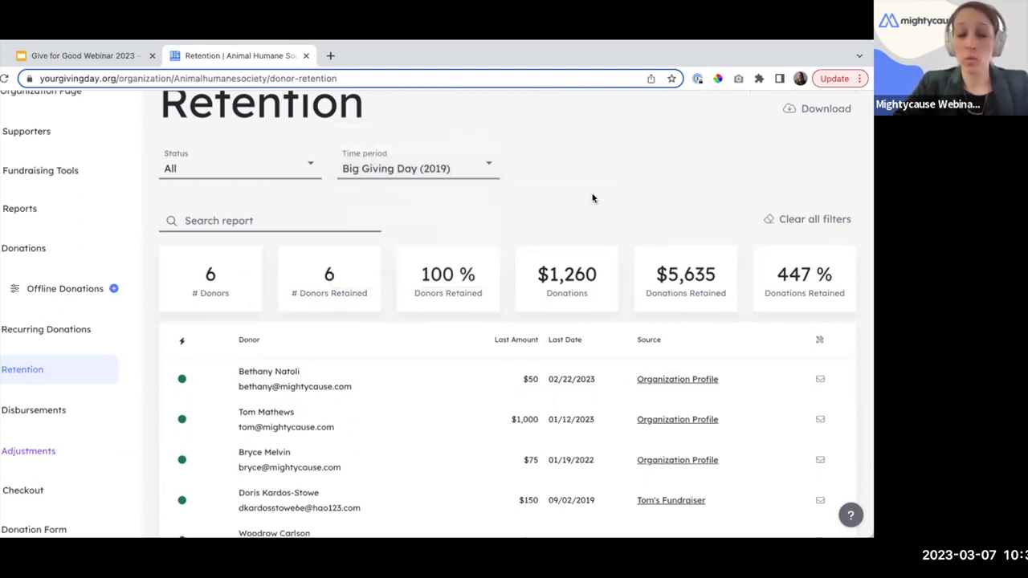
Examine the Retention report's donor list, including each donor's status, last donation amount and date, source and contact option.
scroll(592, 199, down, 1)
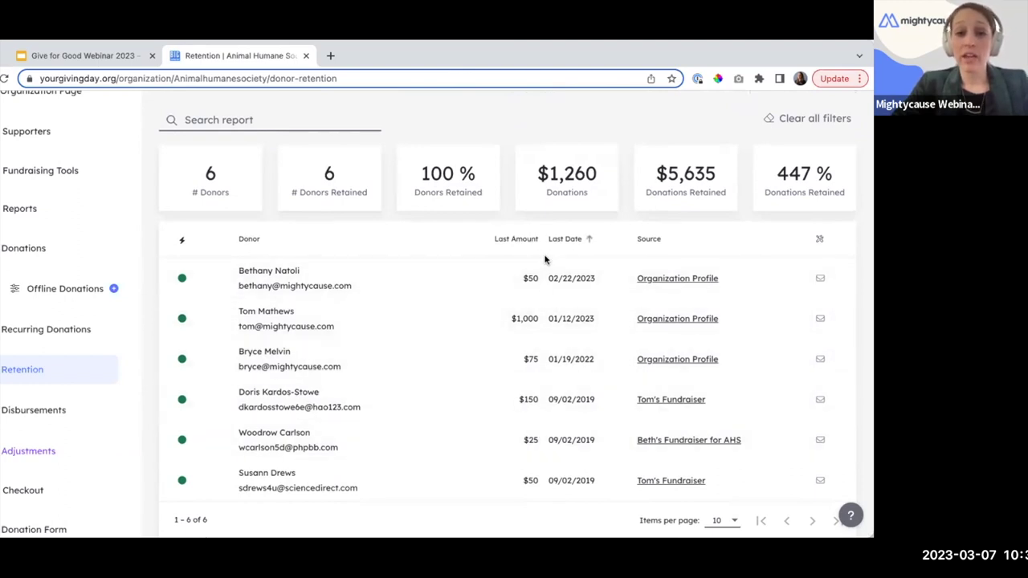
mouse_move(182, 279)
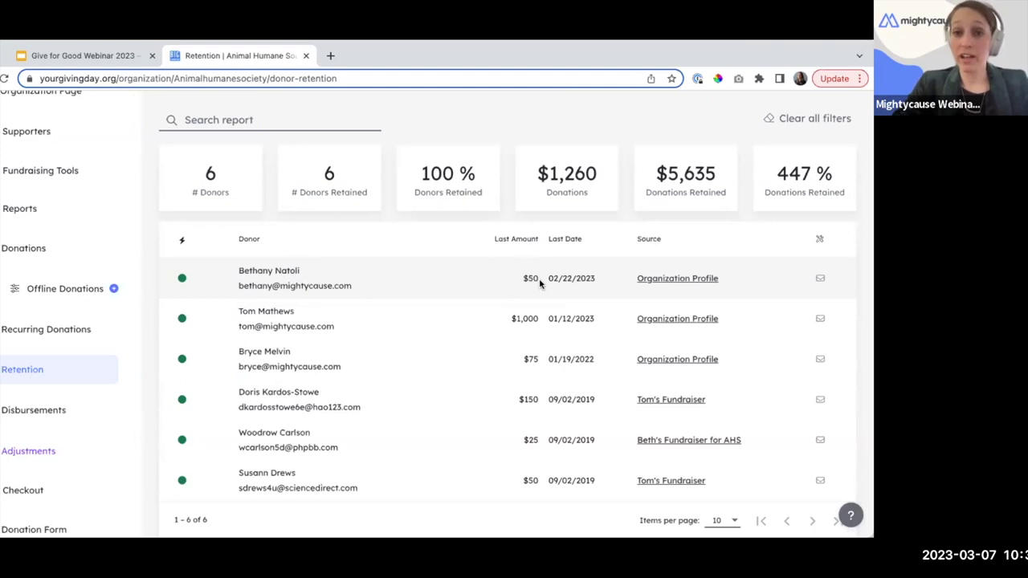
click(818, 278)
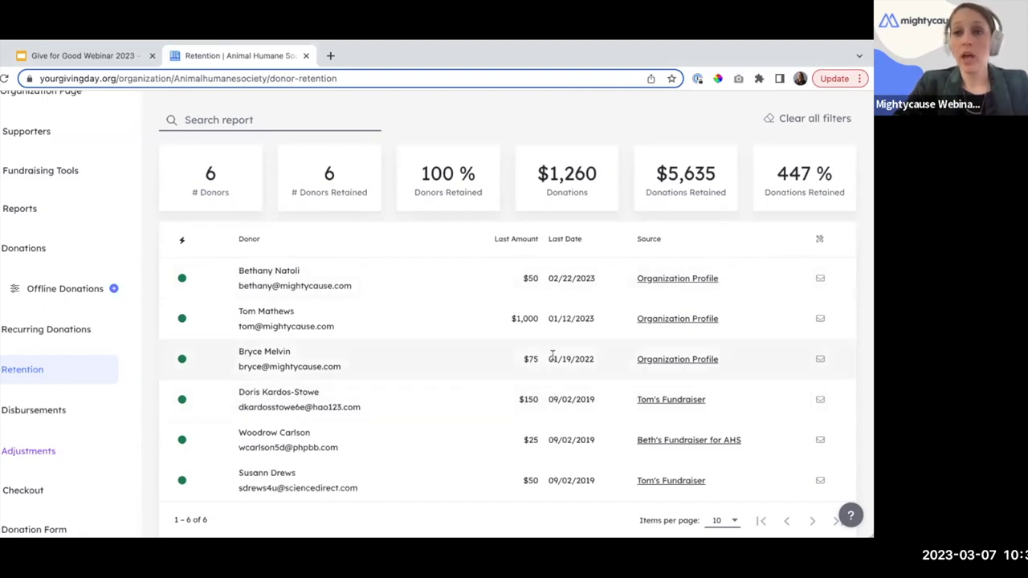
scroll(553, 358, up, 3)
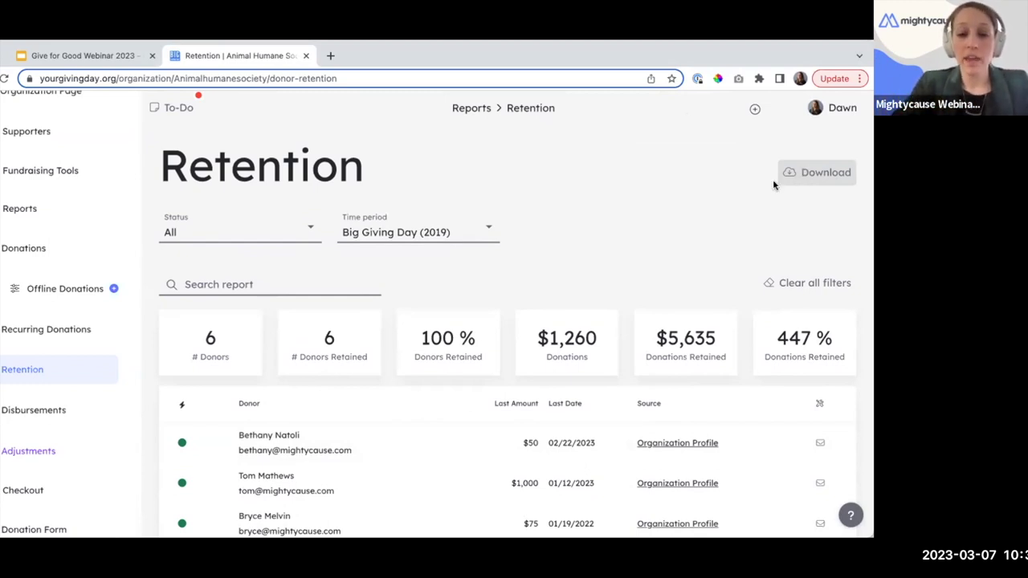
scroll(729, 222, down, 1)
scroll(729, 222, down, 2)
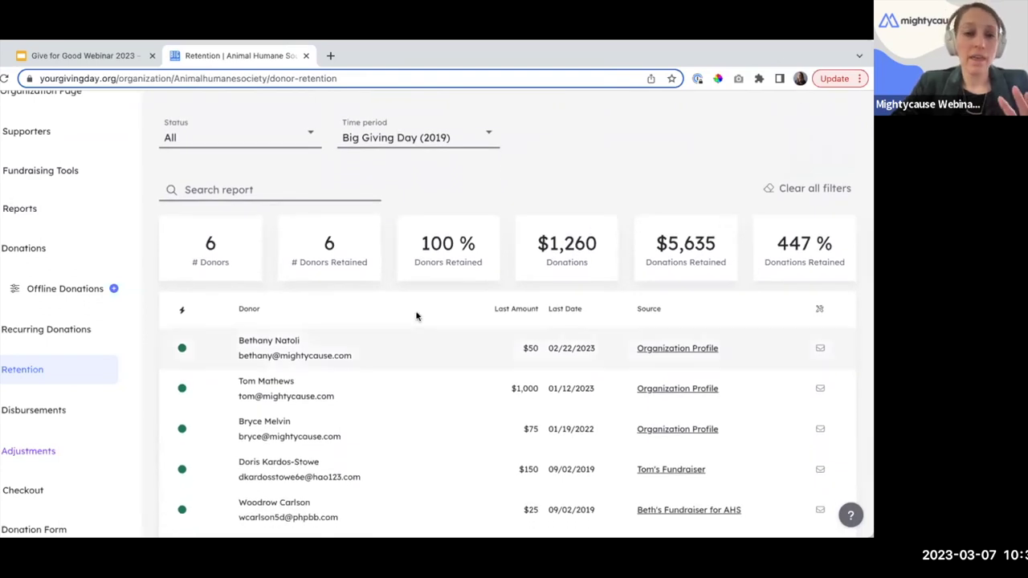
scroll(416, 314, down, 1)
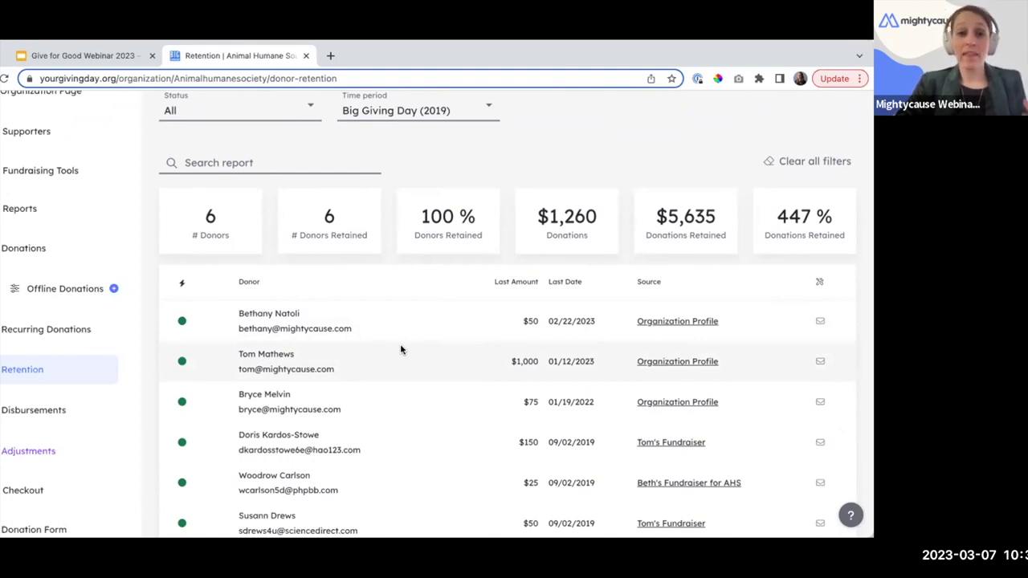
scroll(405, 352, down, 1)
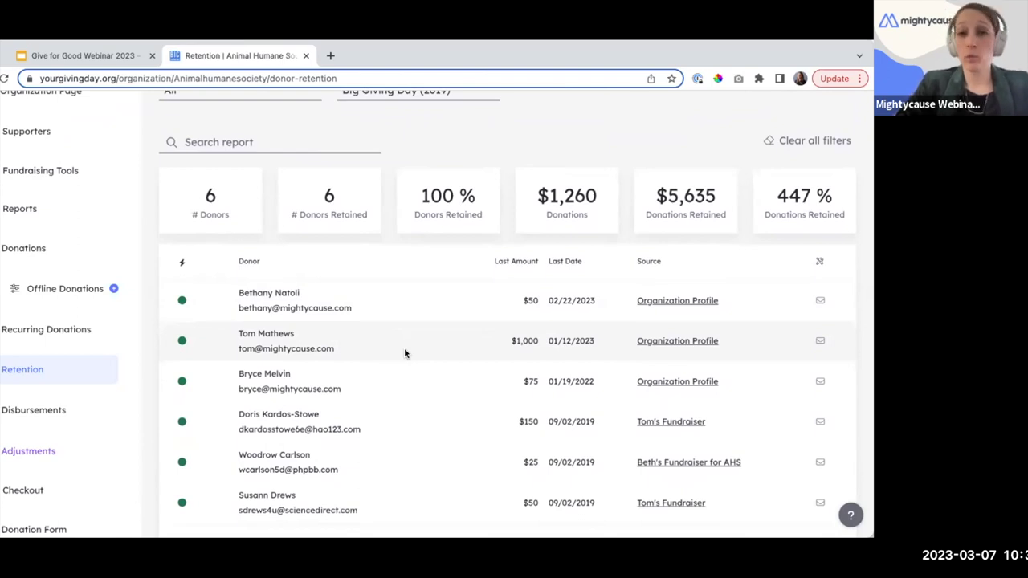
scroll(404, 352, up, 3)
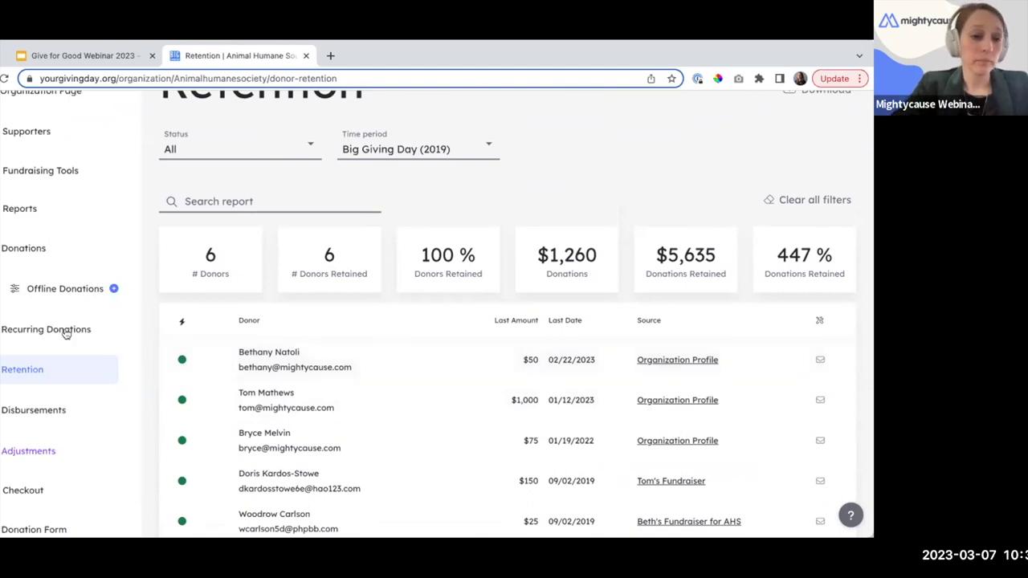
Open the Donation Form customization page from the organization's Checkout settings.
scroll(65, 332, down, 3)
click(56, 301)
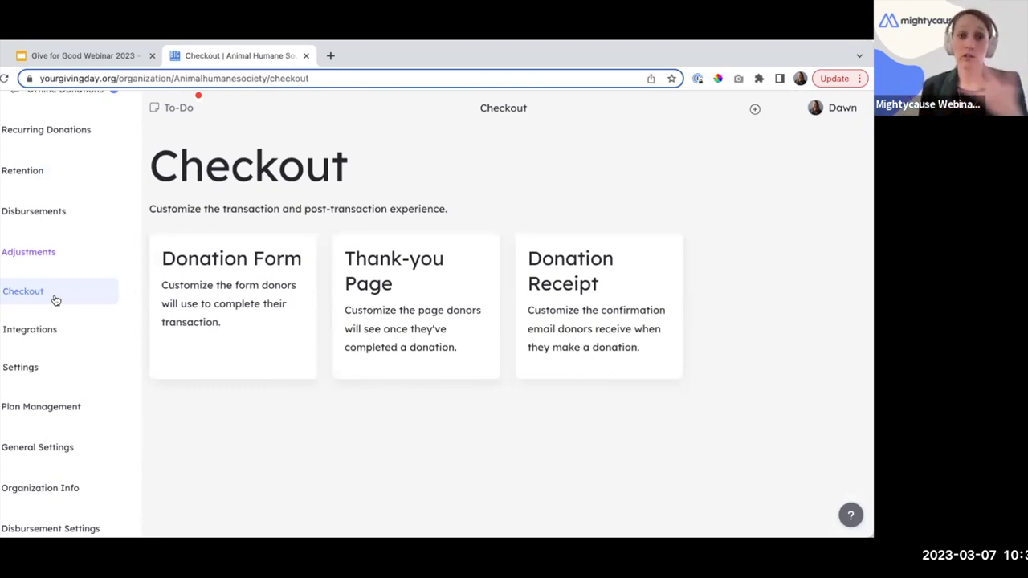
click(230, 303)
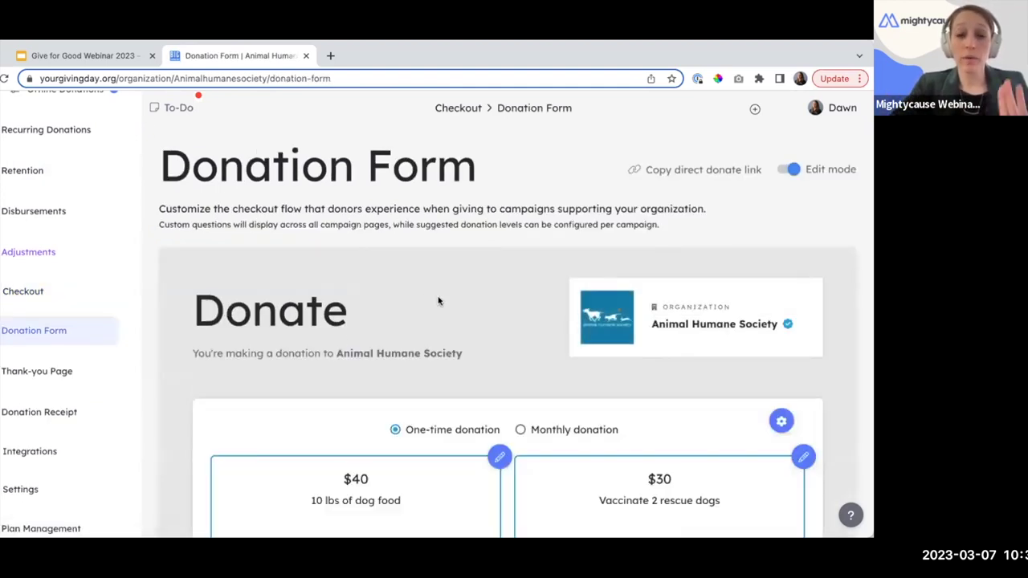
Turn off edit mode on the Donation Form and preview the checkout flow as donors see it.
scroll(437, 297, down, 1)
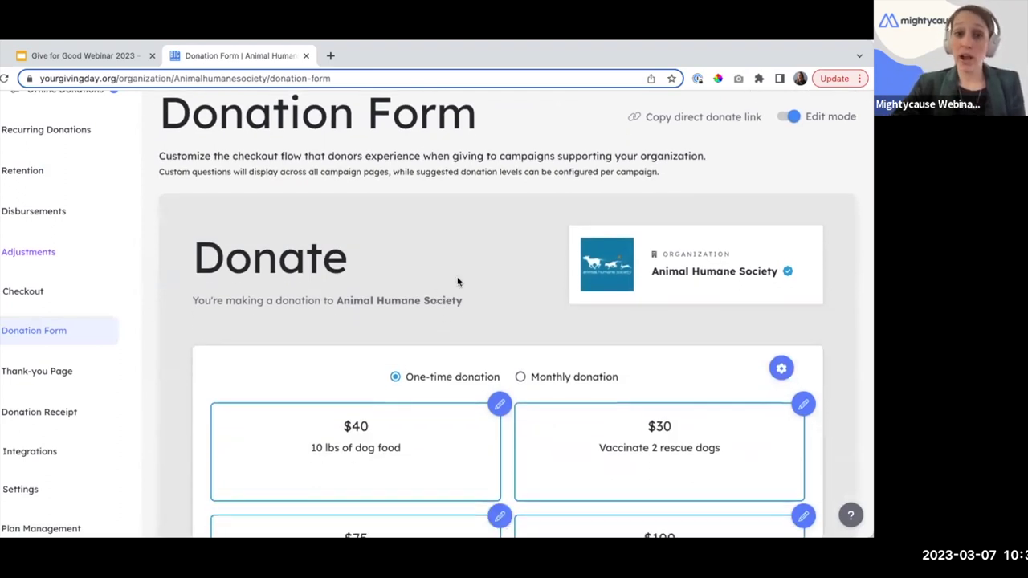
scroll(459, 282, down, 1)
scroll(458, 281, up, 2)
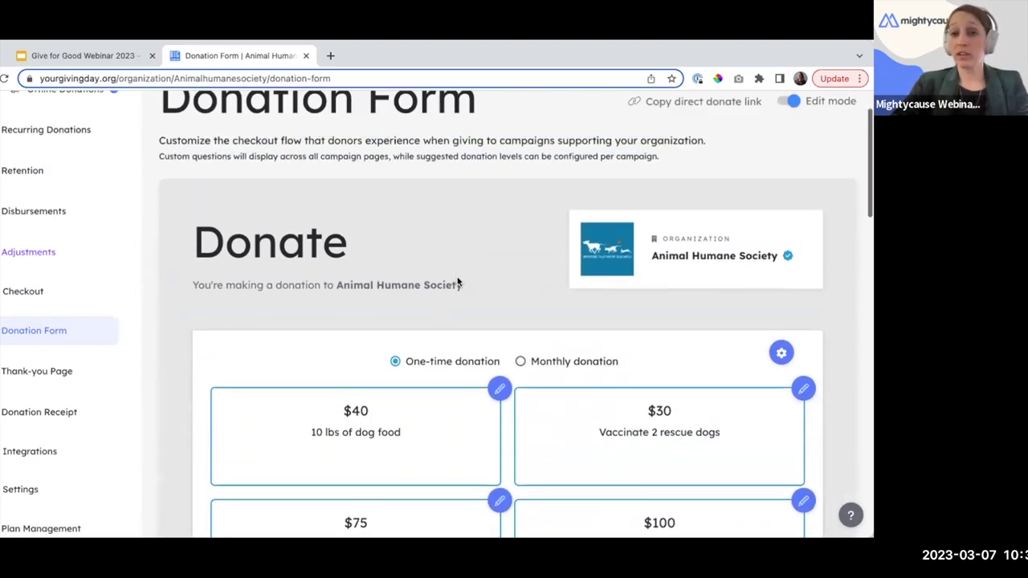
click(786, 170)
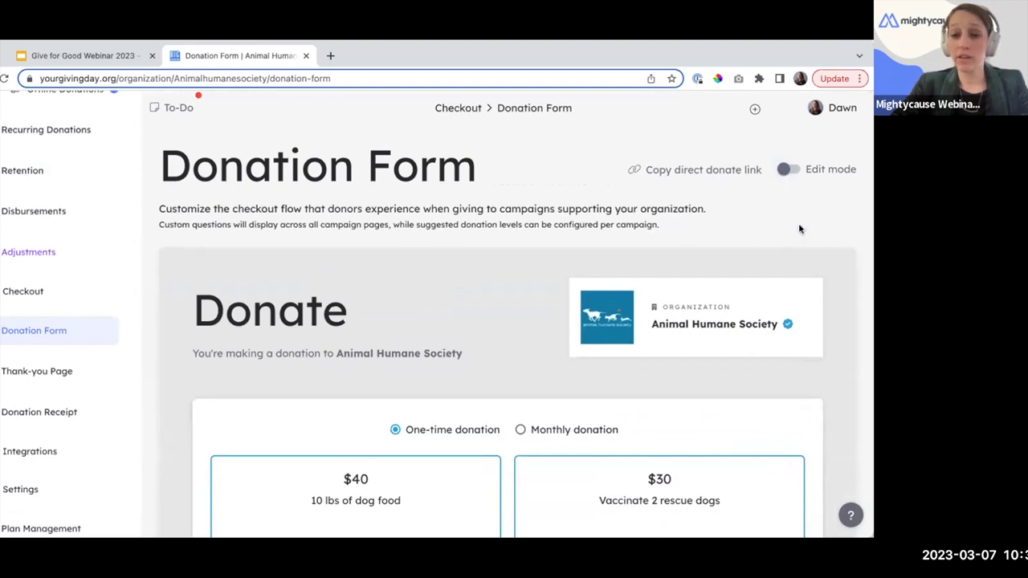
scroll(800, 231, down, 6)
scroll(800, 230, up, 6)
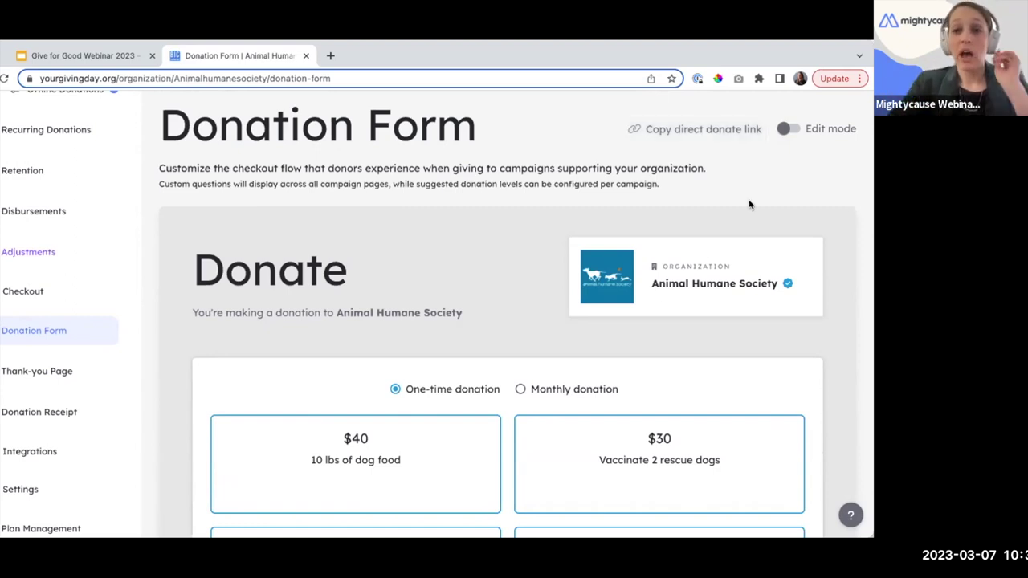
scroll(769, 210, down, 2)
scroll(769, 210, up, 2)
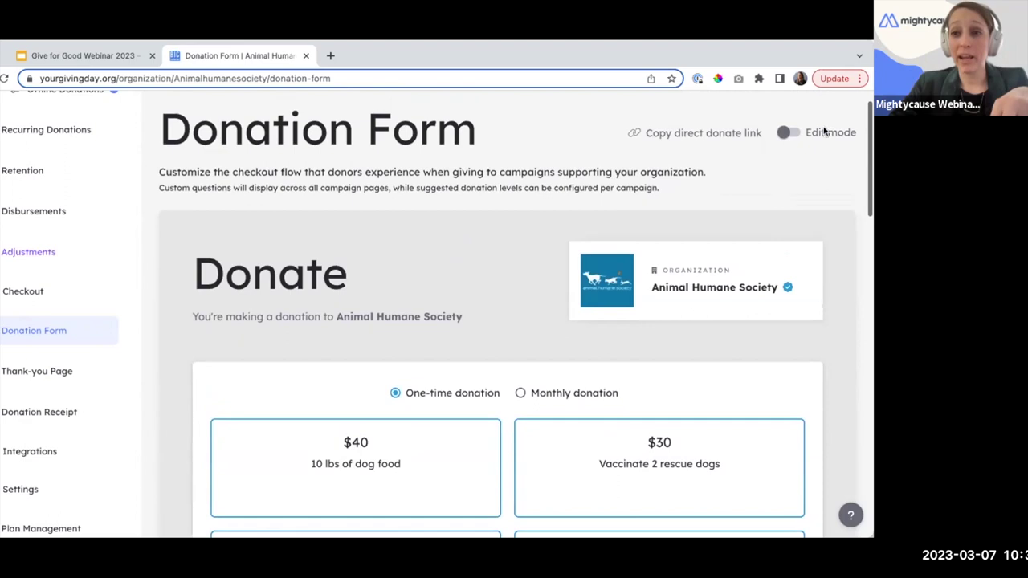
Turn edit mode back on and review the suggested donation levels, custom donation amount field and hide-amount option.
click(790, 132)
scroll(787, 197, down, 5)
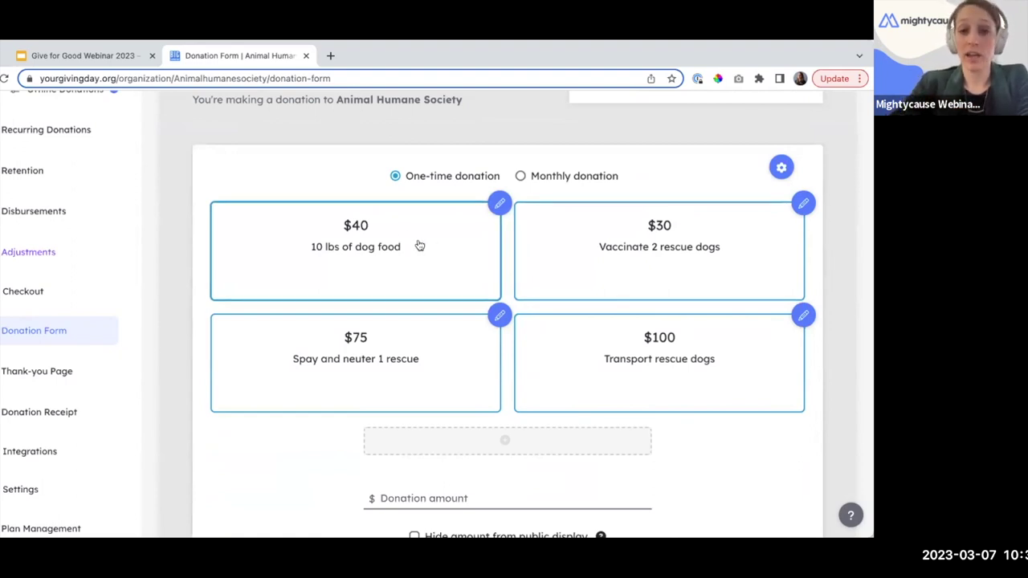
scroll(562, 361, down, 2)
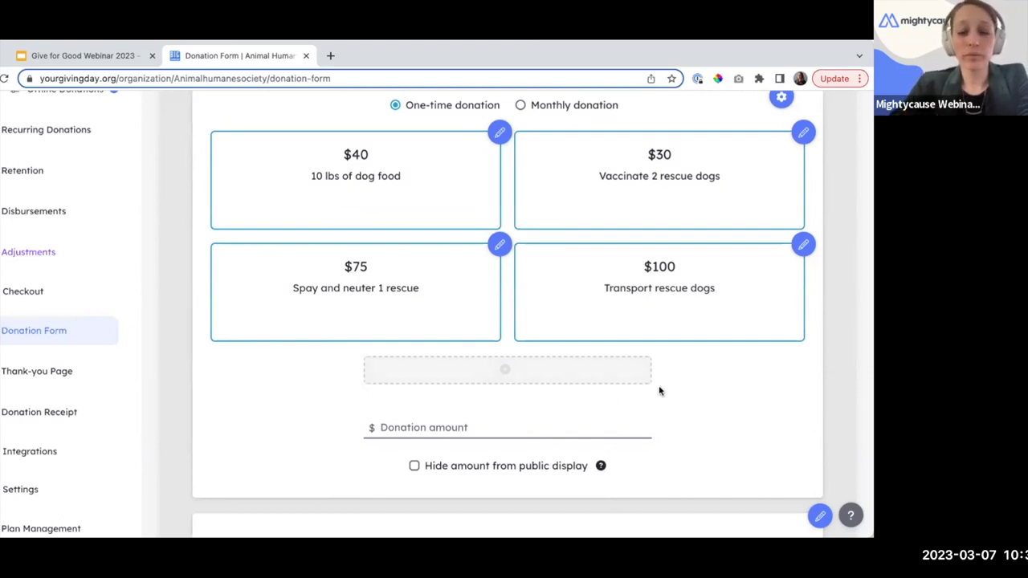
scroll(693, 385, down, 2)
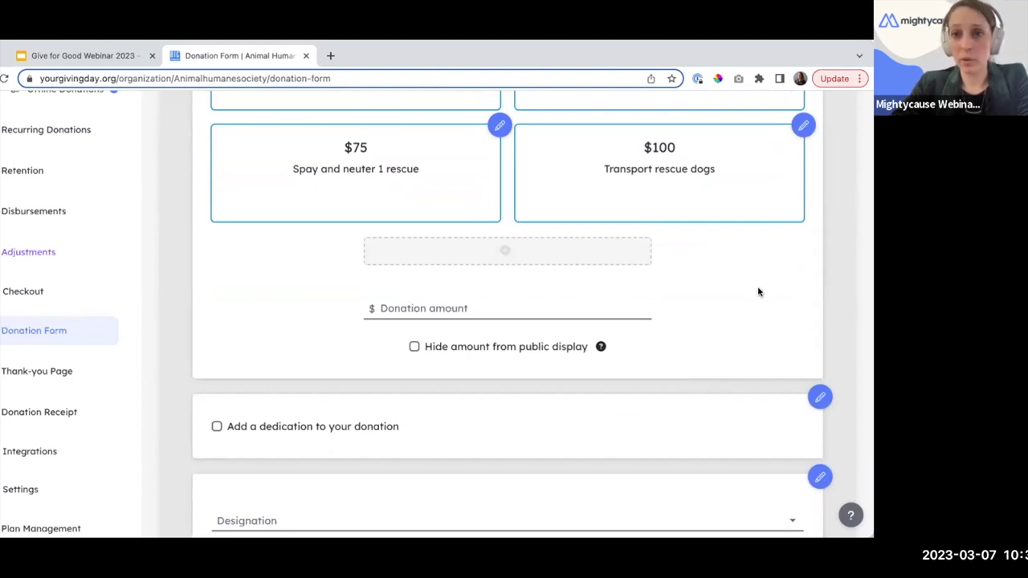
scroll(757, 286, up, 1)
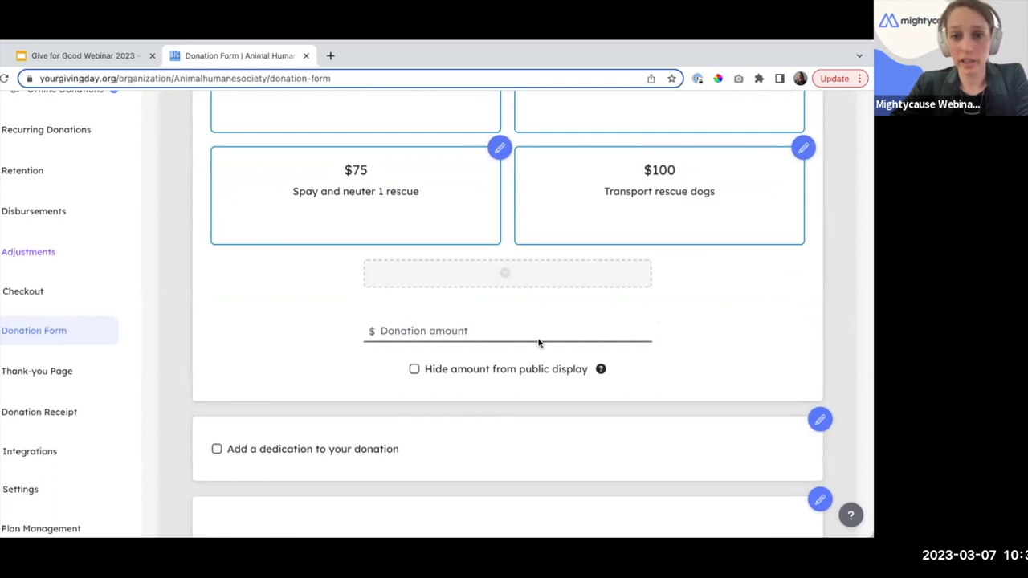
scroll(495, 331, down, 1)
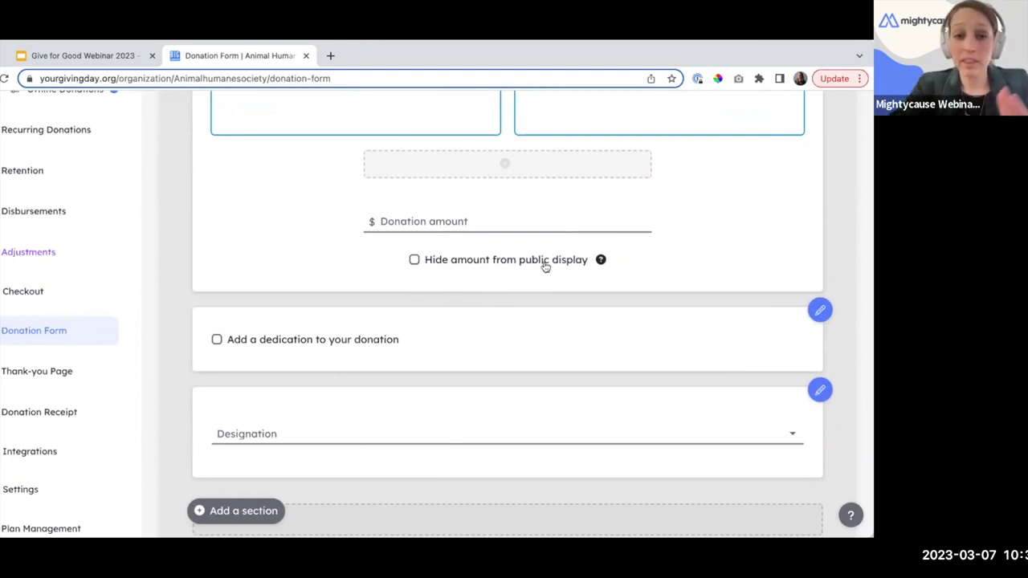
scroll(539, 266, down, 3)
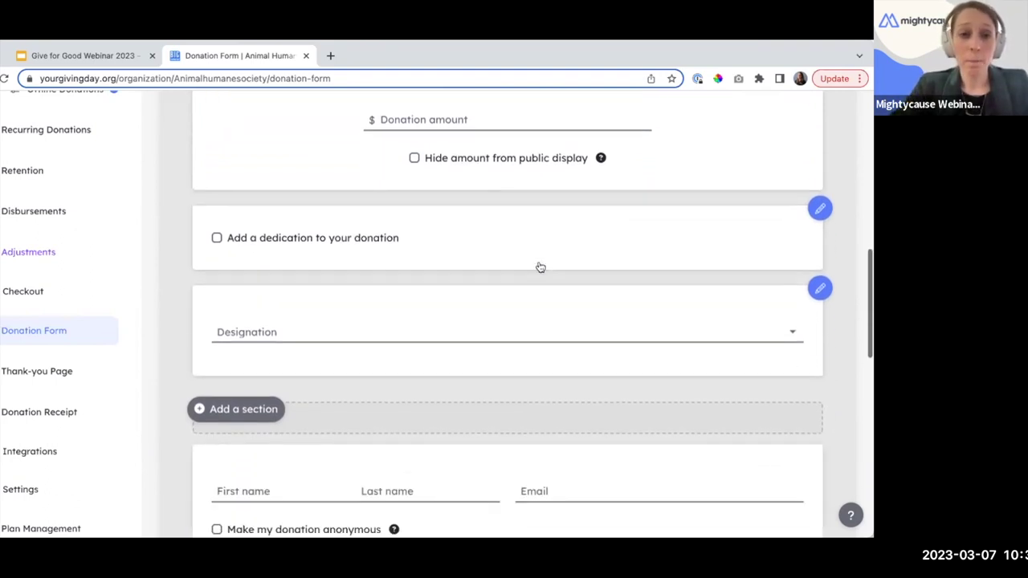
Show the editing option for the dedication section and review the designation section below it.
click(820, 208)
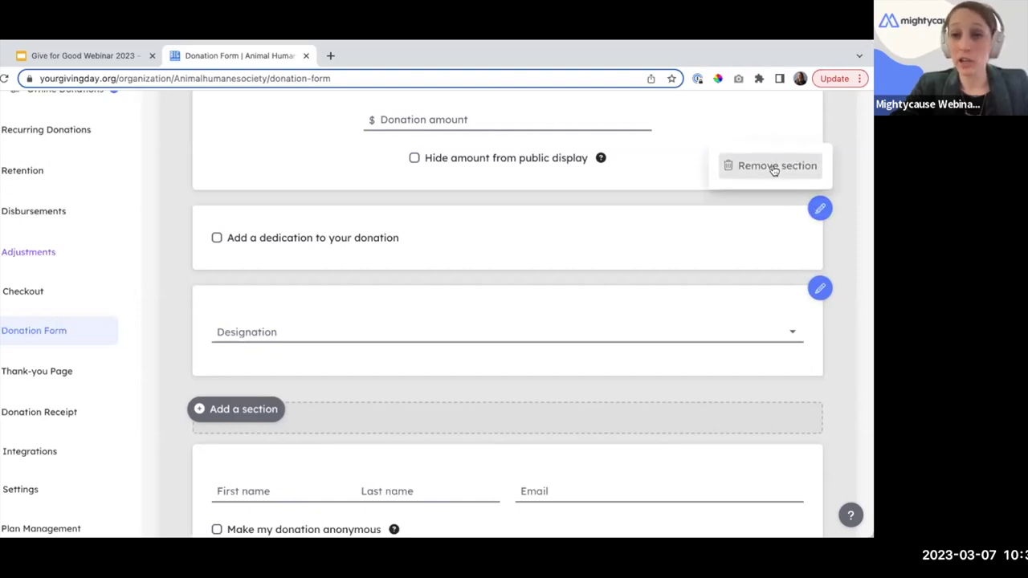
scroll(842, 273, down, 2)
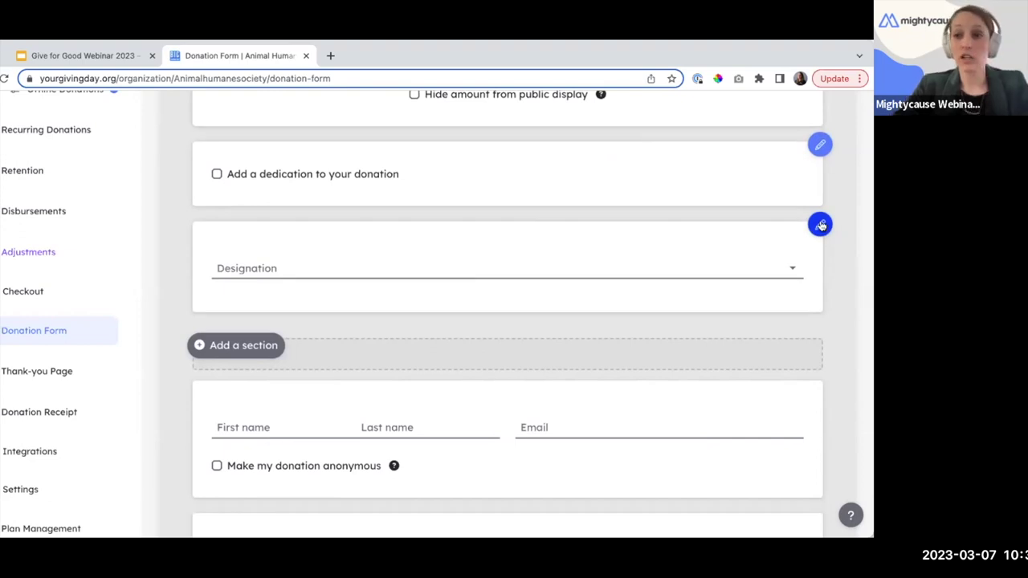
scroll(851, 254, down, 1)
scroll(849, 254, down, 1)
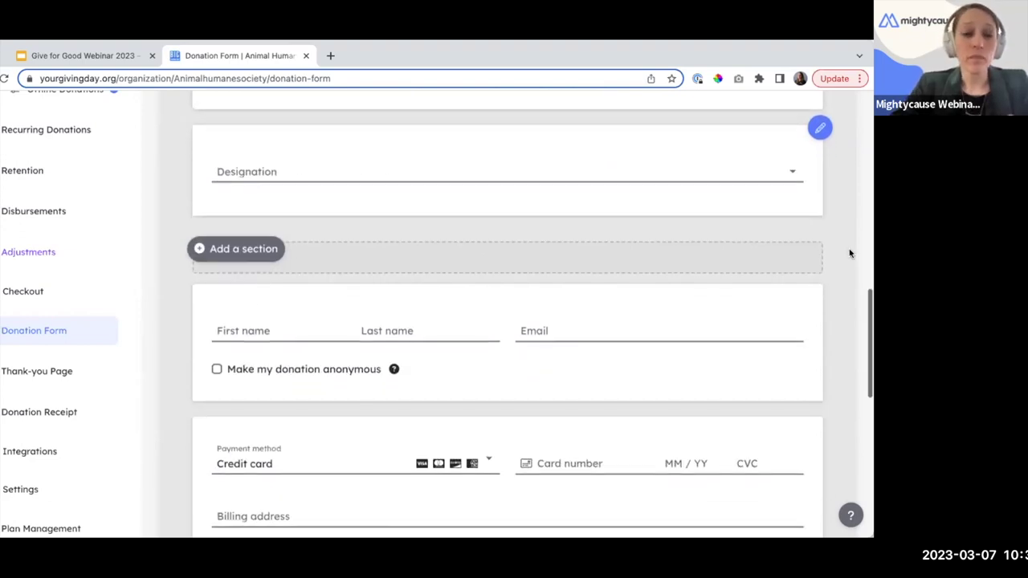
scroll(358, 298, down, 1)
scroll(358, 303, up, 1)
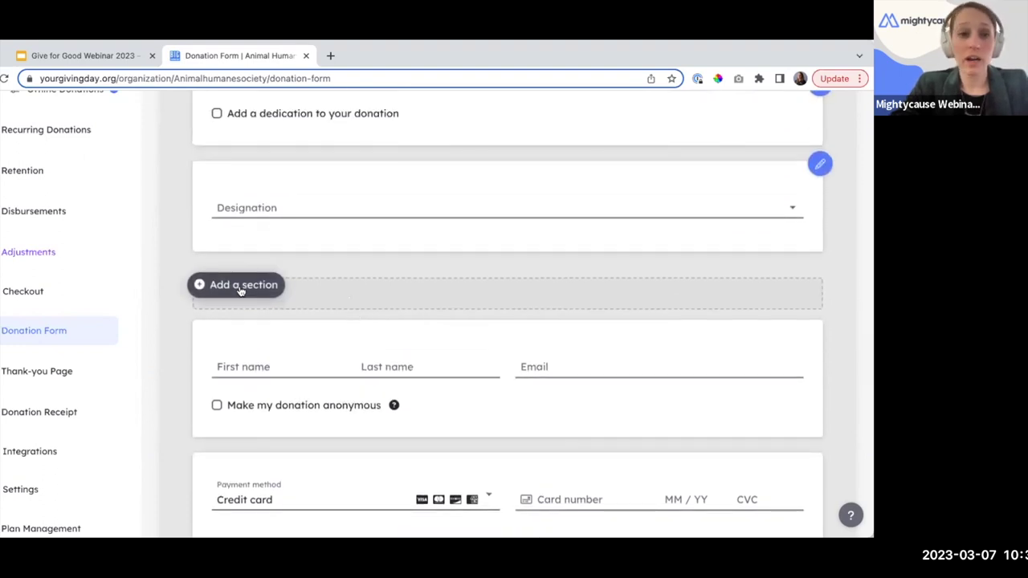
Open a new custom form section, review its question, reference label and answer type fields, and close it without saving.
click(248, 288)
scroll(381, 265, down, 1)
scroll(374, 330, up, 2)
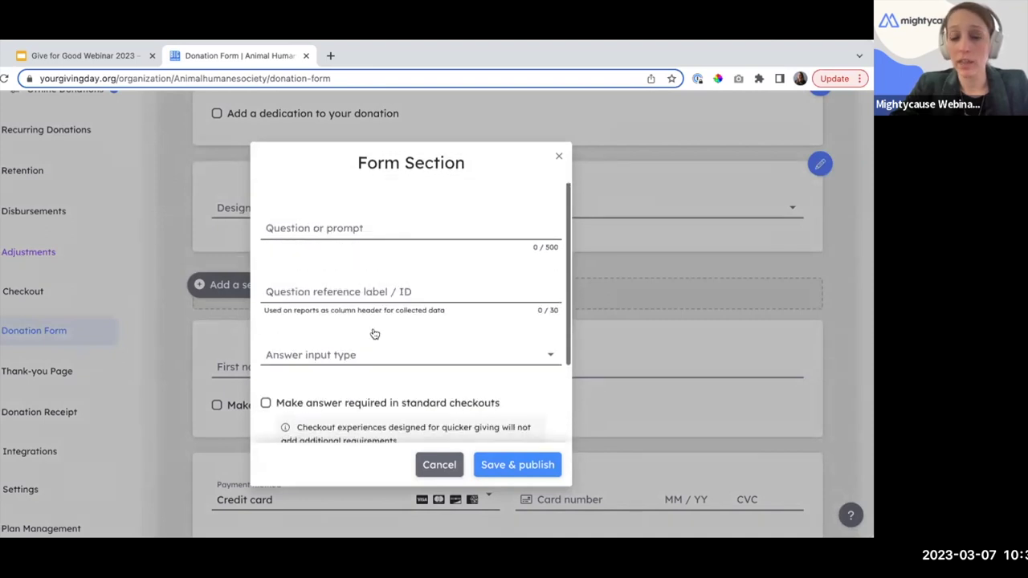
click(560, 157)
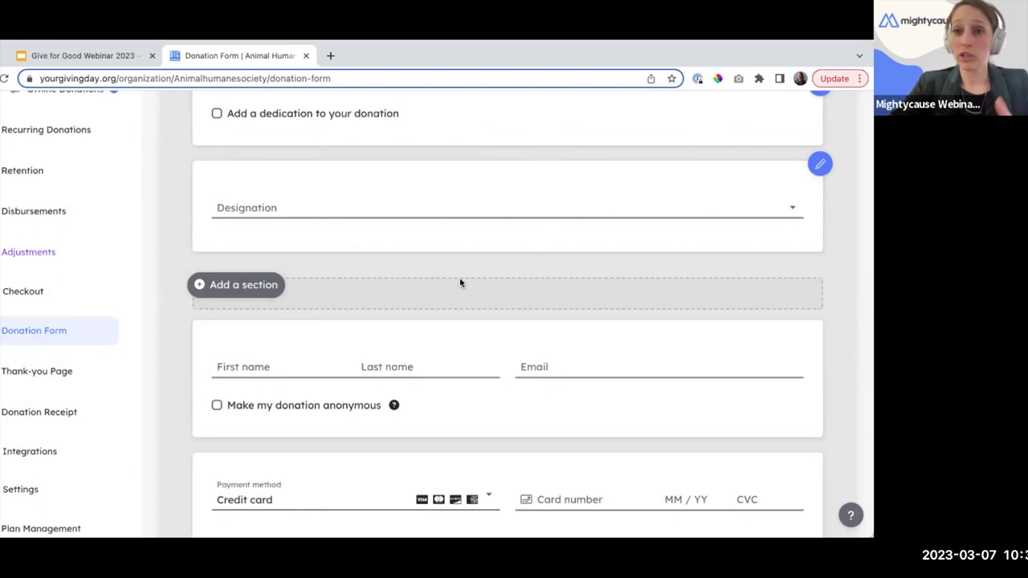
Review the form's donor name, email, anonymity, payment method and billing address fields, and return to the form's heading.
scroll(461, 283, down, 4)
scroll(460, 282, up, 2)
scroll(463, 220, up, 1)
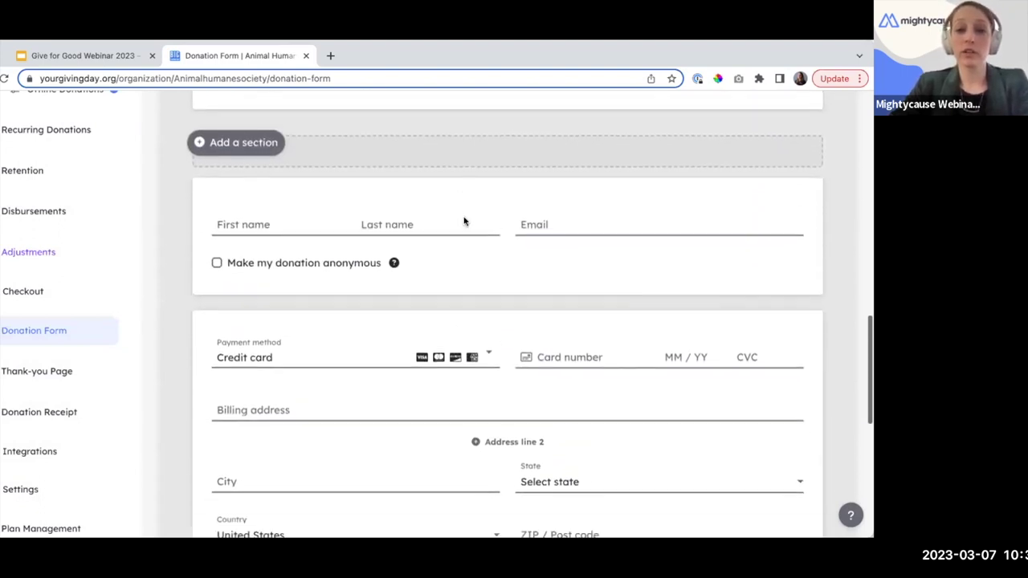
scroll(463, 220, down, 2)
scroll(464, 220, up, 1)
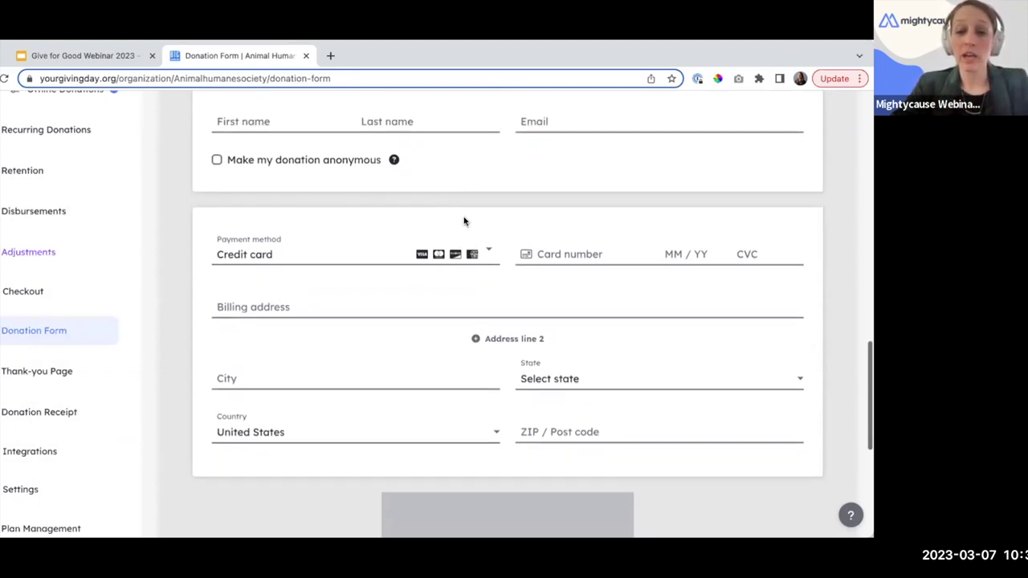
scroll(463, 220, up, 5)
scroll(463, 220, up, 5)
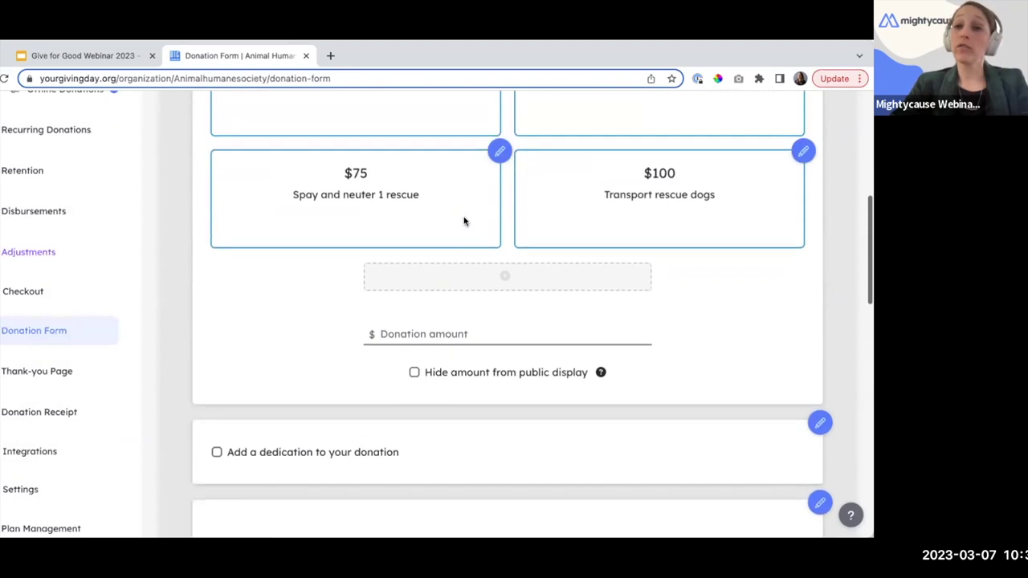
scroll(465, 221, up, 1)
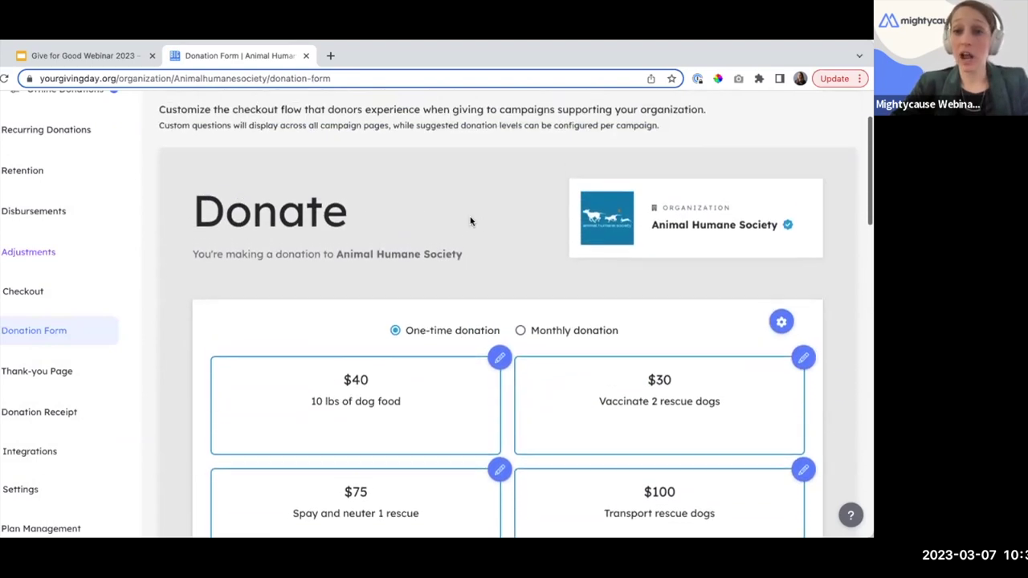
scroll(486, 226, up, 2)
scroll(485, 225, down, 1)
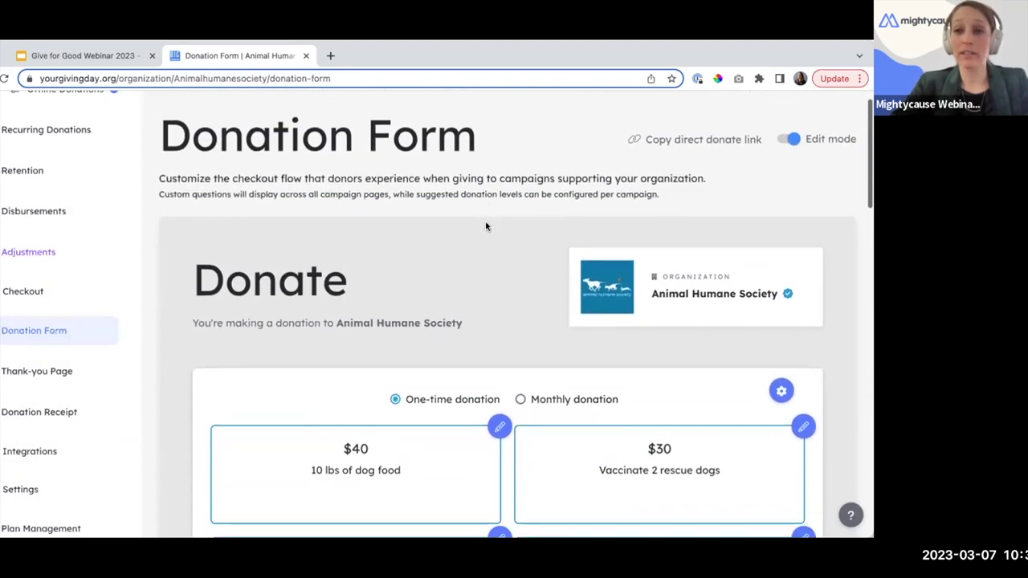
Turn off edit mode again and examine the donor view's donation frequency, suggested levels, amount field and dedication option.
click(787, 139)
scroll(771, 188, down, 2)
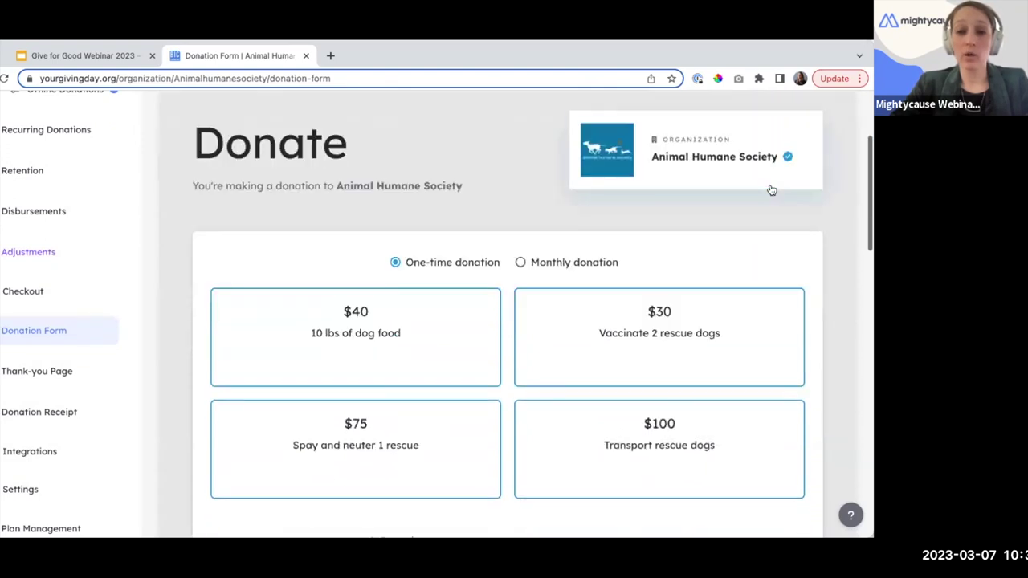
scroll(787, 259, down, 2)
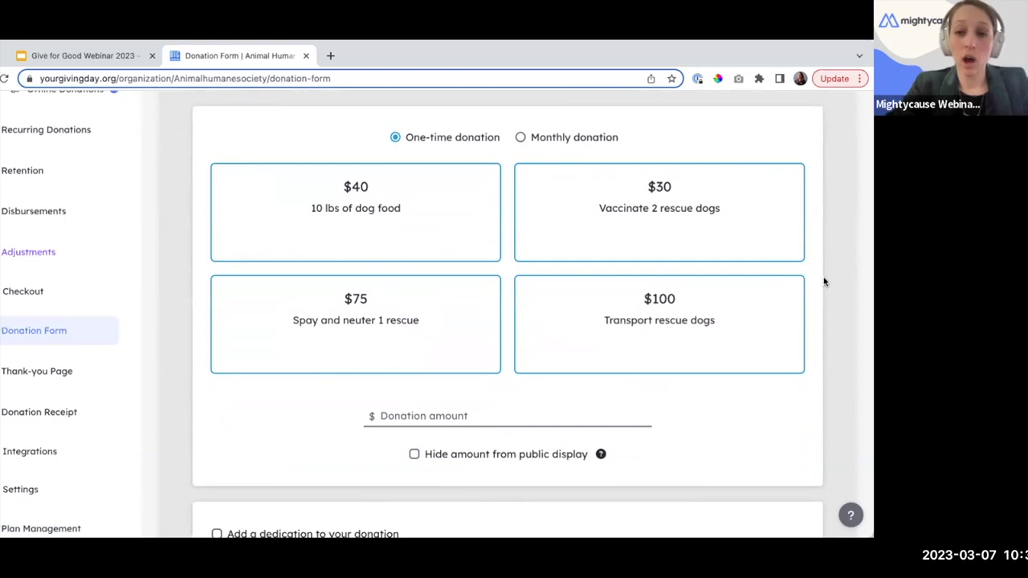
scroll(824, 281, down, 1)
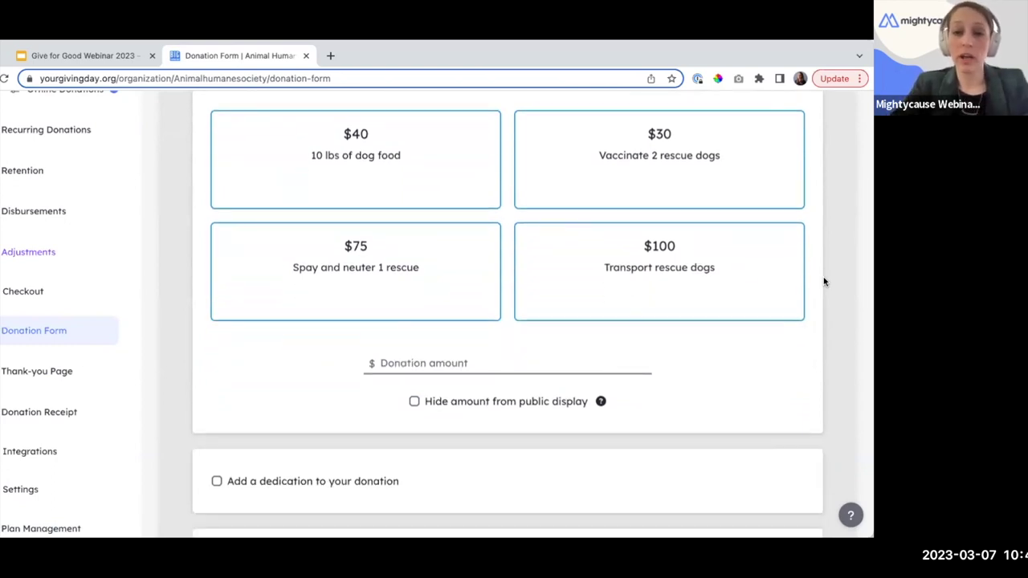
scroll(824, 281, up, 2)
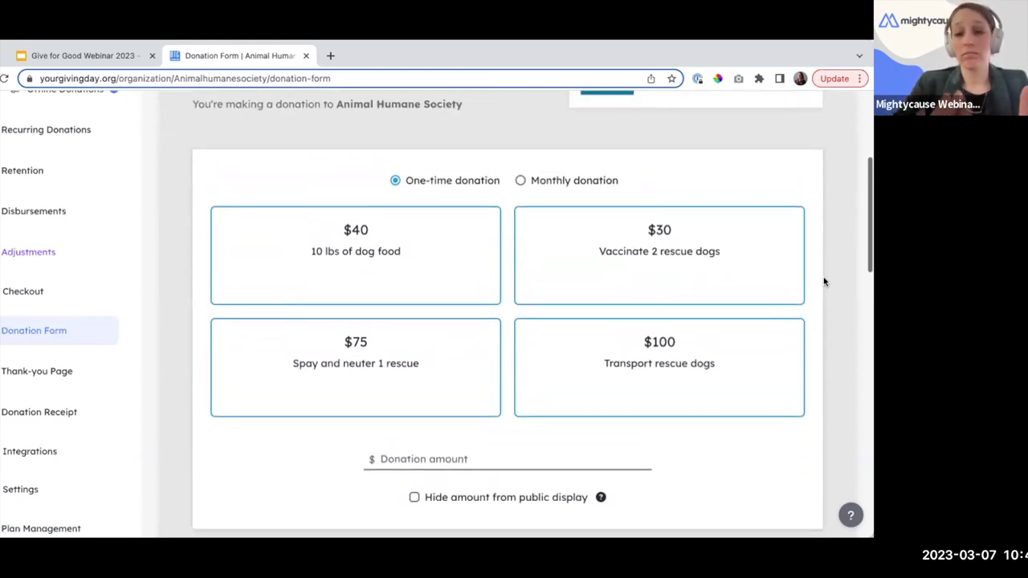
scroll(824, 281, up, 1)
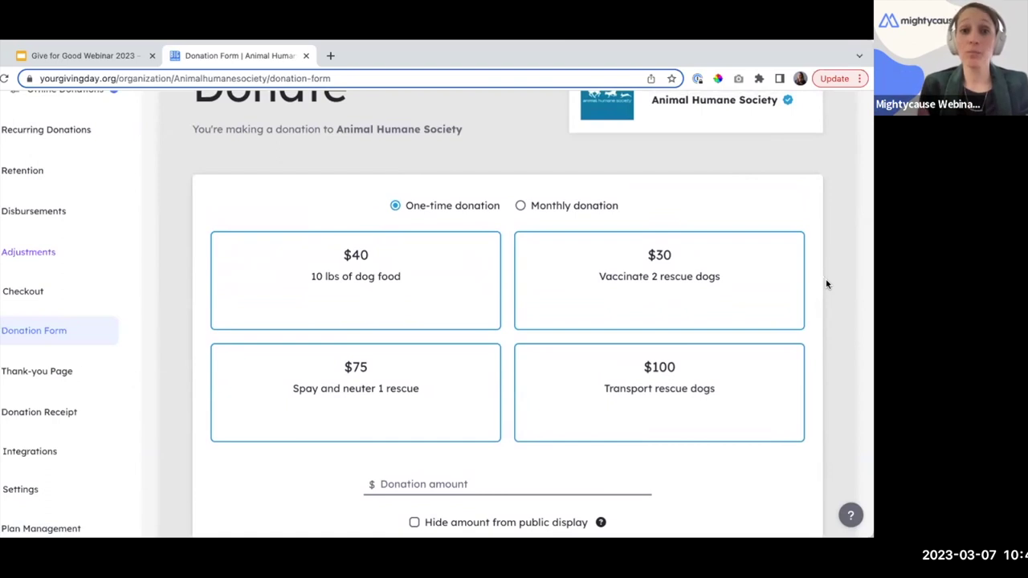
scroll(821, 265, up, 1)
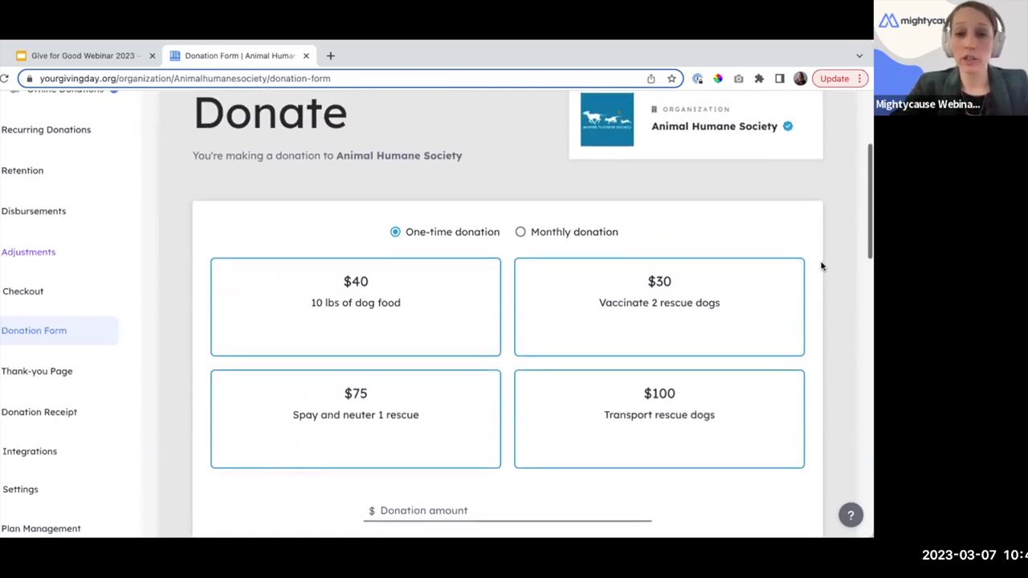
scroll(821, 281, down, 1)
scroll(821, 283, down, 2)
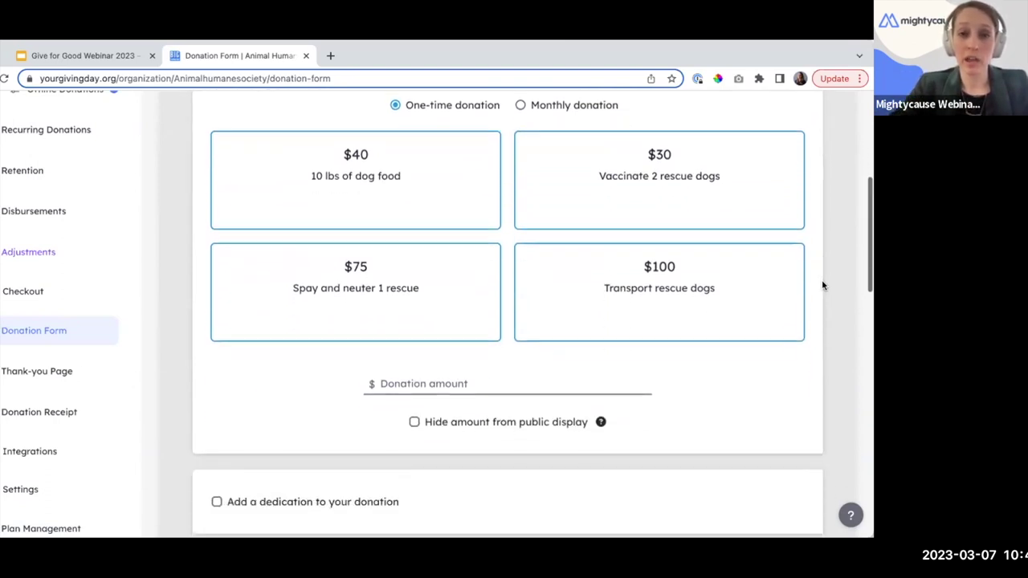
scroll(822, 283, down, 3)
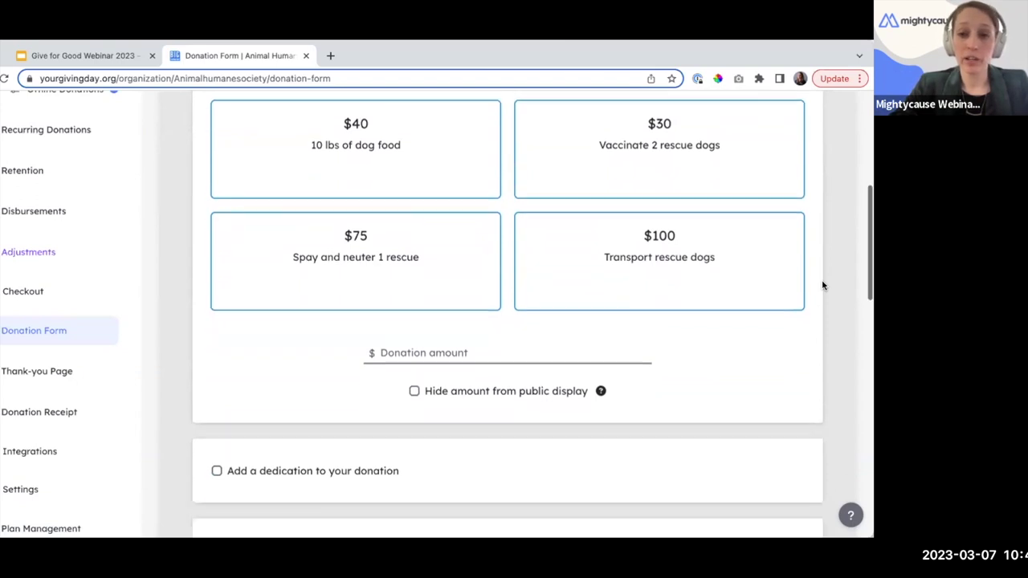
scroll(822, 283, up, 8)
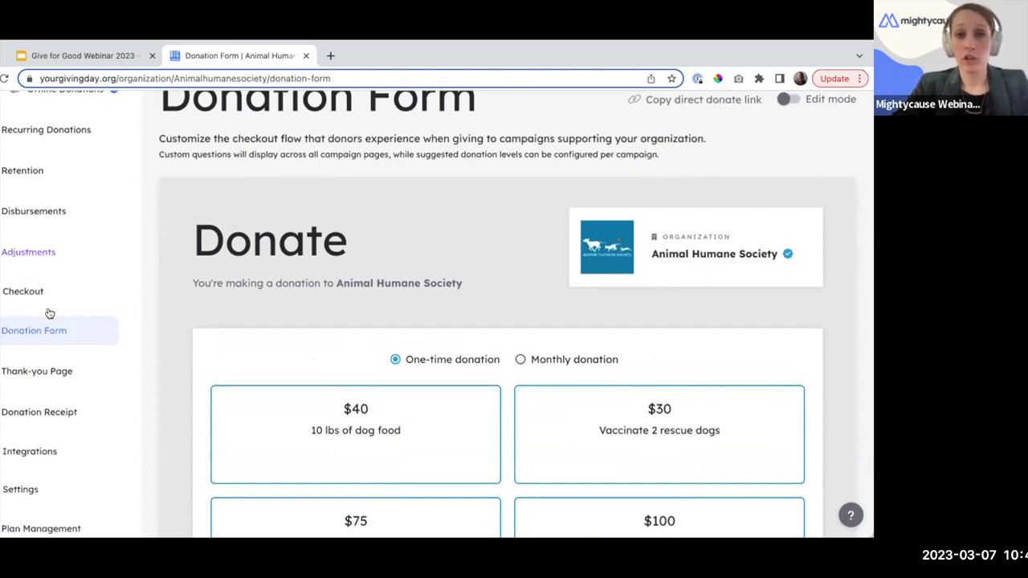
Open the Thank-you Page customization and review its confirmation message and the organization's own message editor.
click(46, 371)
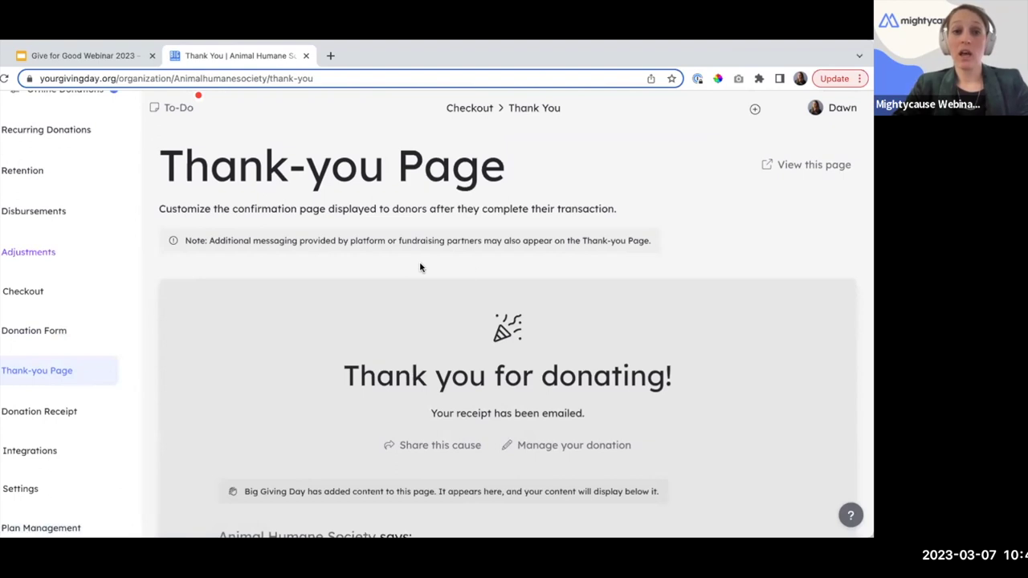
scroll(674, 295, down, 3)
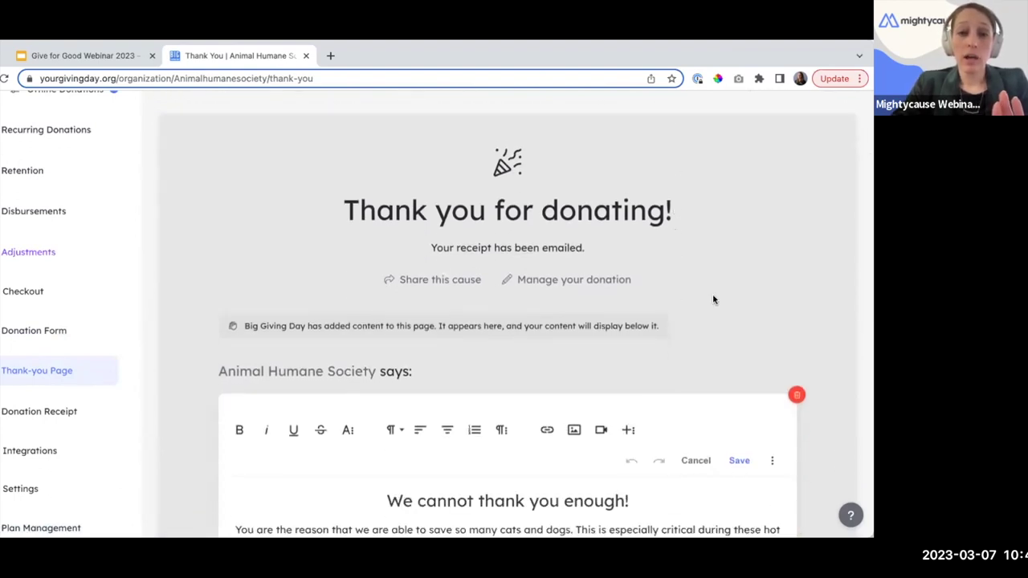
Examine the thank-you message from its heading through the text and embedded video down to the Learn More button.
scroll(712, 296, down, 1)
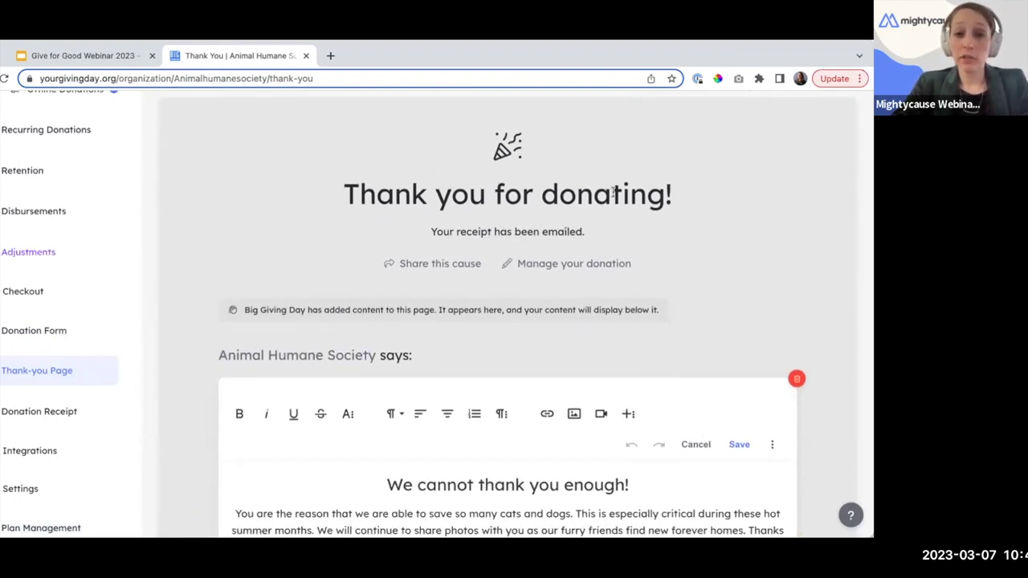
scroll(681, 257, down, 2)
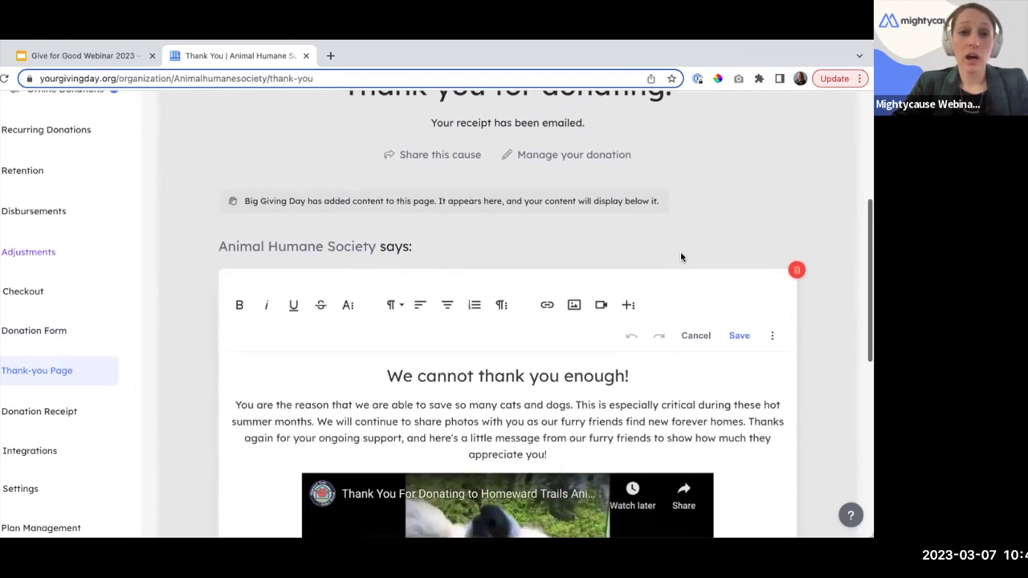
scroll(681, 255, down, 2)
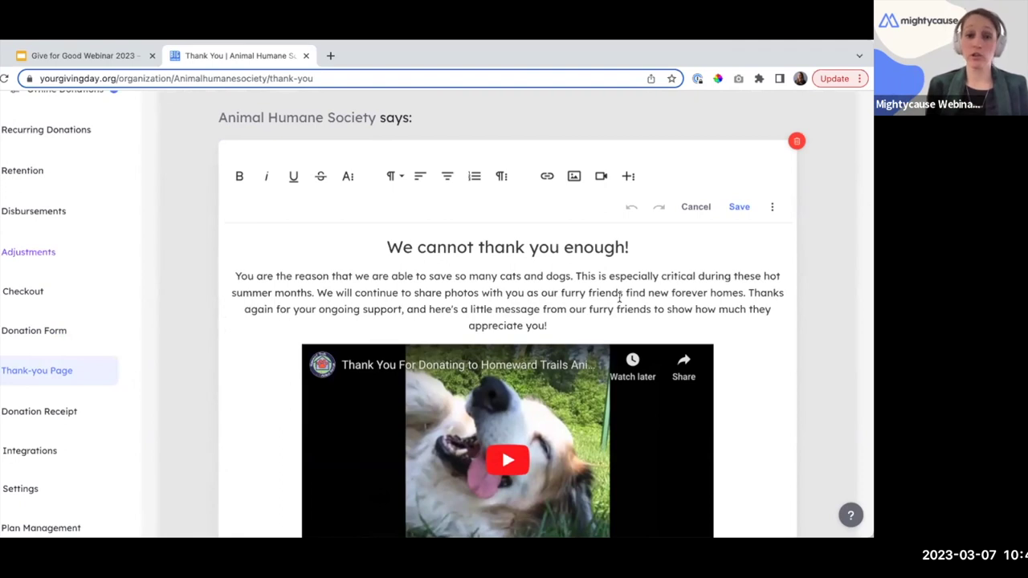
scroll(707, 316, down, 2)
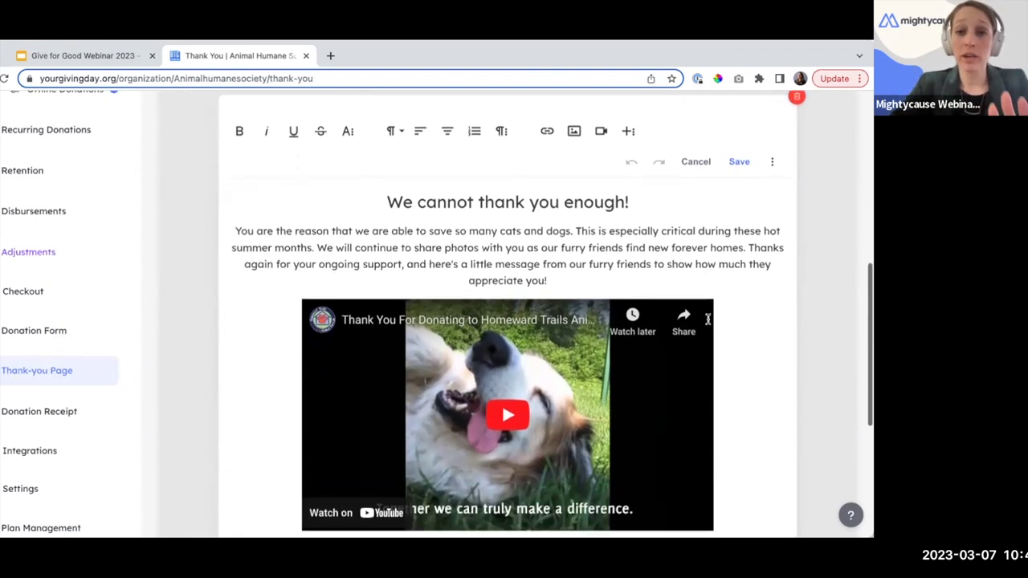
scroll(736, 246, up, 1)
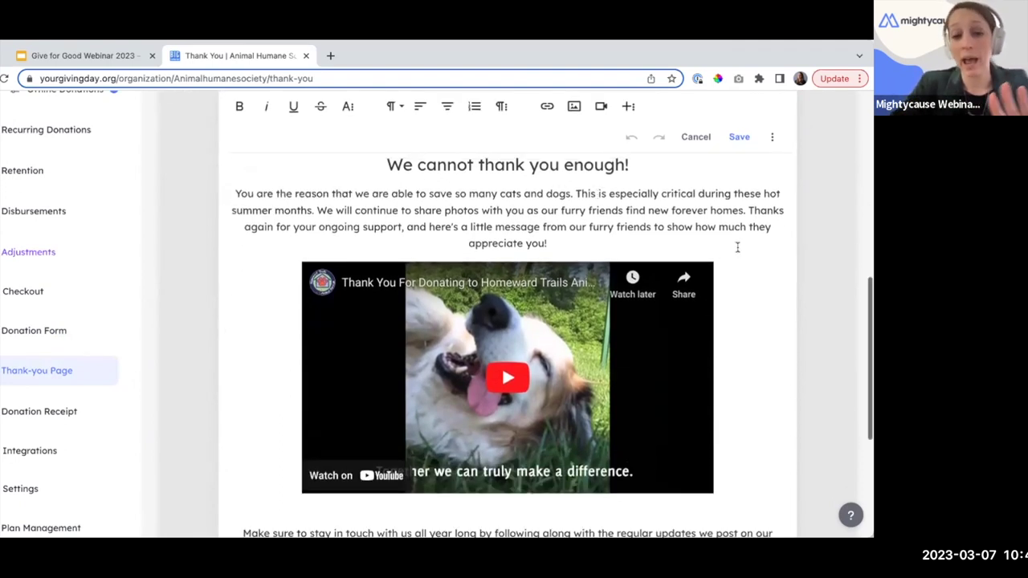
scroll(736, 246, up, 1)
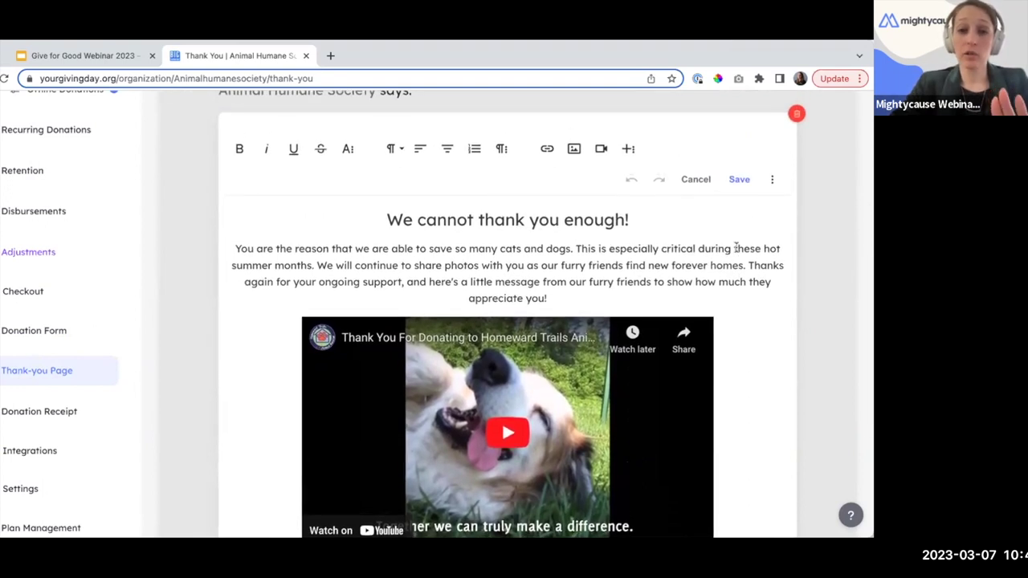
scroll(737, 245, down, 1)
scroll(736, 246, down, 5)
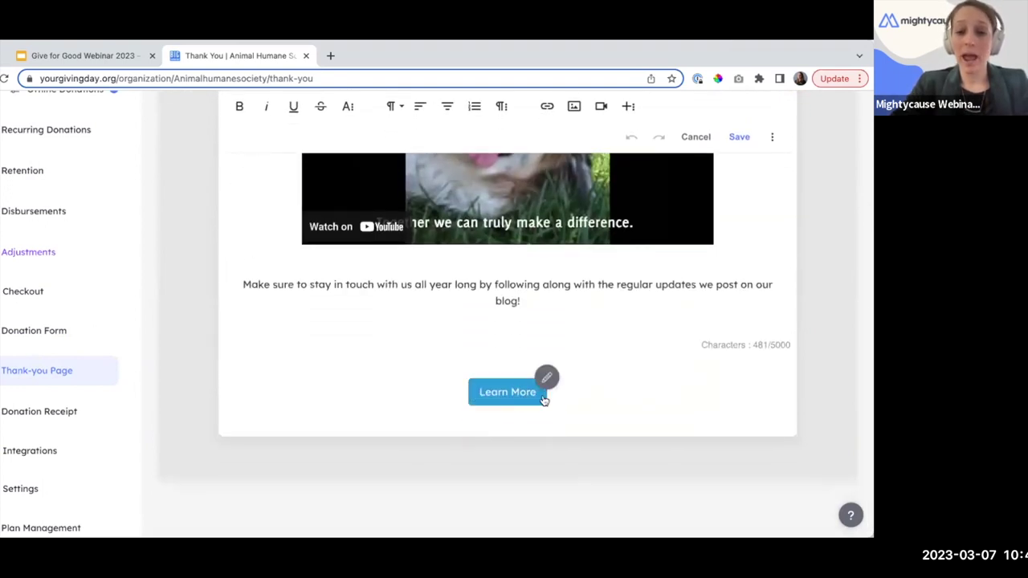
Return to the thank-you message's embedded video and review it with the surrounding text.
scroll(649, 374, up, 5)
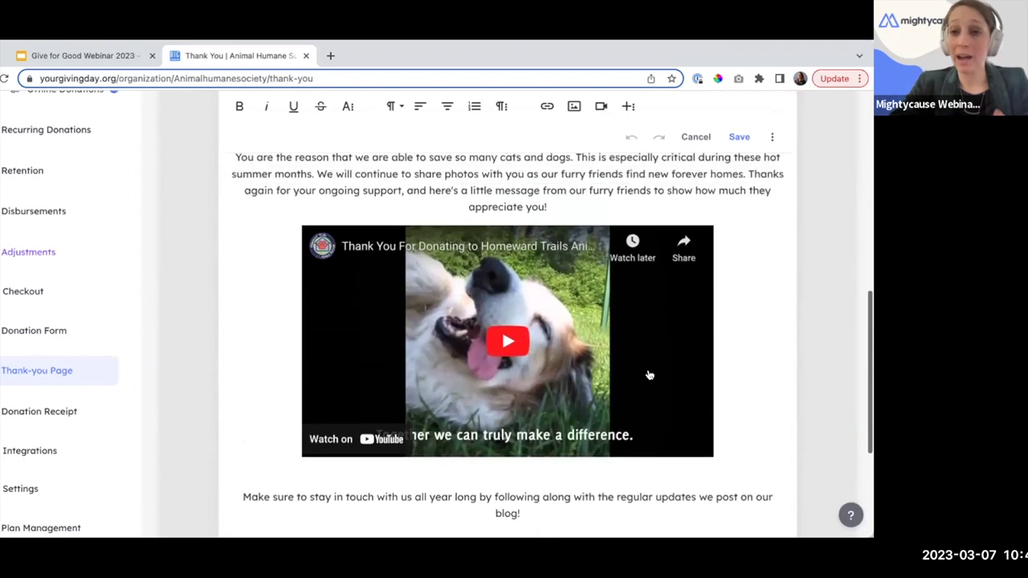
scroll(717, 378, up, 1)
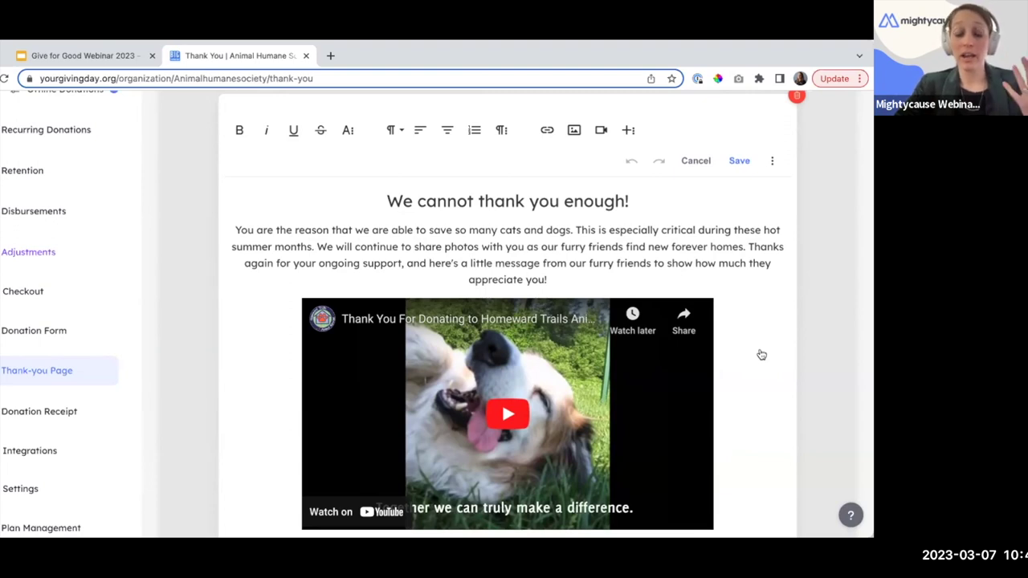
scroll(761, 354, down, 1)
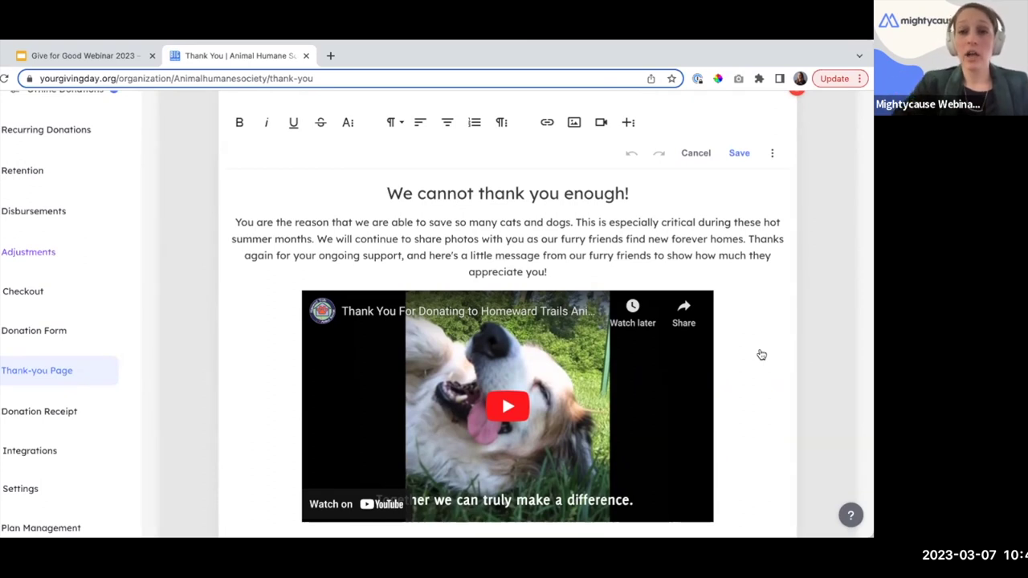
scroll(762, 354, down, 1)
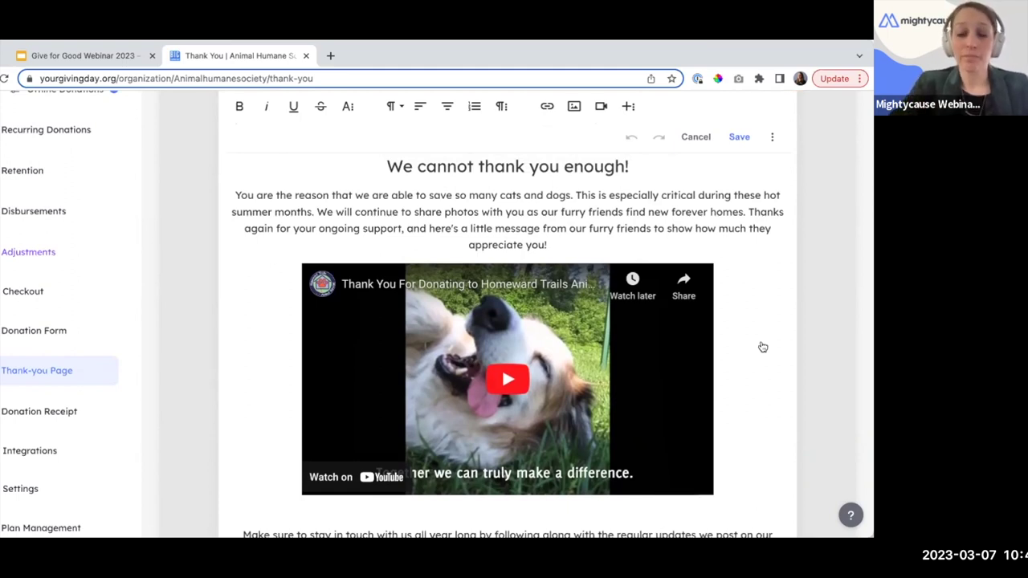
scroll(761, 354, down, 1)
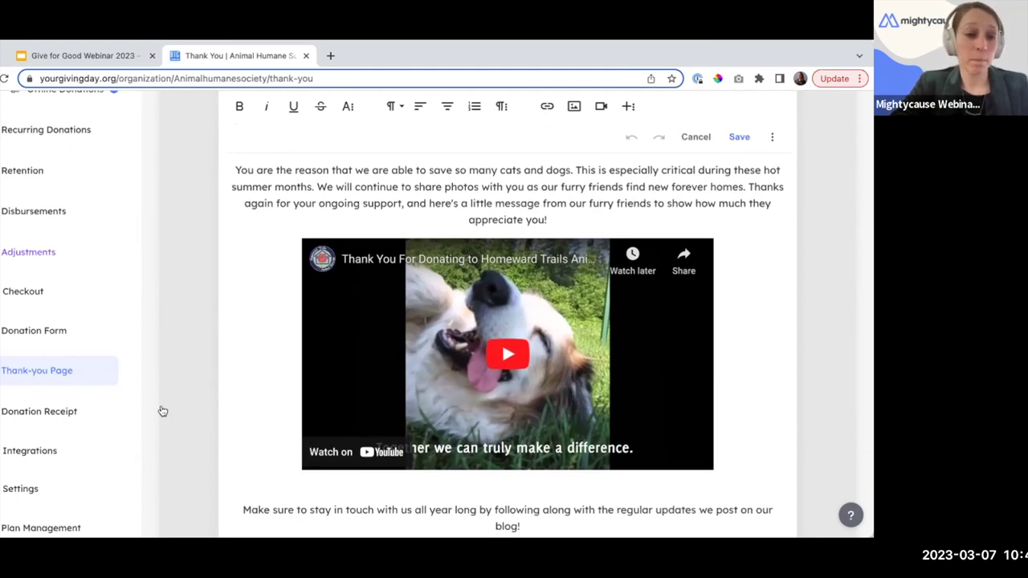
Open the Donation Receipt customization and review its custom message editor and the receipt preview.
click(35, 411)
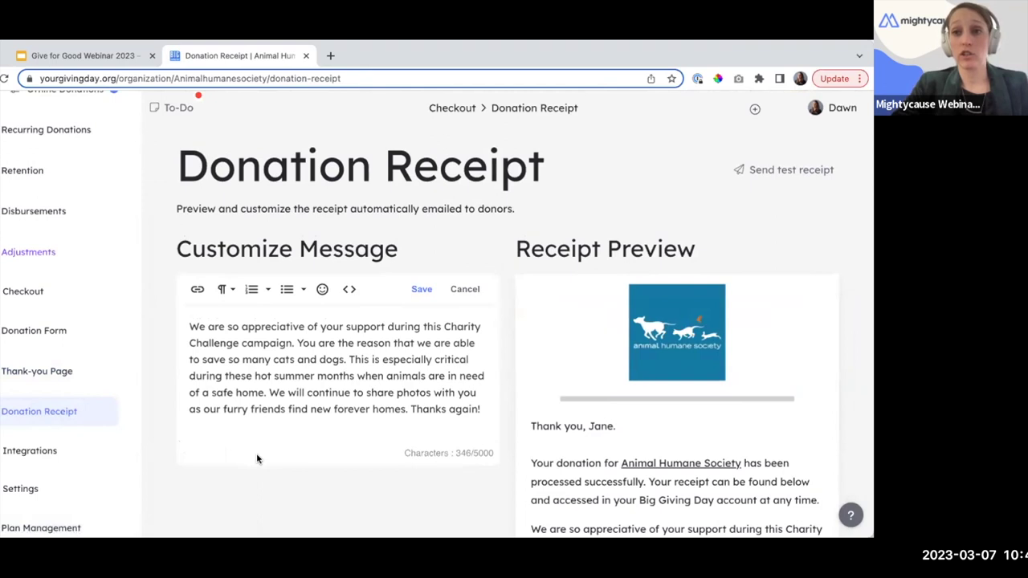
scroll(257, 453, down, 1)
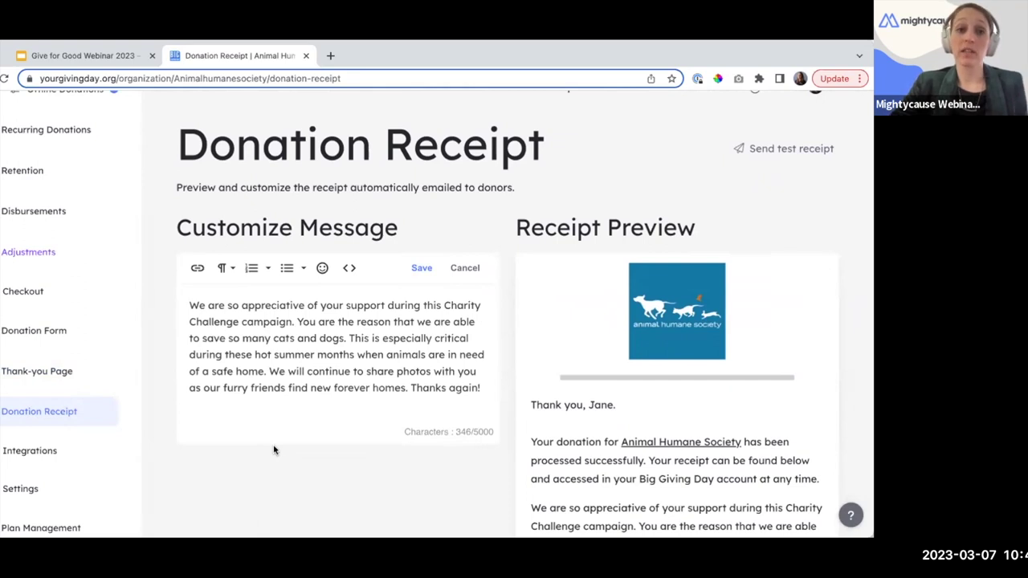
scroll(280, 448, down, 1)
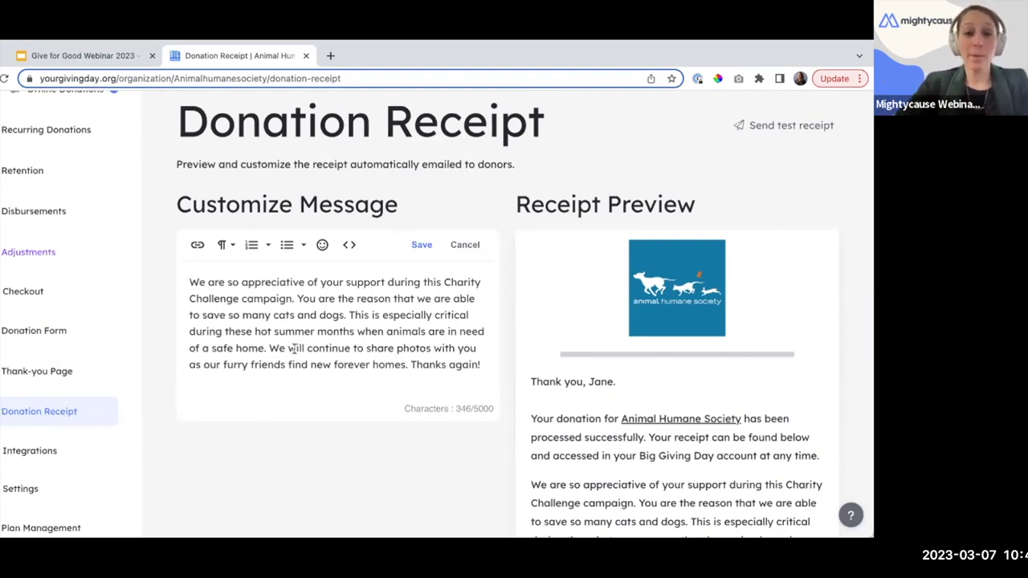
scroll(271, 374, down, 2)
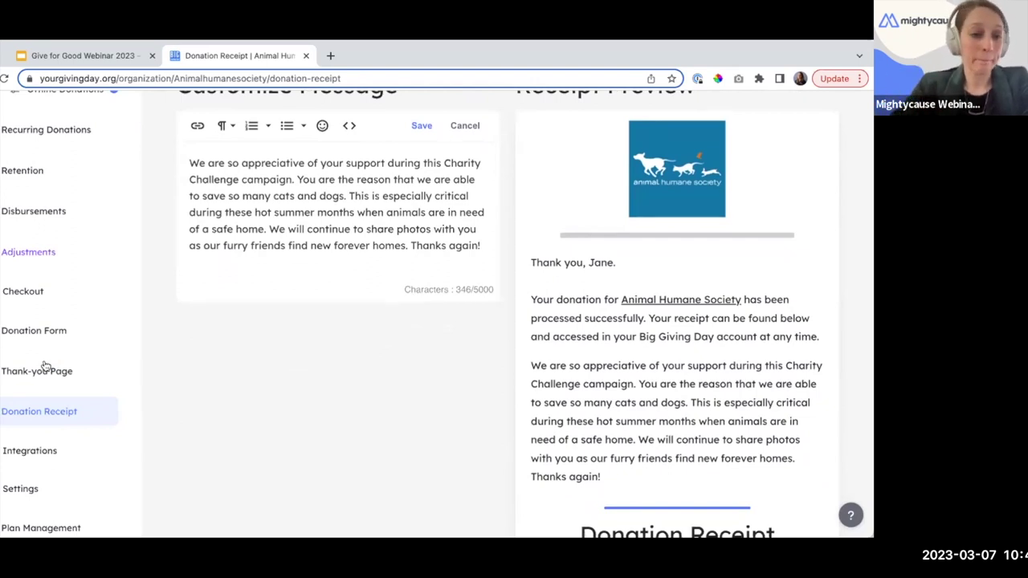
Open the organization's General Settings and highlight the URL Customization heading to examine the custom URL option.
scroll(46, 367, down, 2)
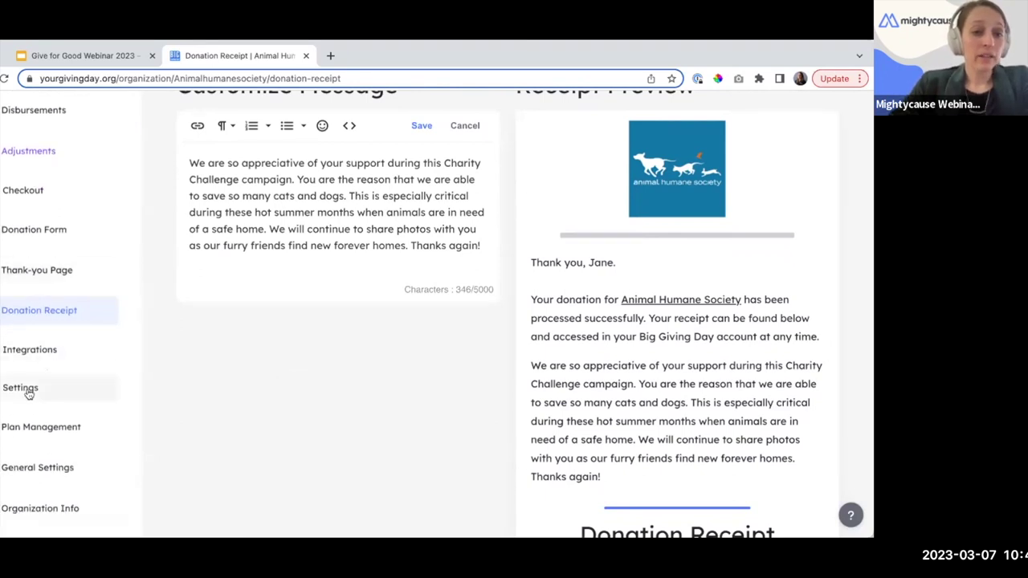
click(20, 388)
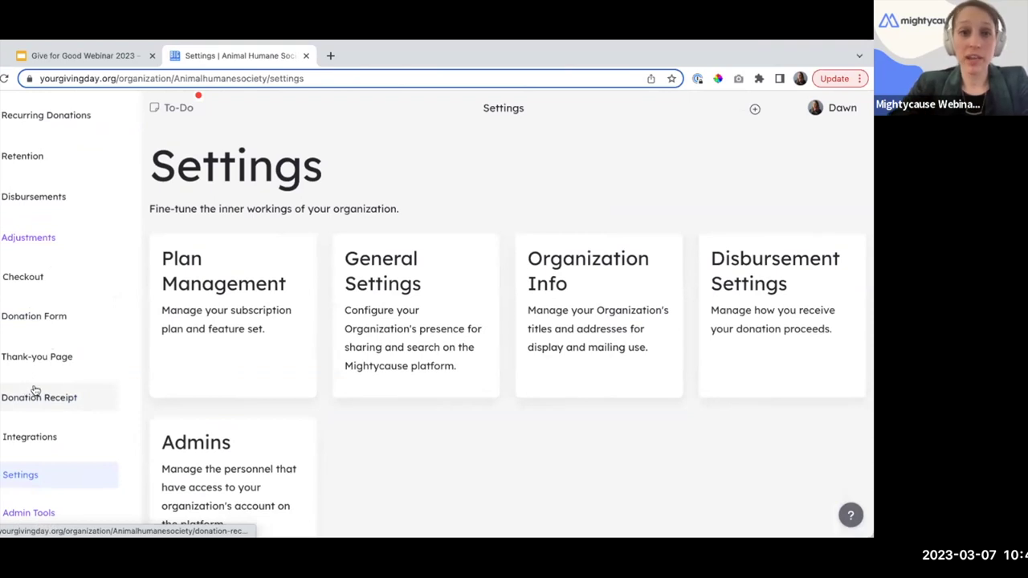
scroll(431, 455, down, 1)
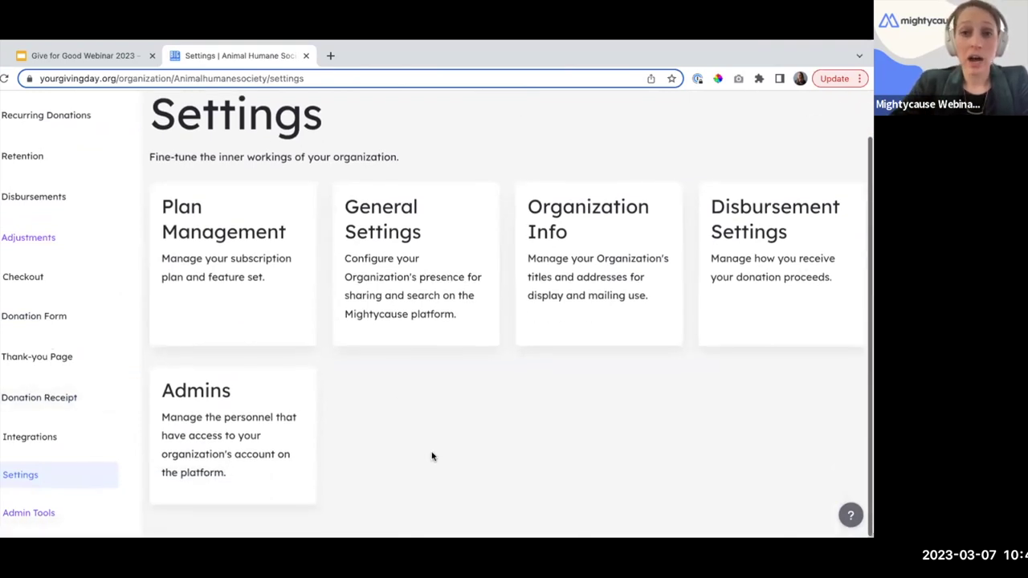
click(376, 293)
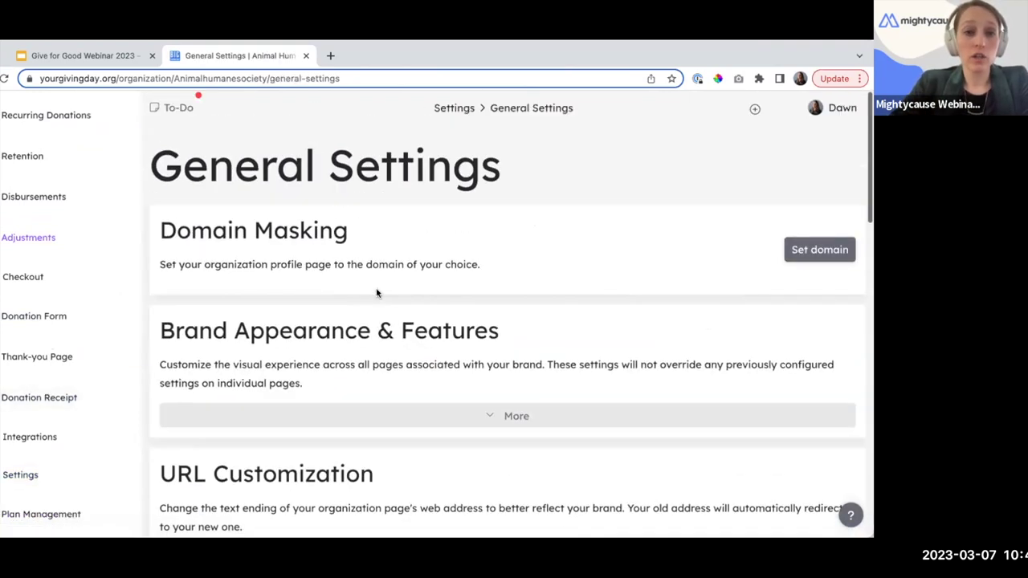
scroll(441, 259, down, 2)
scroll(441, 258, down, 2)
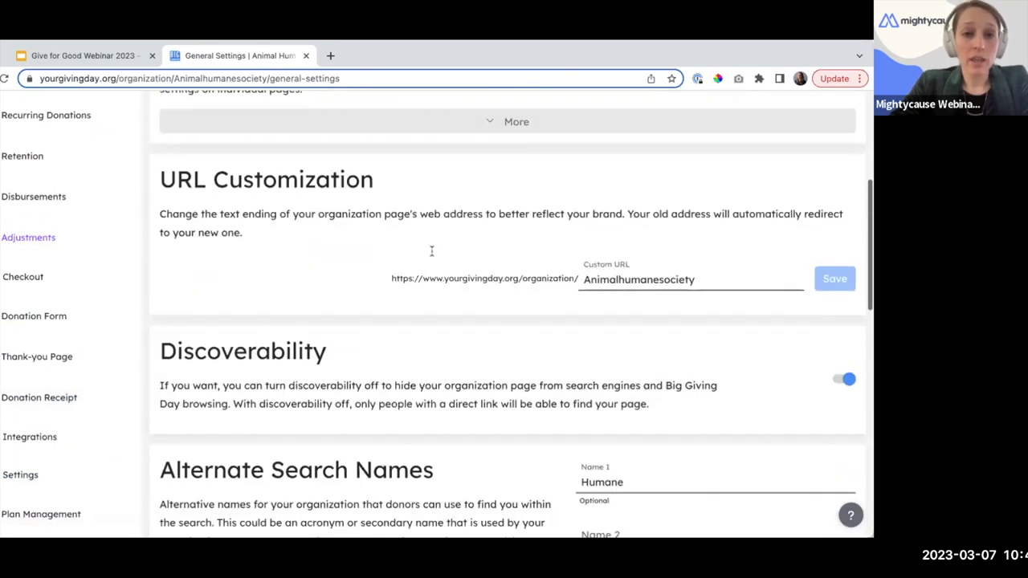
drag(376, 180, 152, 183)
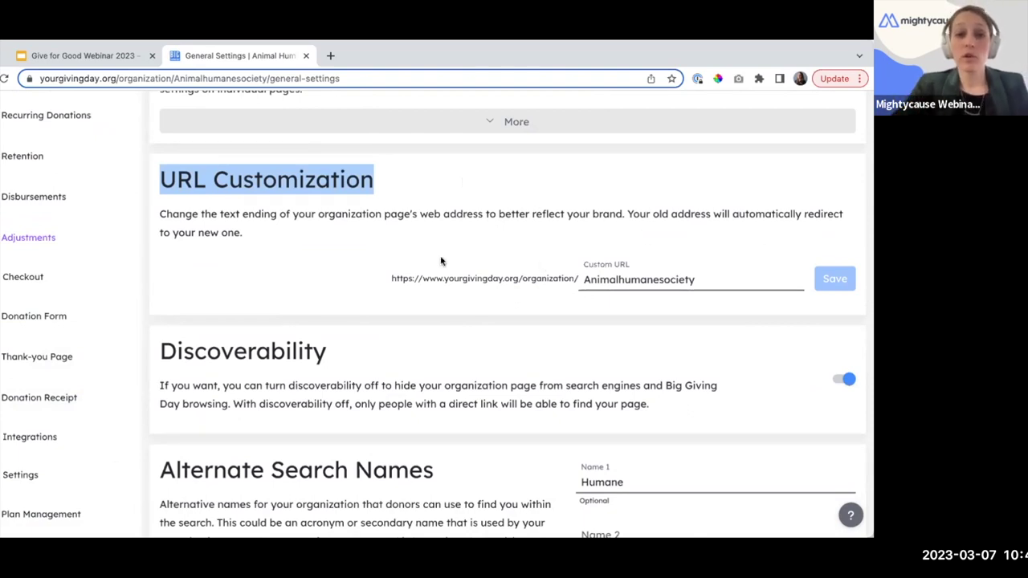
Examine the Discoverability setting and the two optional name fields under Alternate Search Names.
scroll(40, 447, down, 3)
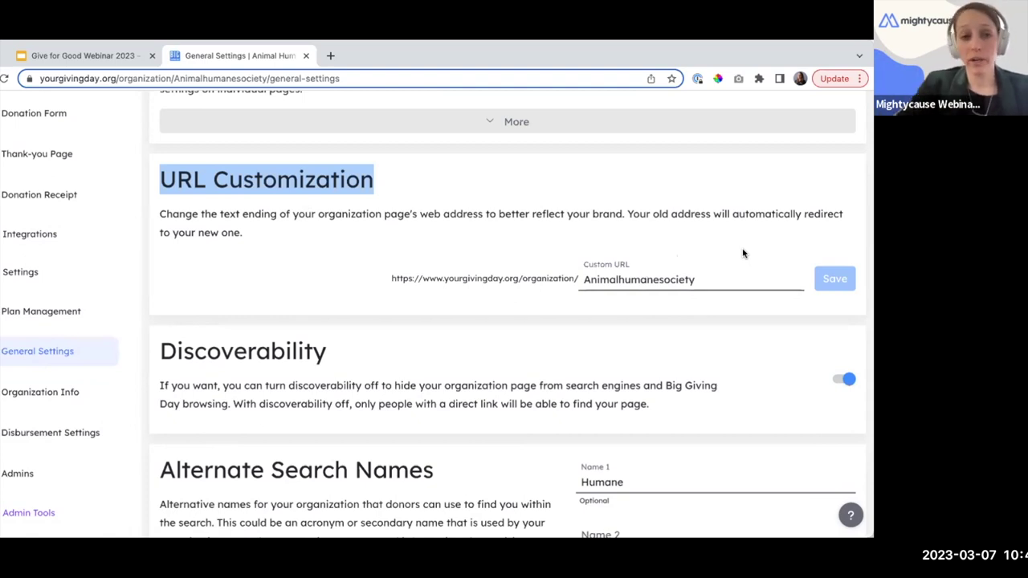
scroll(746, 277, down, 3)
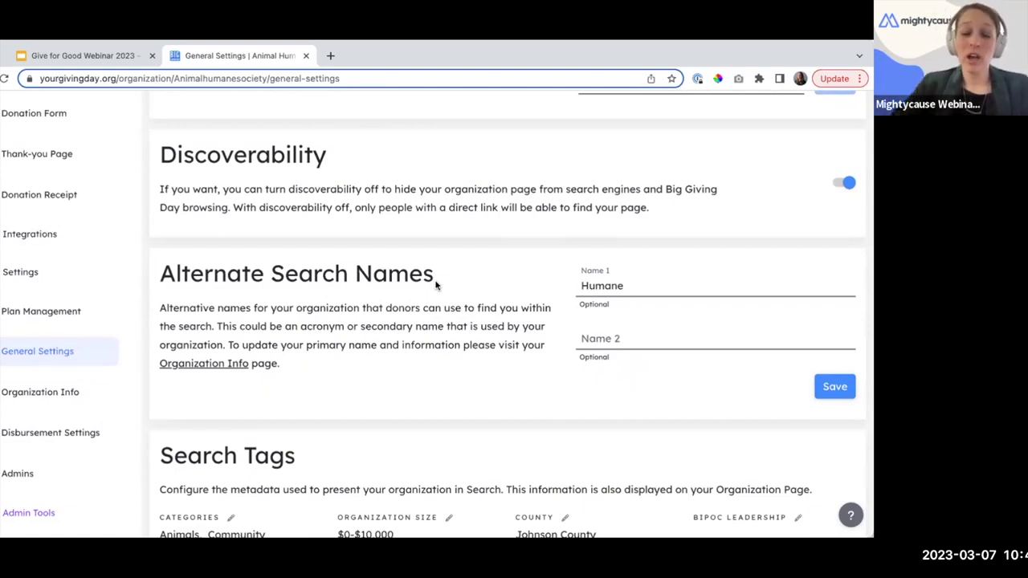
click(649, 343)
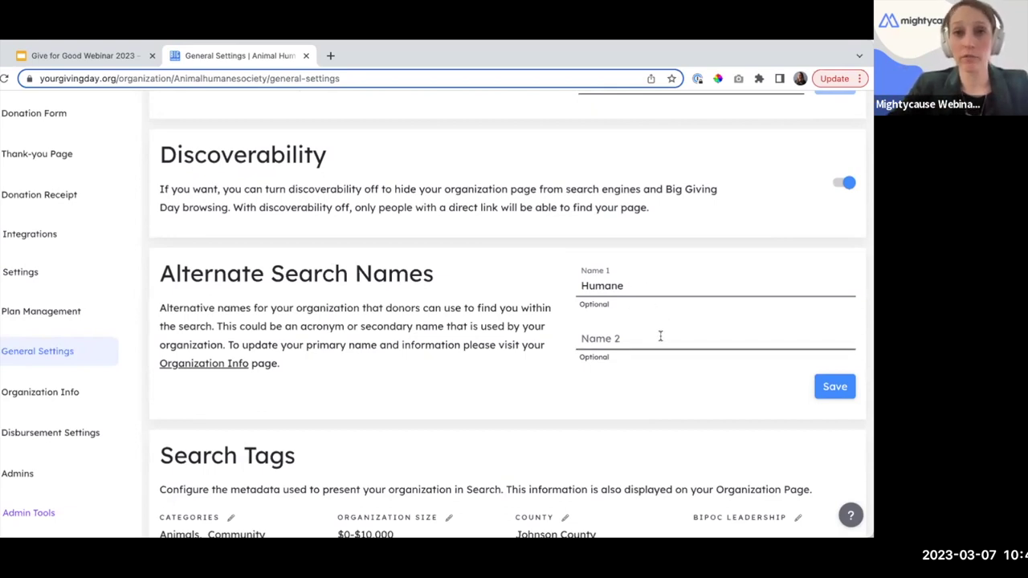
Review the Search Tags categories and the Social Sharing card's image, title, description, Twitter account and hashtag fields.
scroll(663, 331, down, 1)
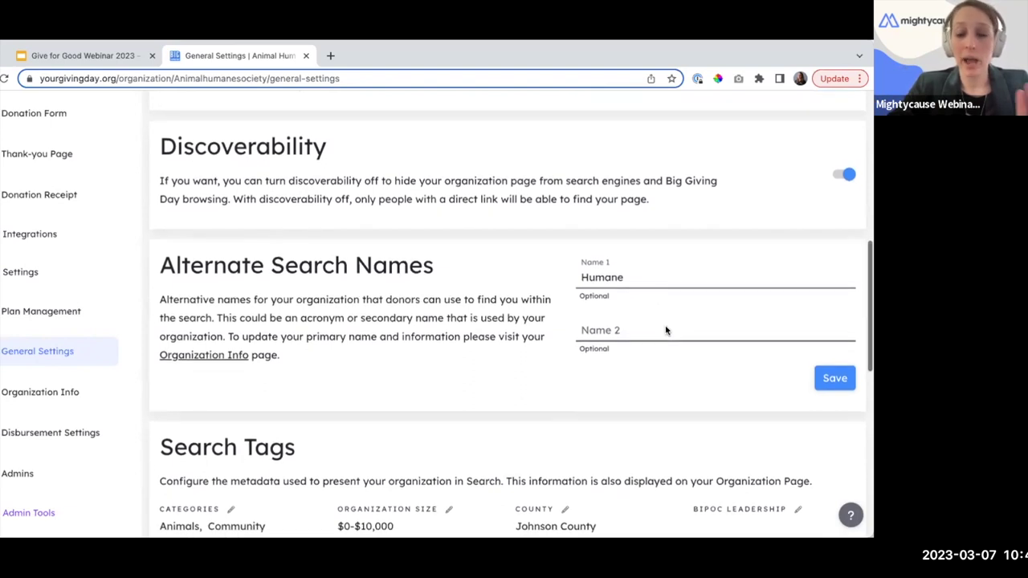
scroll(665, 326, down, 2)
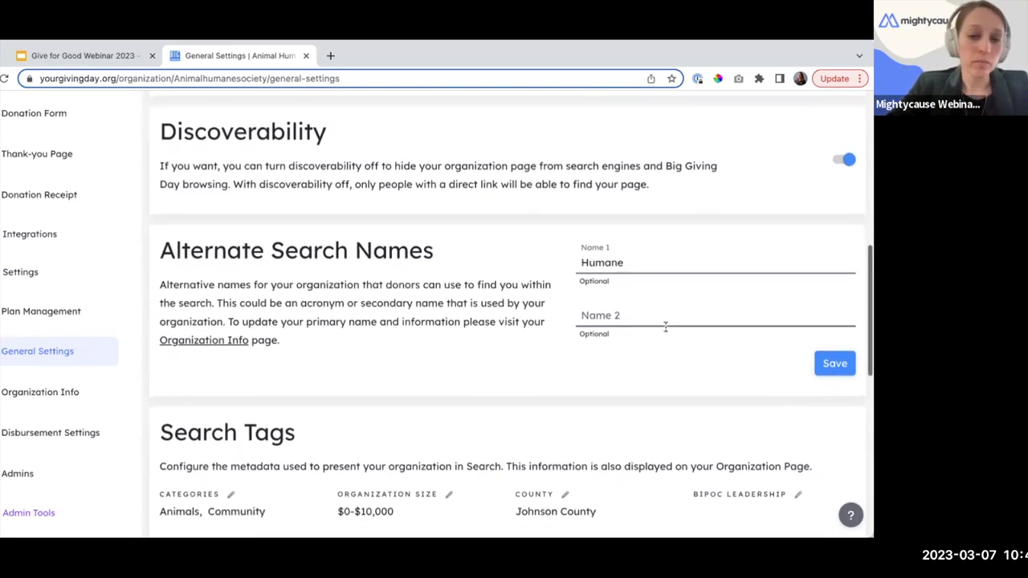
scroll(665, 326, down, 5)
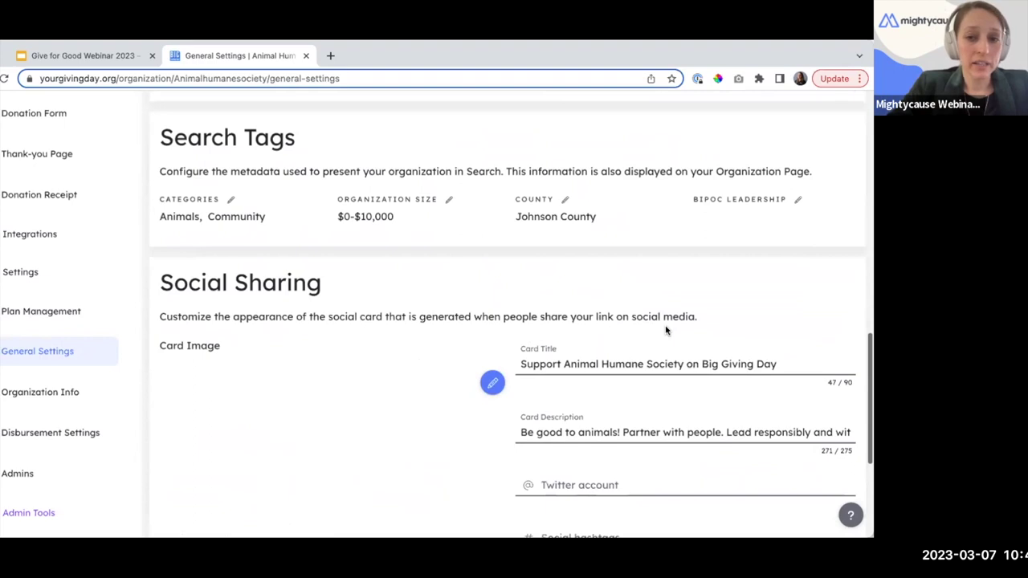
scroll(665, 329, down, 2)
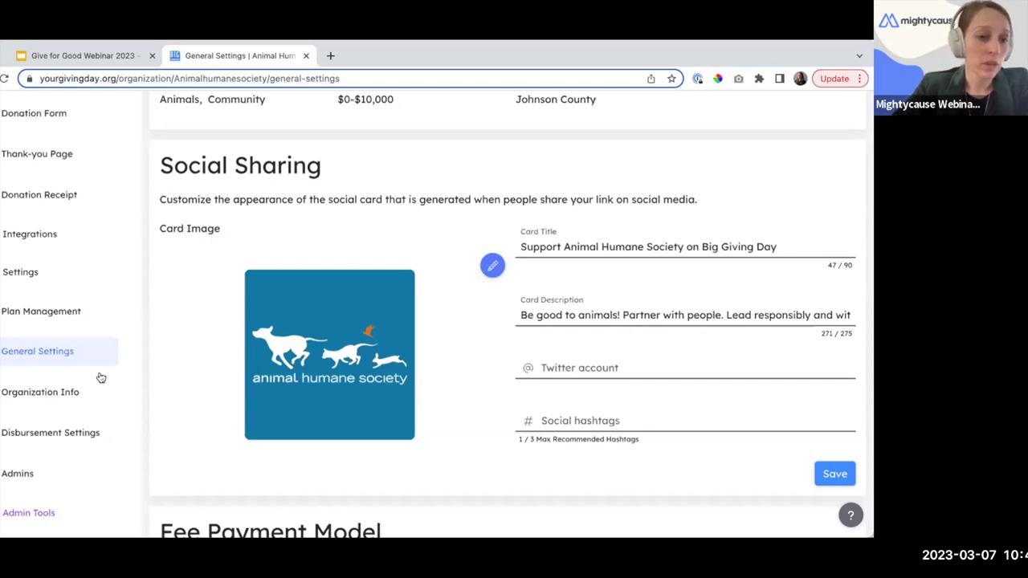
Open the Admins list, view the action options for the first admin, and close them without choosing any.
click(18, 474)
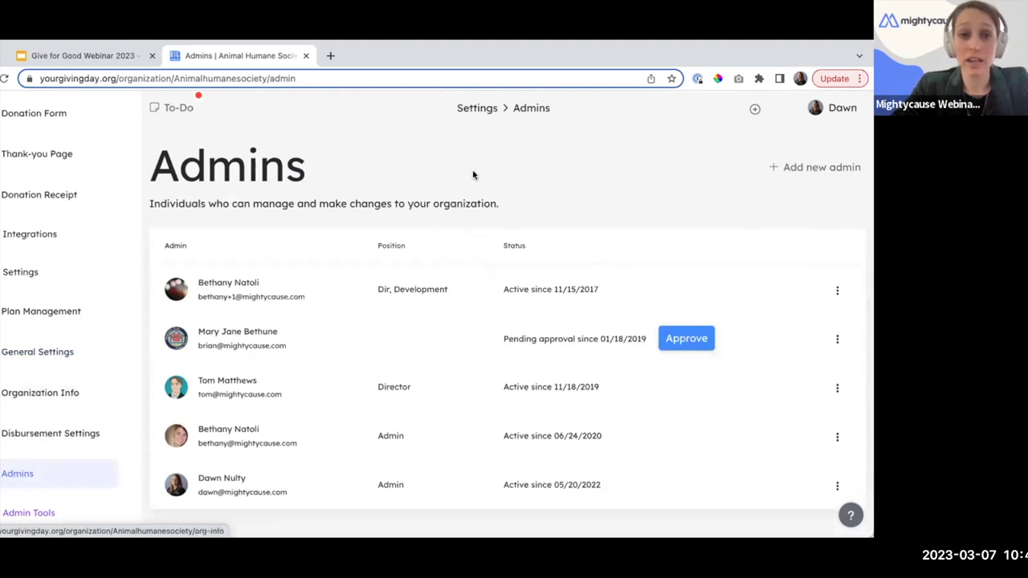
scroll(540, 183, down, 1)
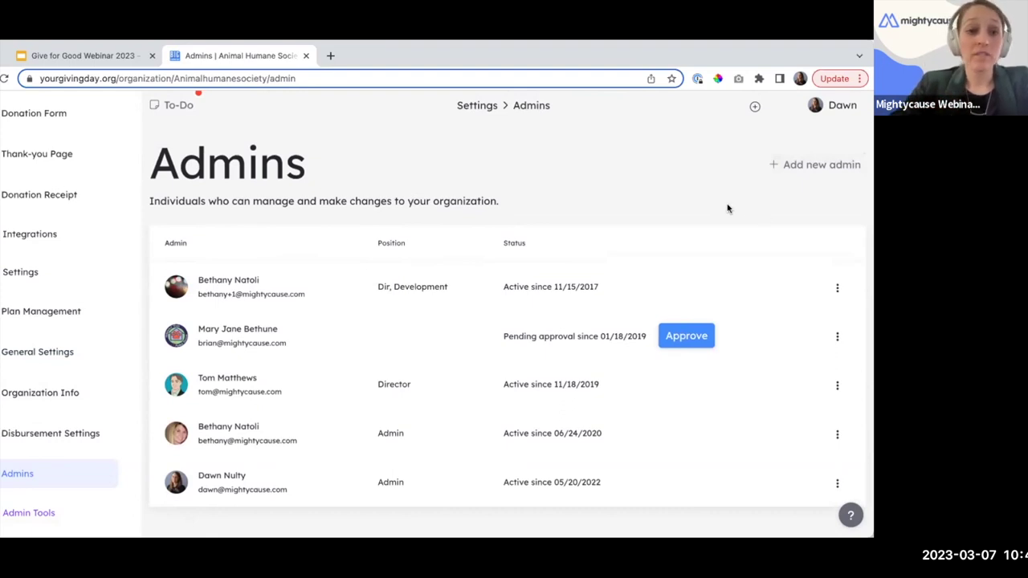
scroll(727, 209, down, 1)
click(836, 276)
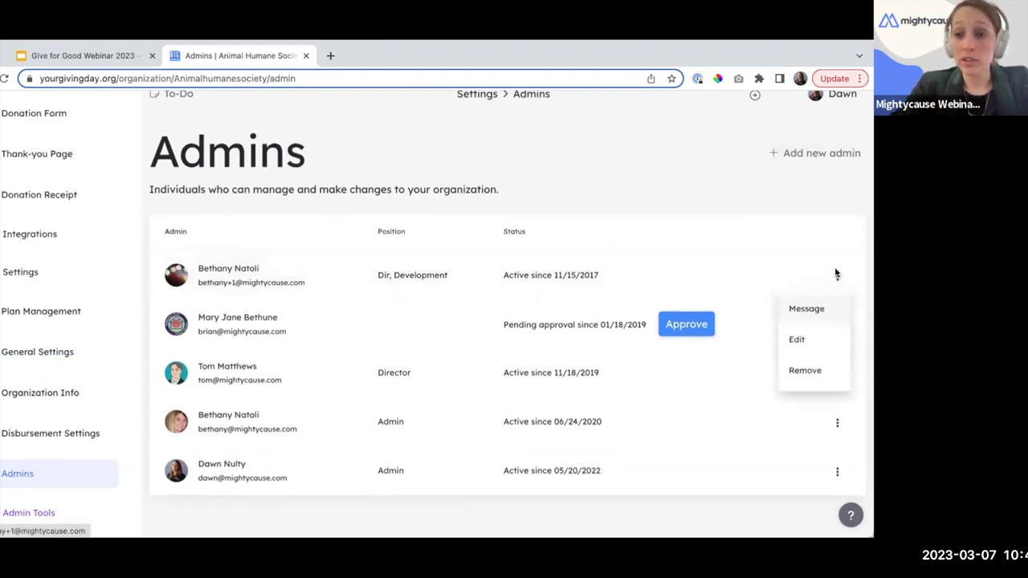
click(705, 175)
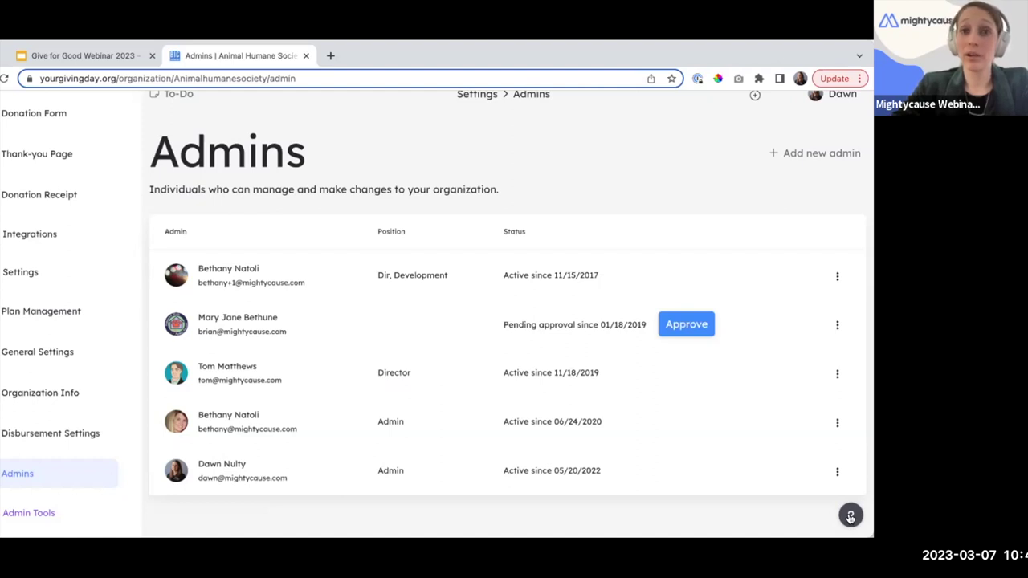
Open the help widget to view its topic search, suggested articles and contact option, and return to the start of the dashboard navigation.
click(851, 517)
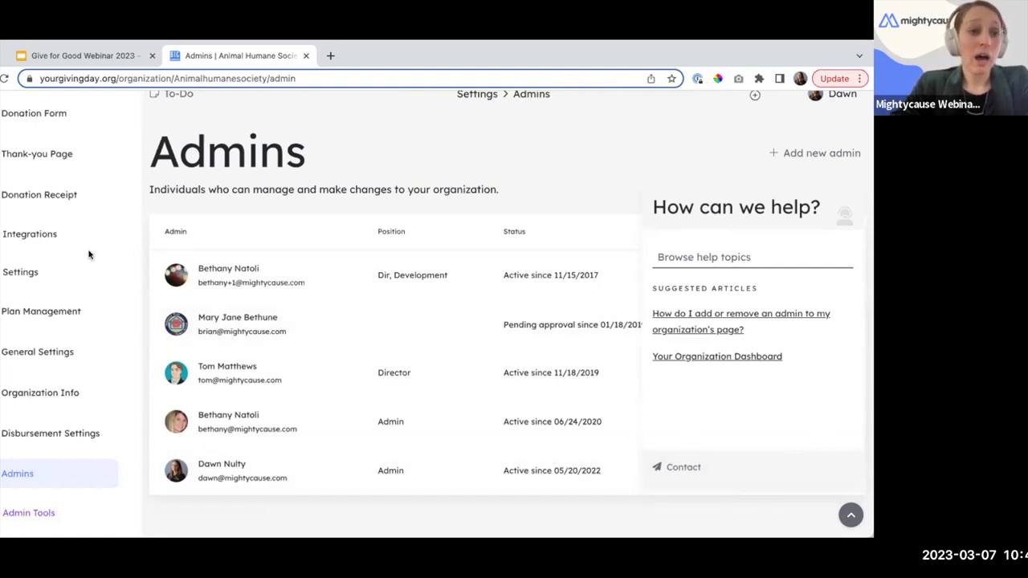
scroll(63, 239, up, 1)
scroll(63, 239, up, 6)
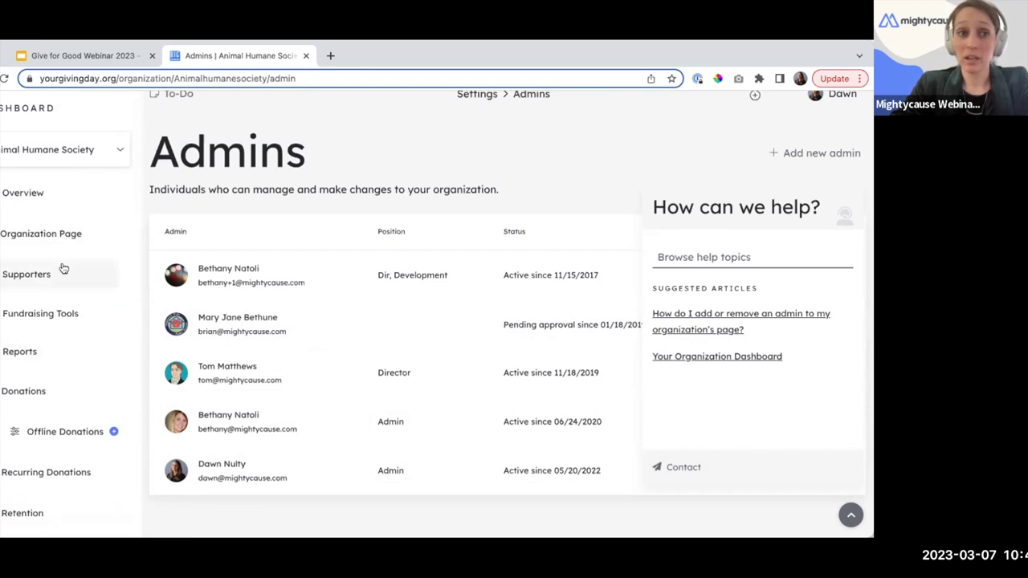
Open the Organization Page for editing and close the help widget that covers part of it.
click(66, 243)
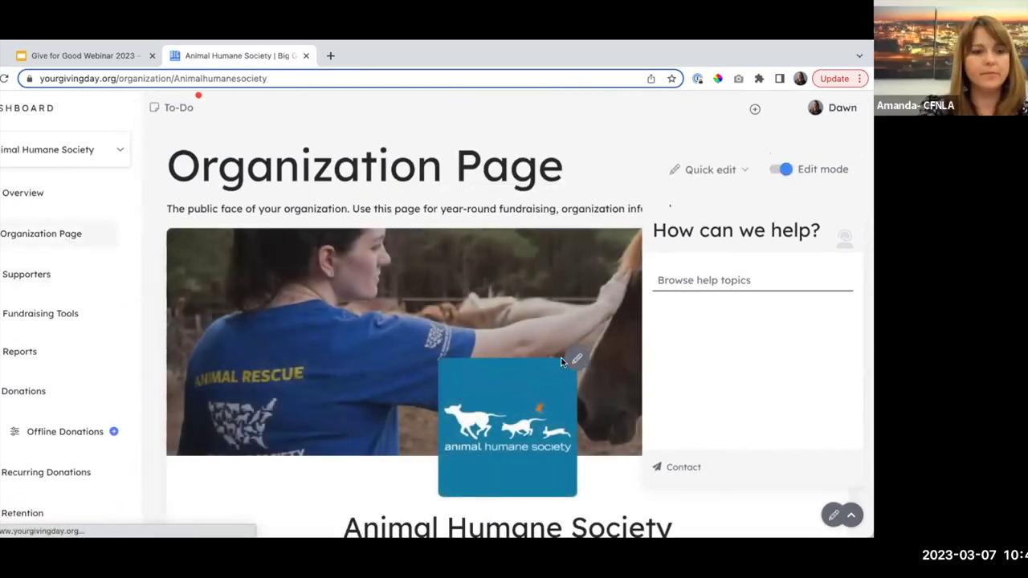
click(852, 515)
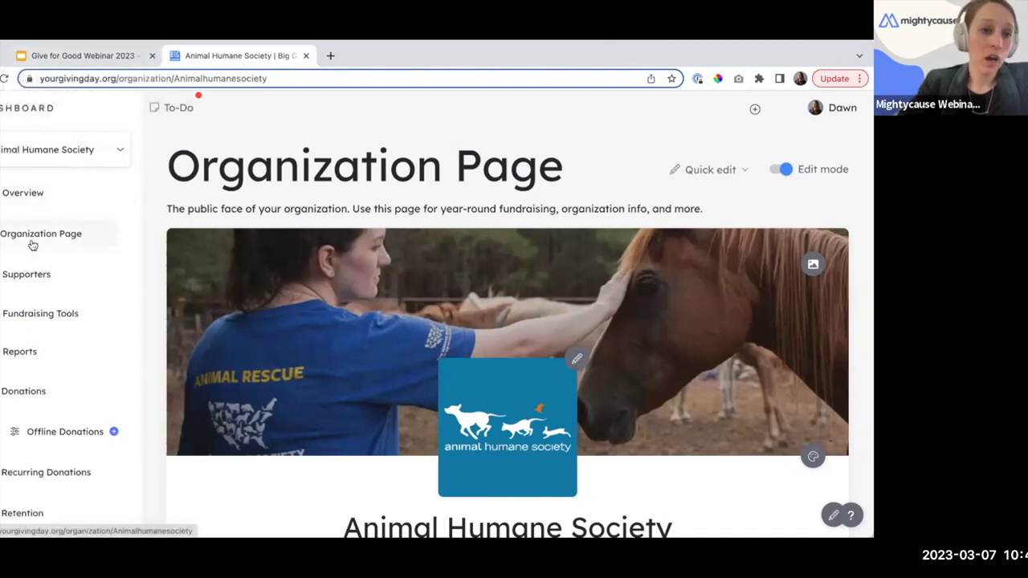
Start adding an opportunity from the Opportunities fundraising tool and view its Location and Type choices without changing them.
click(39, 317)
click(394, 415)
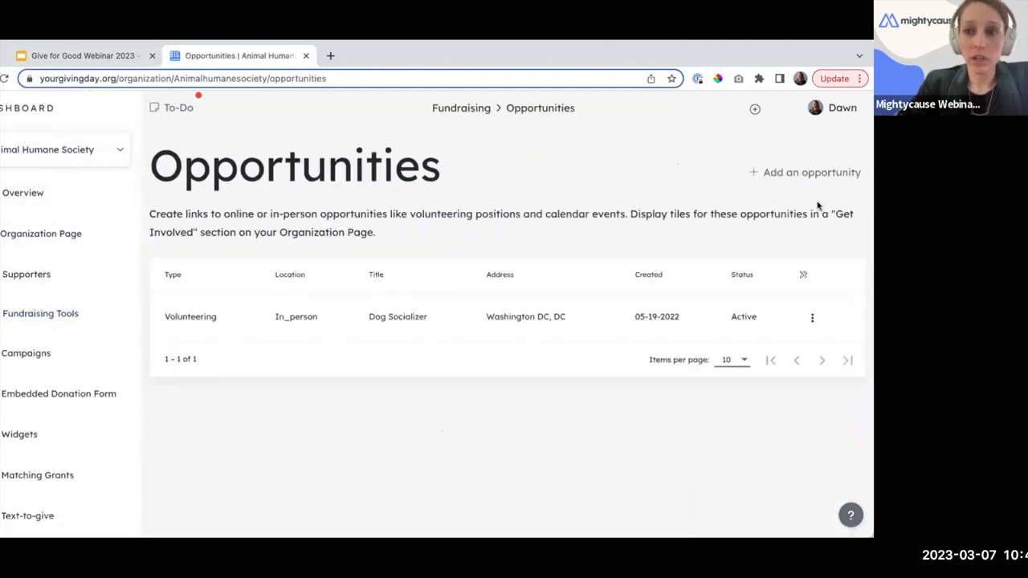
click(810, 172)
click(388, 250)
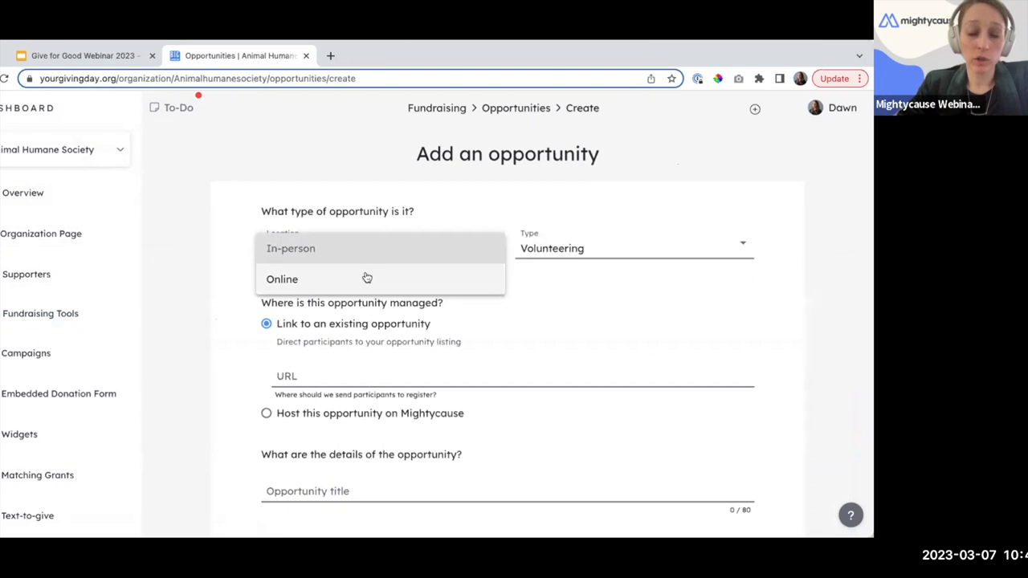
click(438, 224)
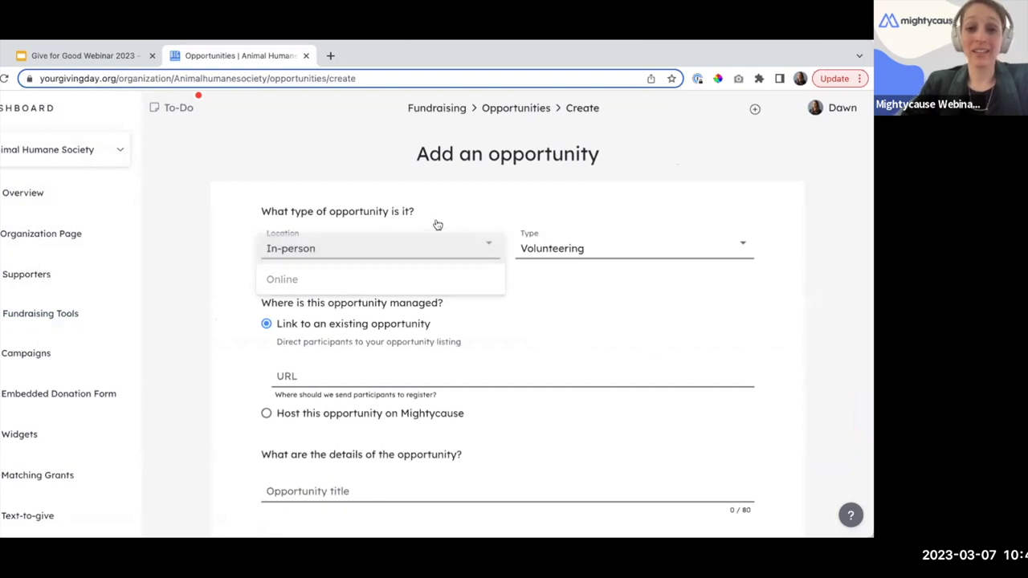
click(552, 249)
click(497, 209)
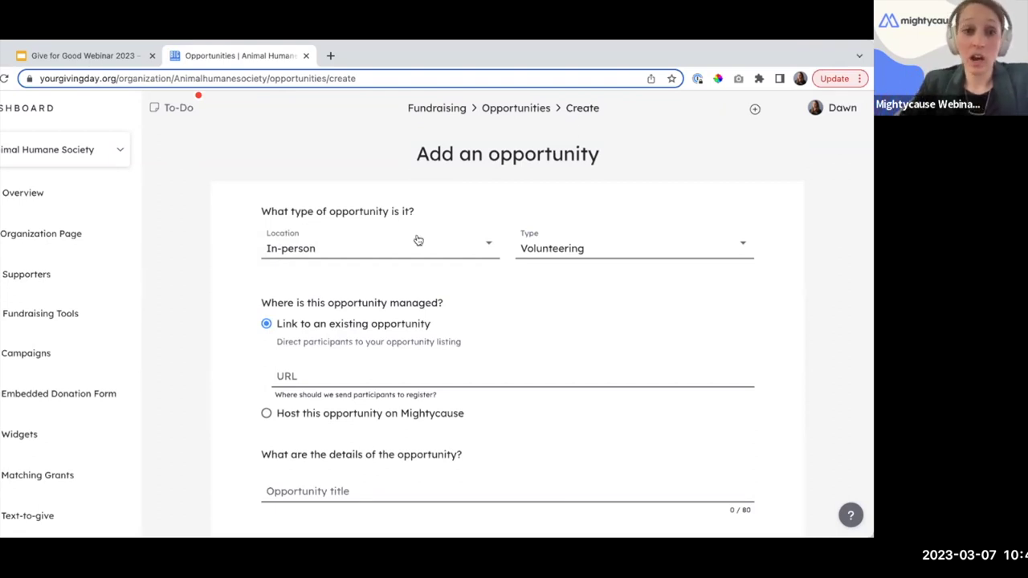
Set the opportunity type to Calendar Event and look over the link, title and address fields.
click(581, 255)
click(575, 283)
scroll(583, 298, down, 2)
scroll(404, 356, up, 1)
scroll(403, 355, down, 2)
scroll(404, 355, up, 3)
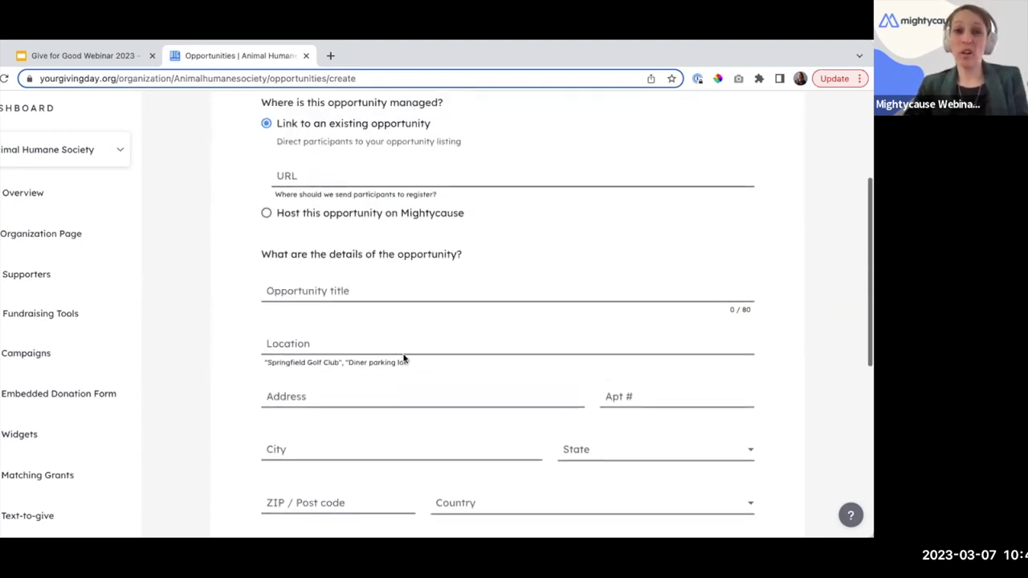
scroll(404, 358, up, 2)
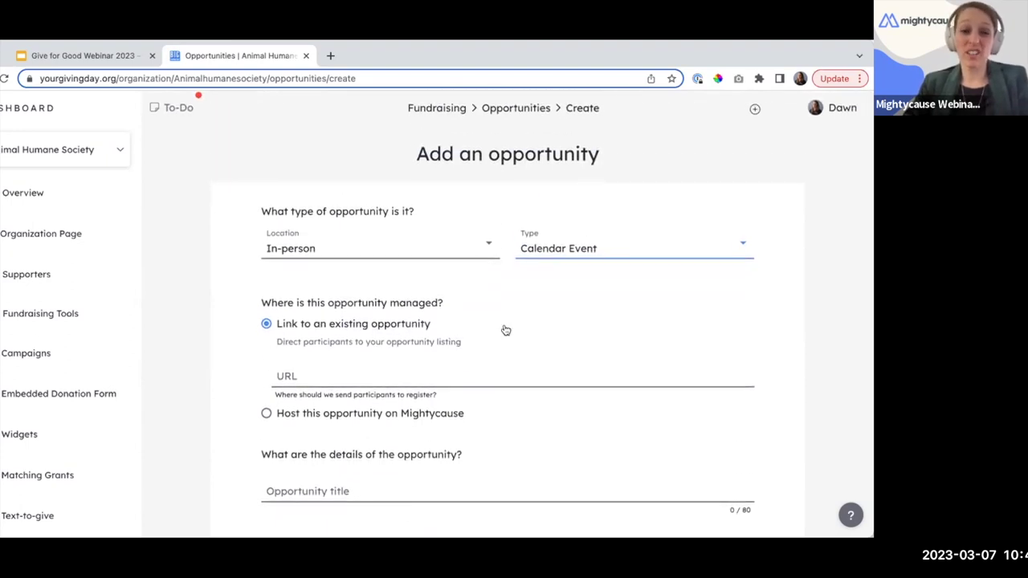
Check the opportunity's Location choices without changing them and review the rest of the form.
click(388, 246)
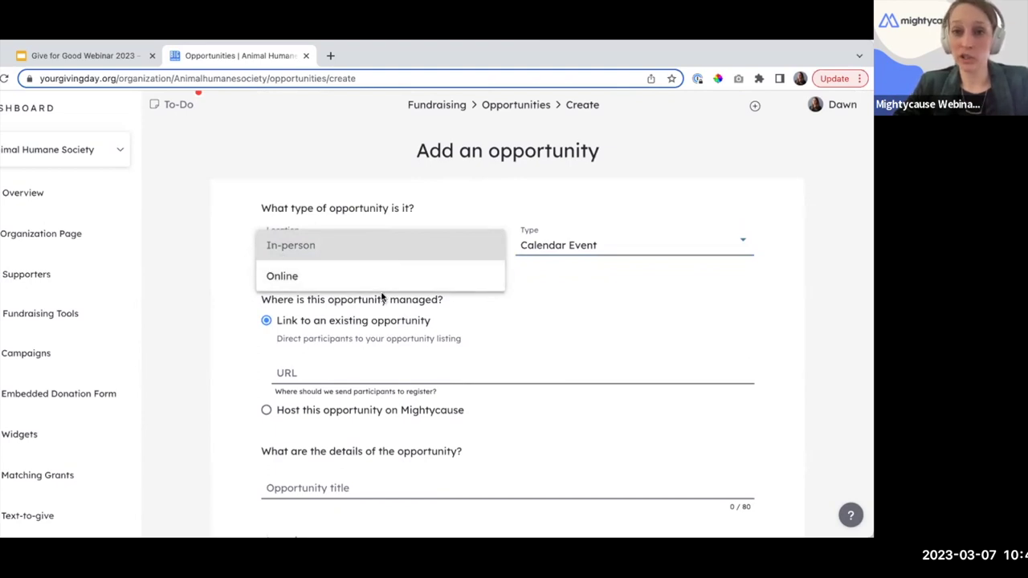
click(607, 295)
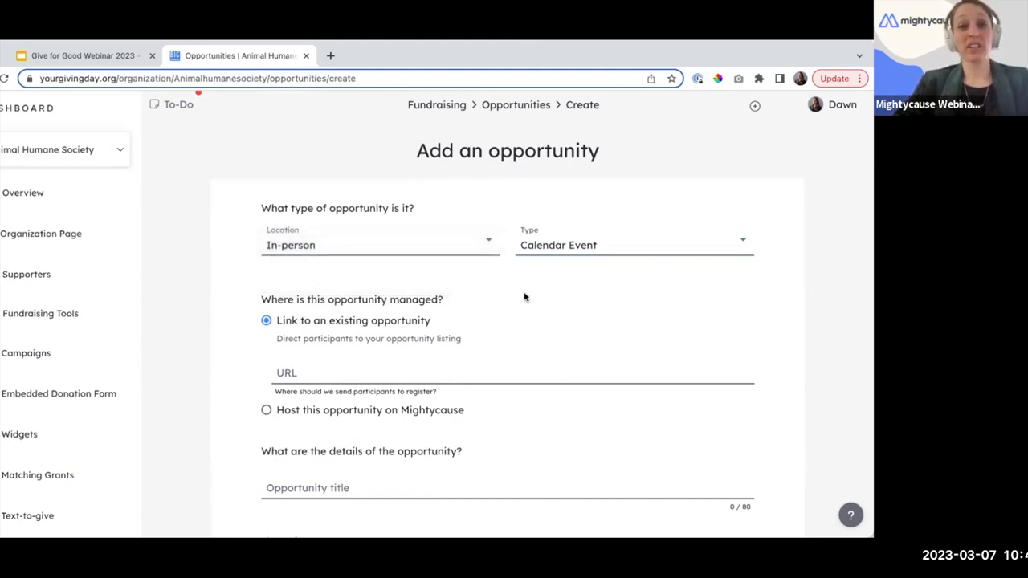
scroll(535, 299, down, 6)
scroll(536, 299, down, 1)
scroll(536, 300, up, 8)
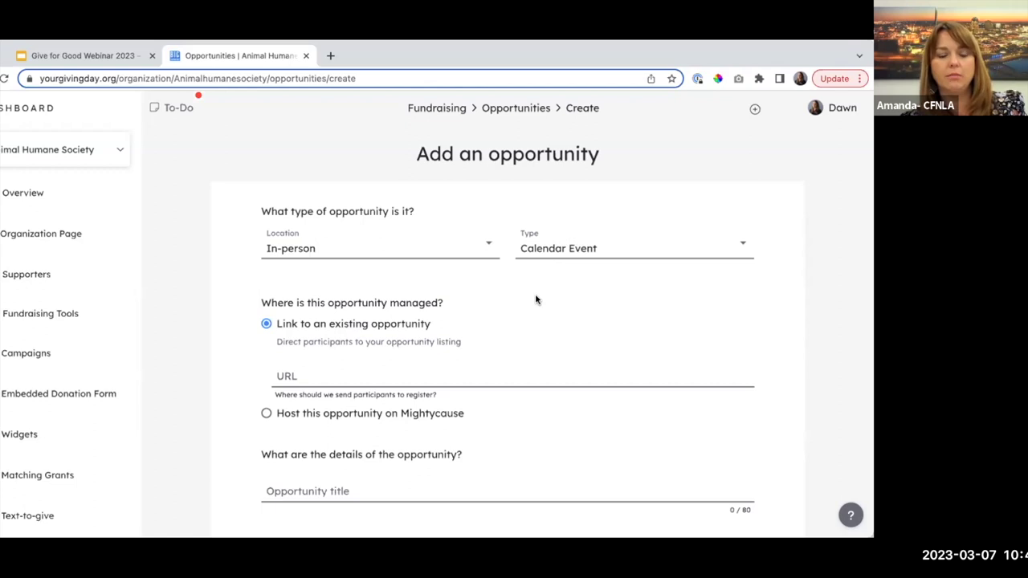
Load giveforgoodnla.org/opportunities in a new browser tab.
click(328, 55)
text(give)
text(forgoo)
text(dnla.o)
key(BackSpace)
key(BackSpace)
text(nla.org/op)
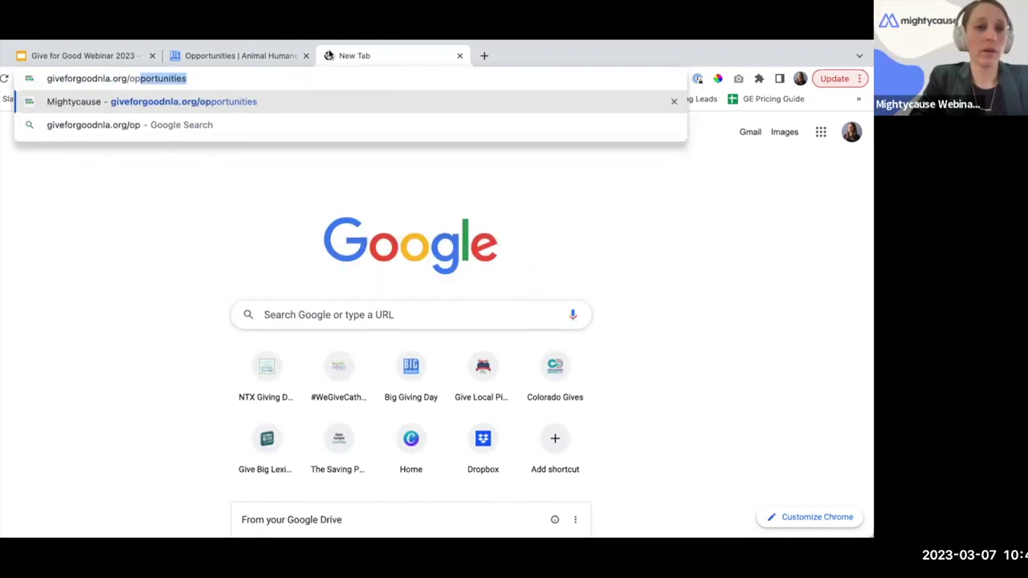
key(Return)
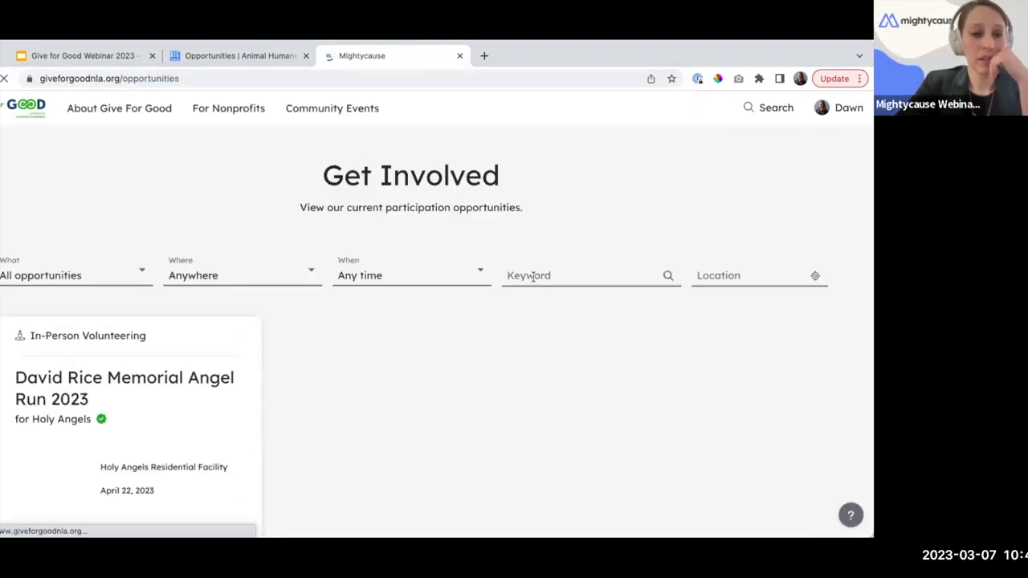
Examine the Get Involved page and the choices in its What and Where filters without applying any.
scroll(612, 385, down, 1)
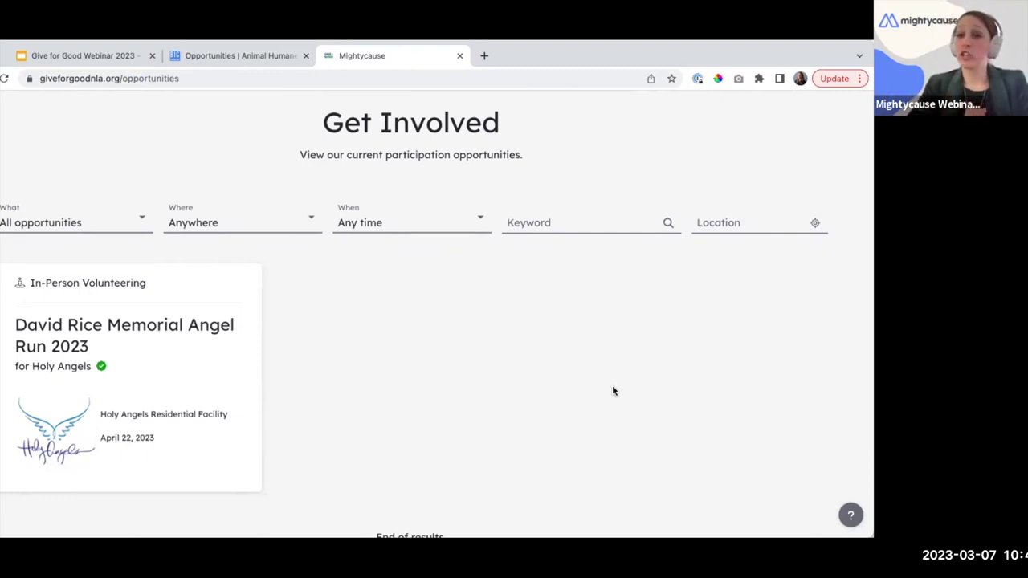
scroll(632, 383, up, 1)
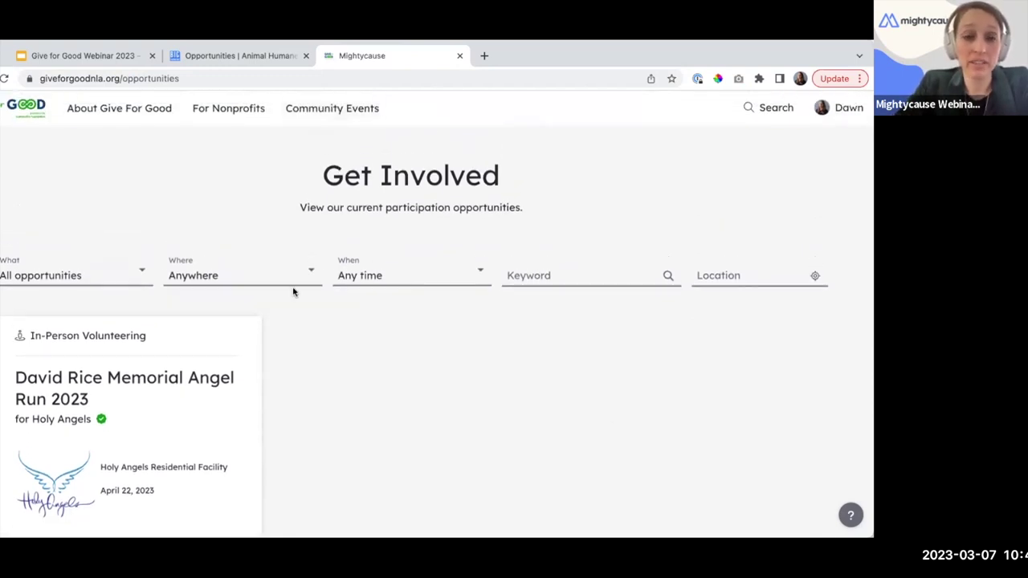
click(101, 271)
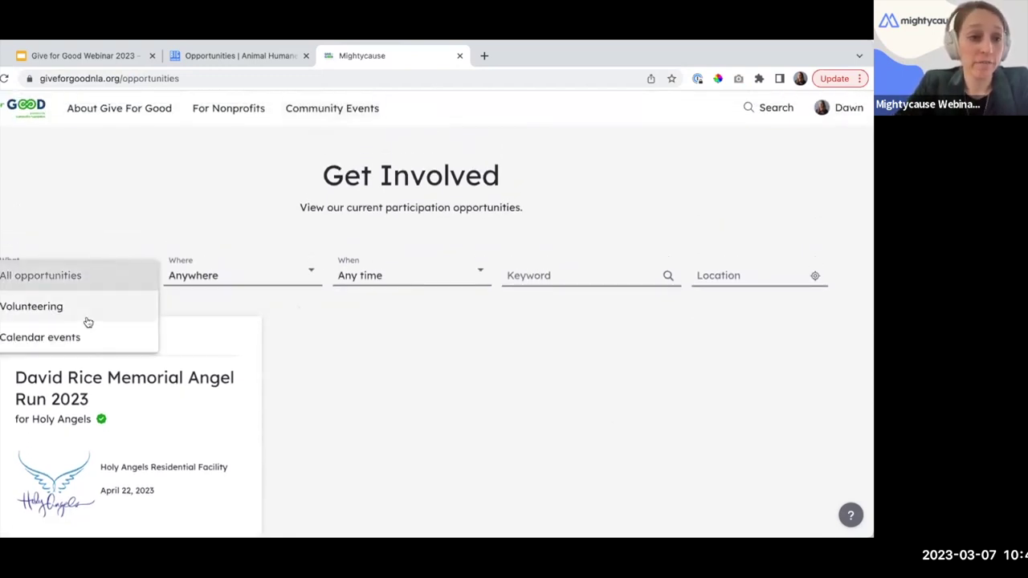
click(211, 286)
click(218, 283)
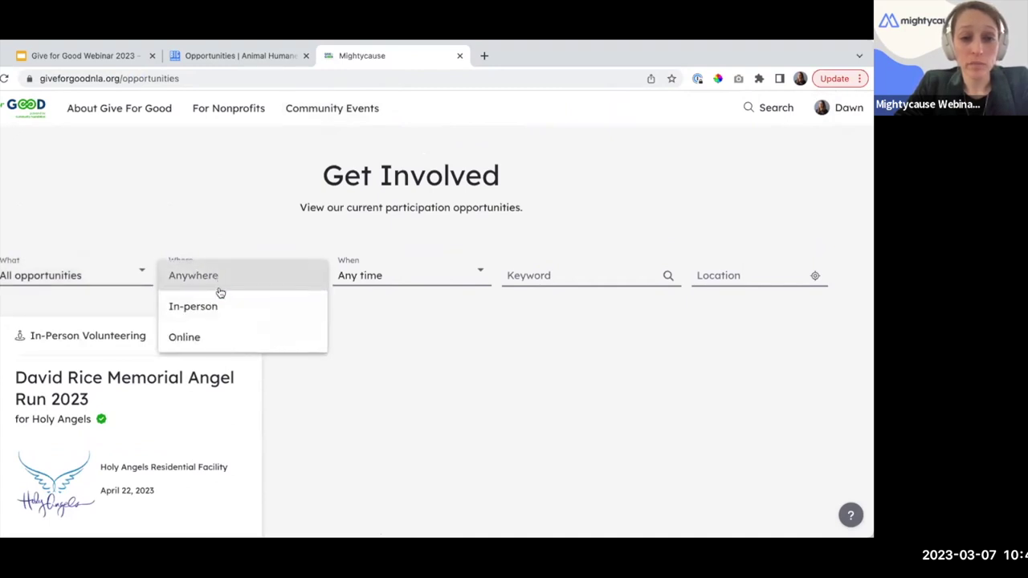
click(377, 307)
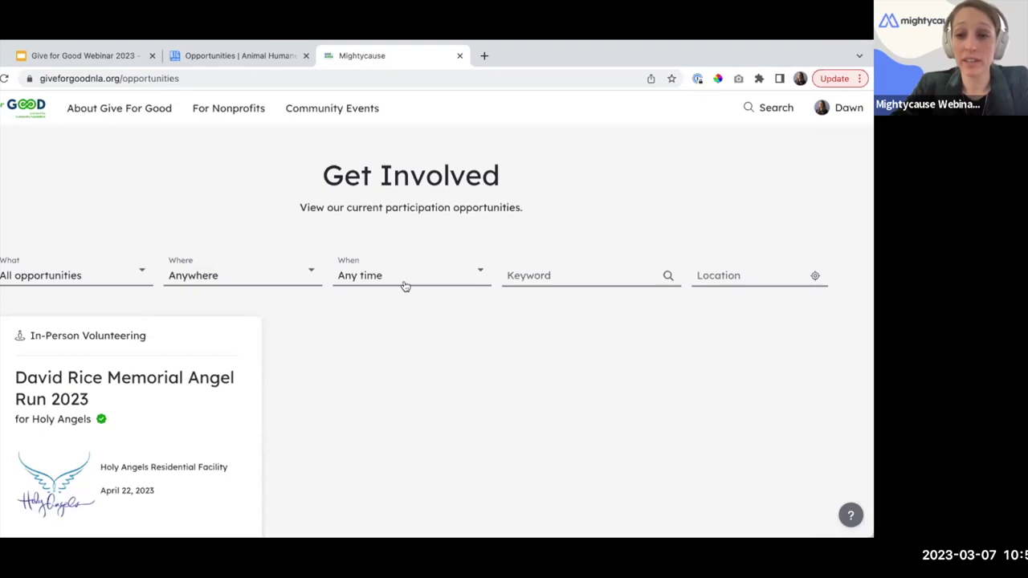
View the details of the Holy Angels in-person volunteering opportunity, close them, and return to the beginning of the page.
scroll(682, 308, down, 1)
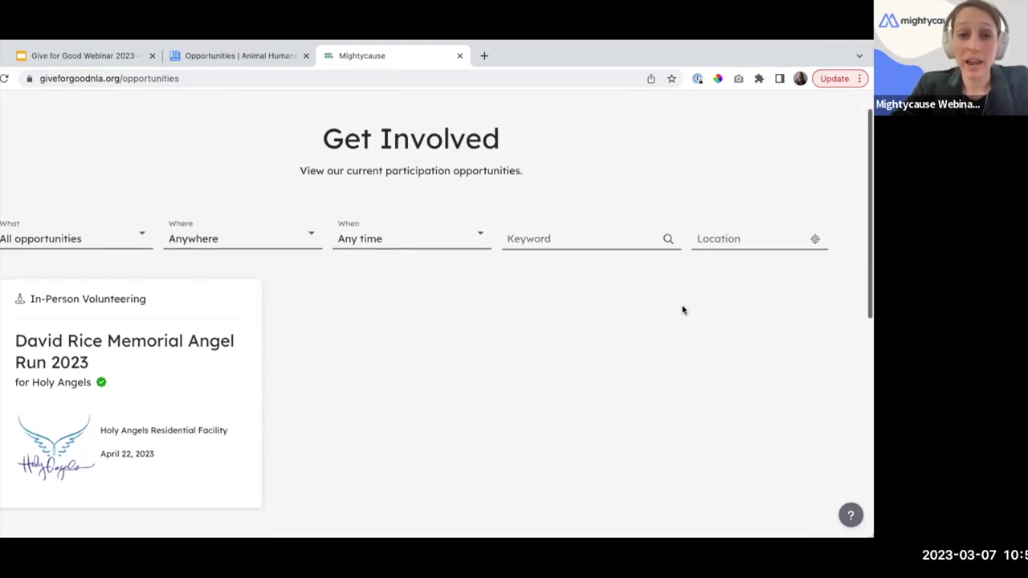
scroll(683, 310, down, 1)
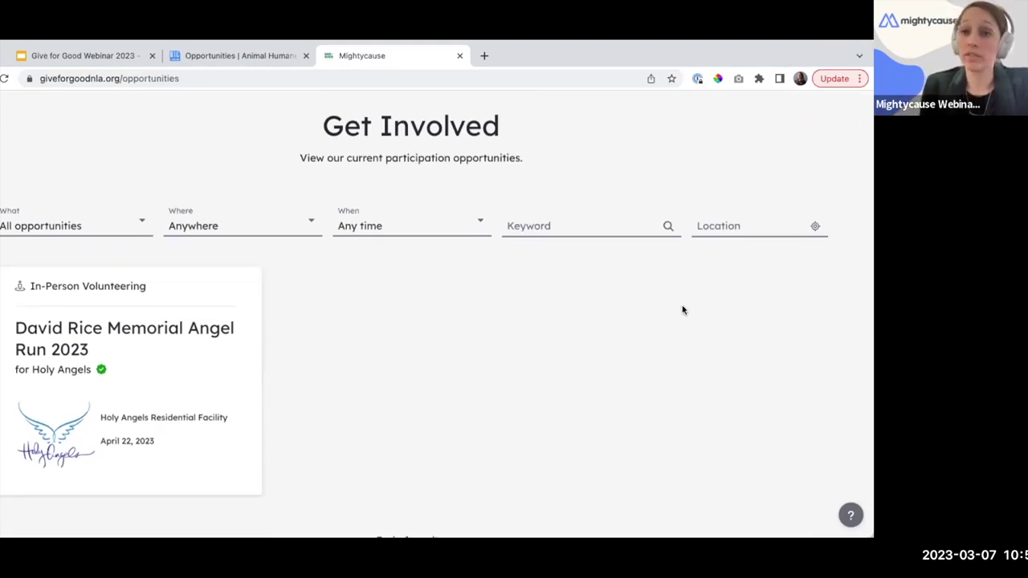
scroll(661, 286, up, 1)
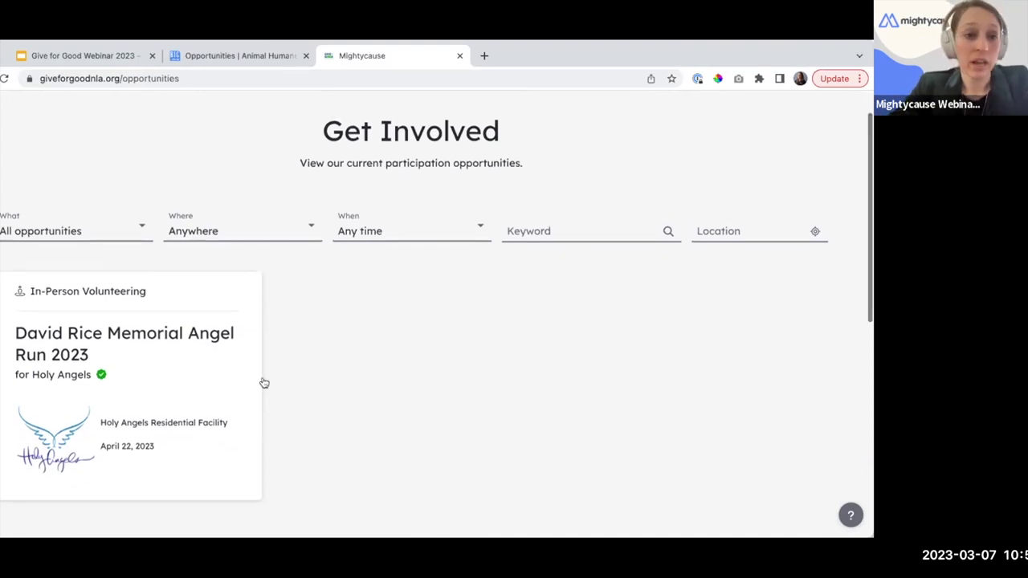
click(140, 360)
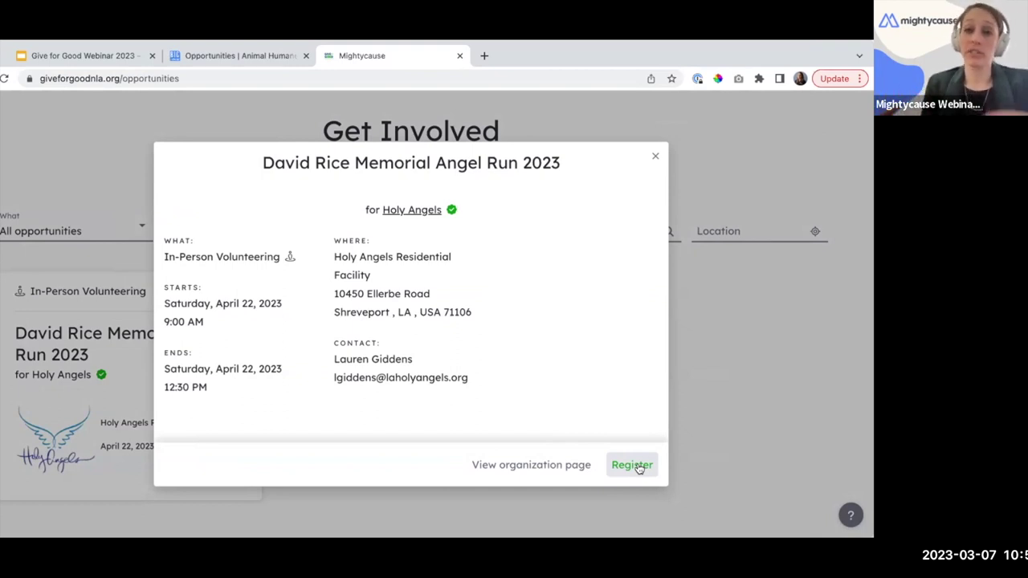
click(652, 159)
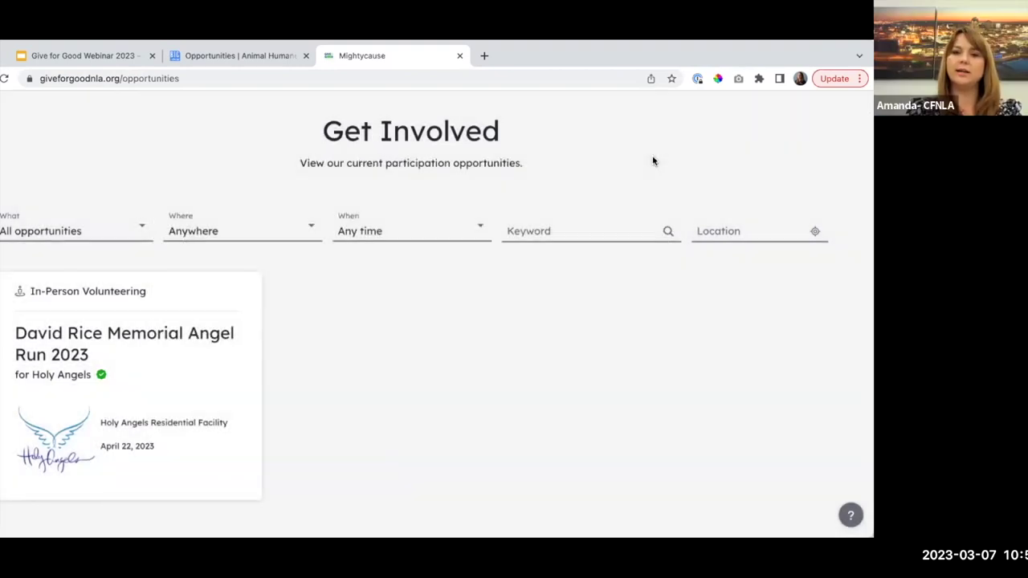
scroll(653, 160, up, 1)
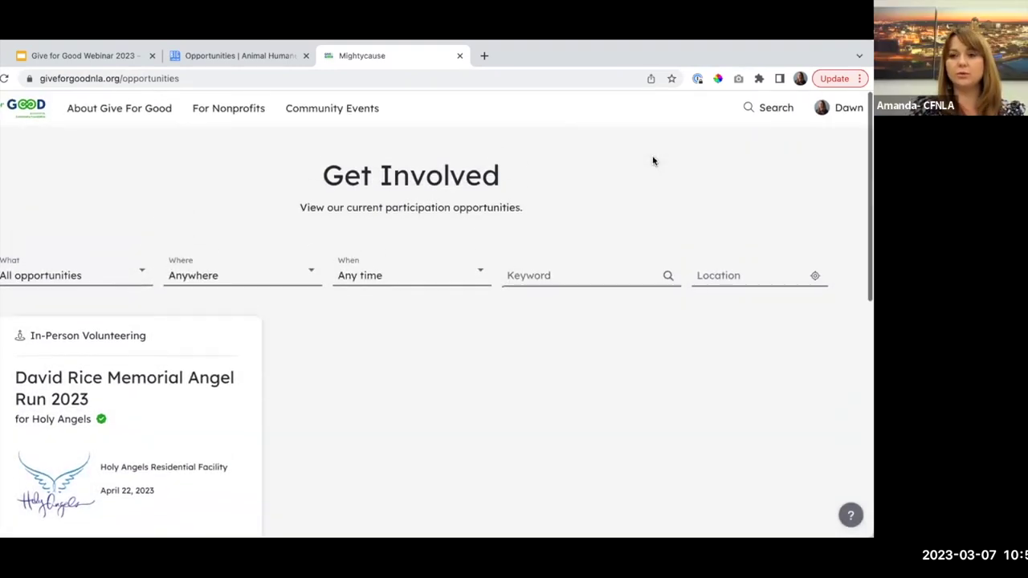
Go to the Give for Good 2023 home page and open the Tools & Resources page for nonprofits.
click(10, 118)
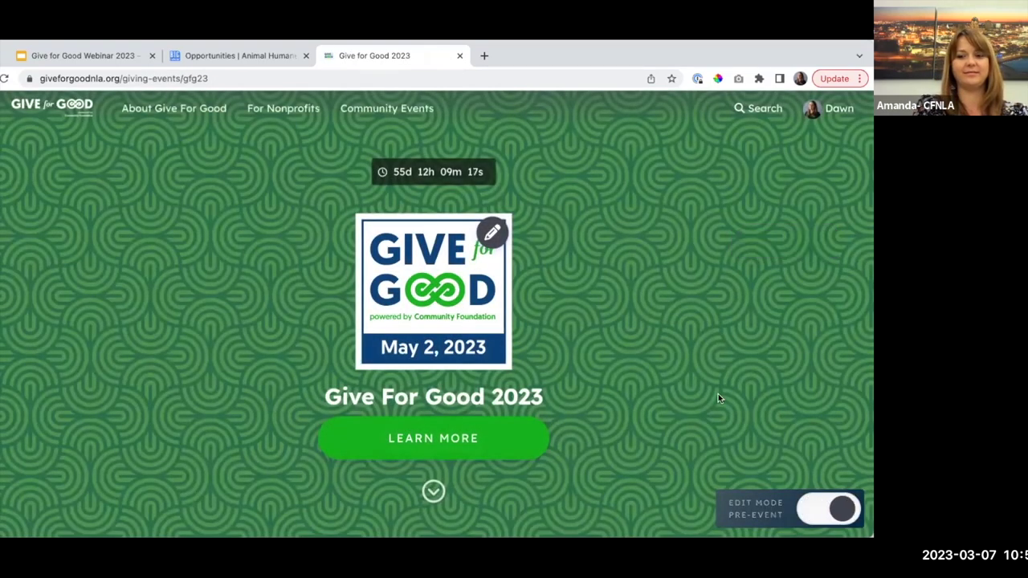
scroll(718, 394, down, 3)
mouse_move(493, 404)
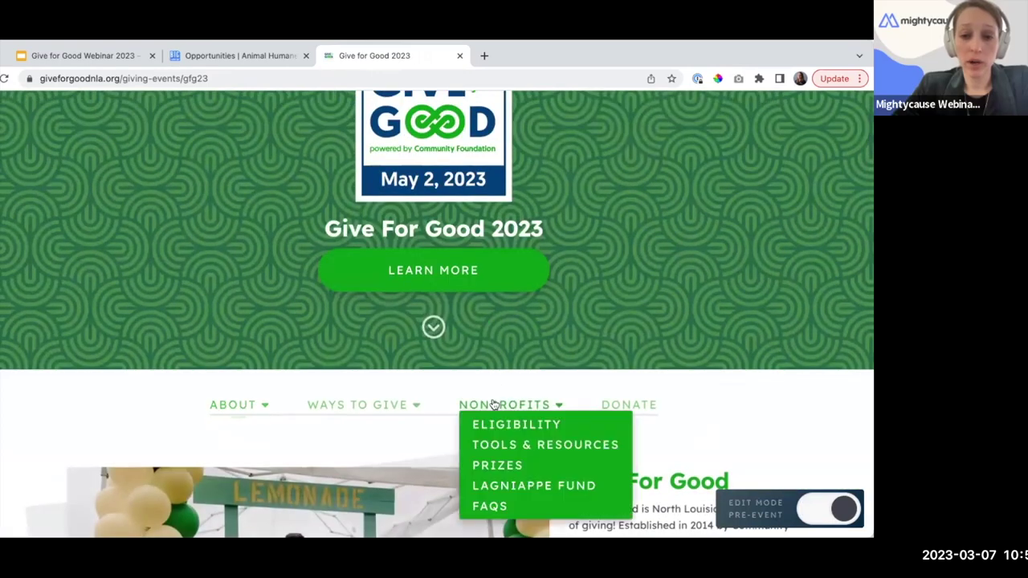
click(526, 444)
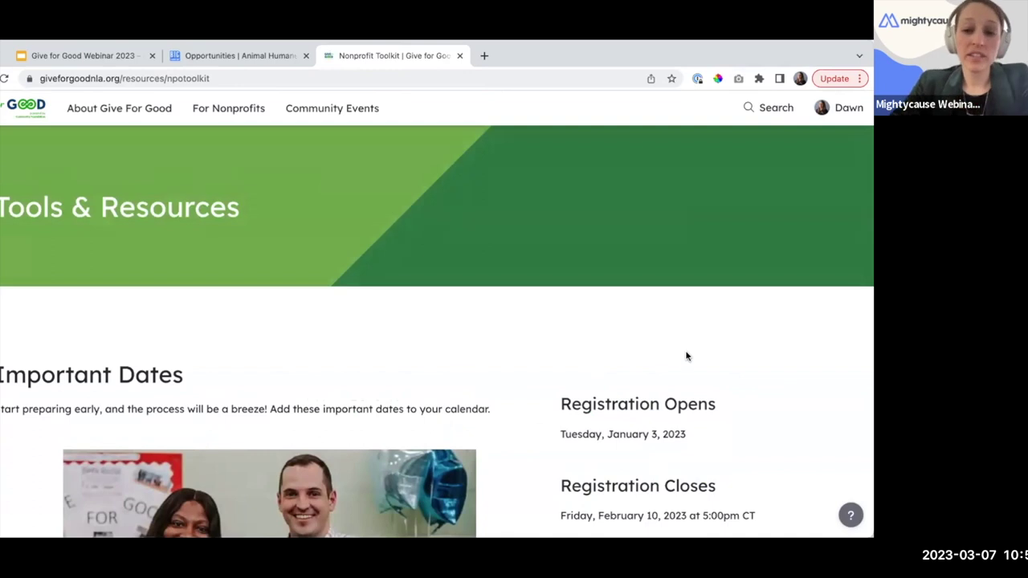
Review the Important Dates, including the nonprofit training sign-ups and giving dates, and the Getting Started article links.
scroll(758, 362, down, 3)
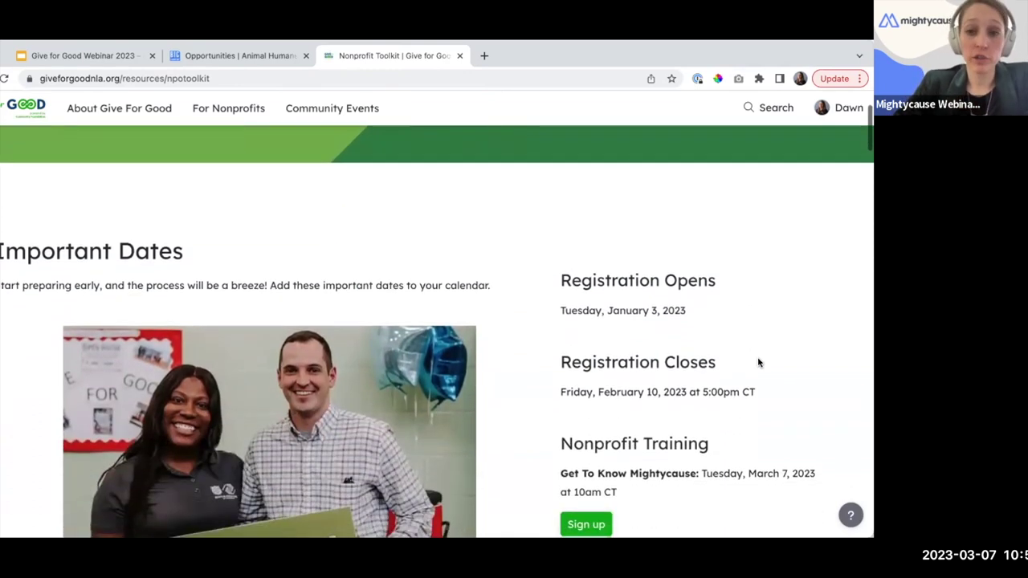
scroll(757, 362, down, 1)
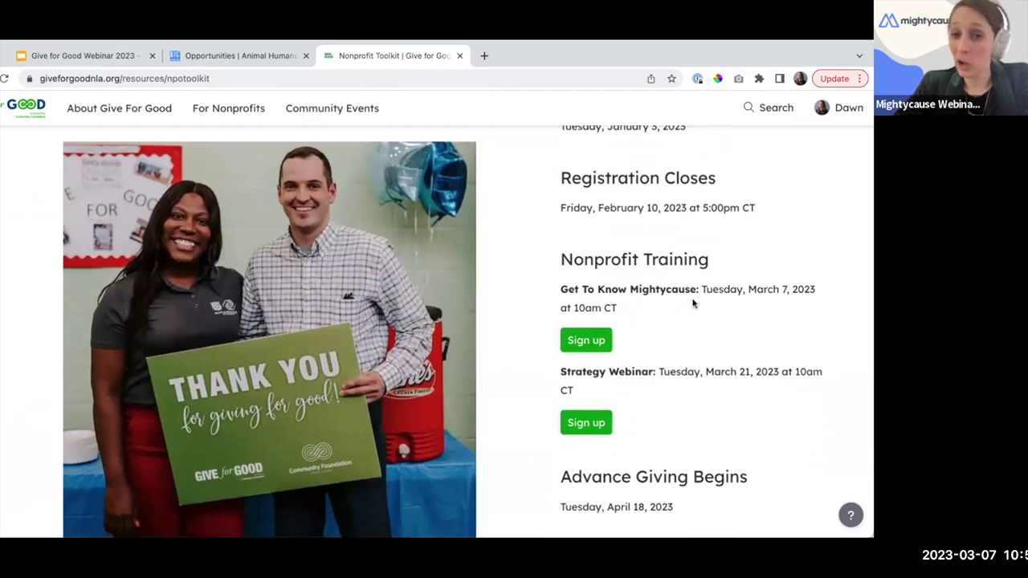
scroll(694, 302, down, 1)
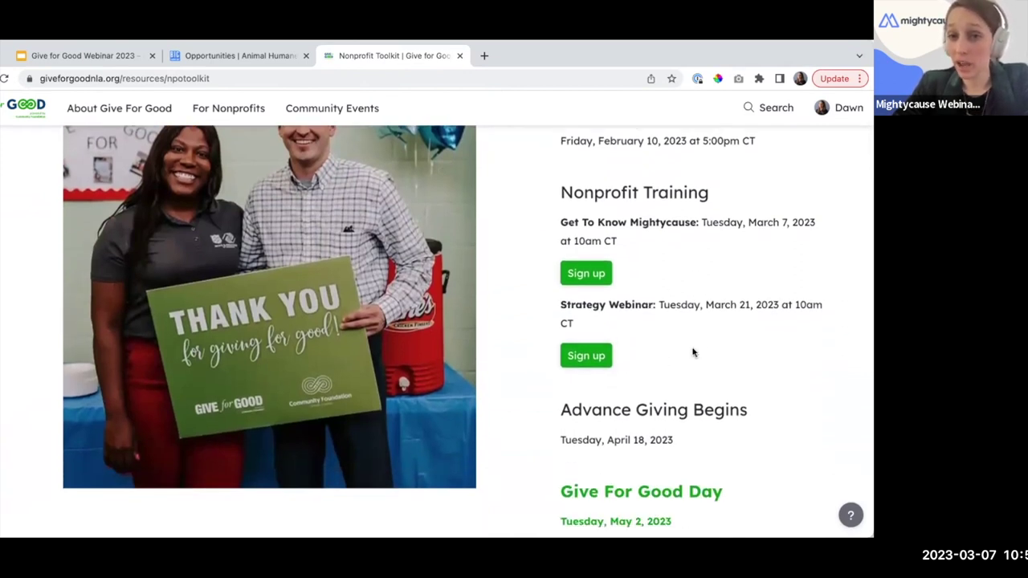
scroll(693, 351, down, 1)
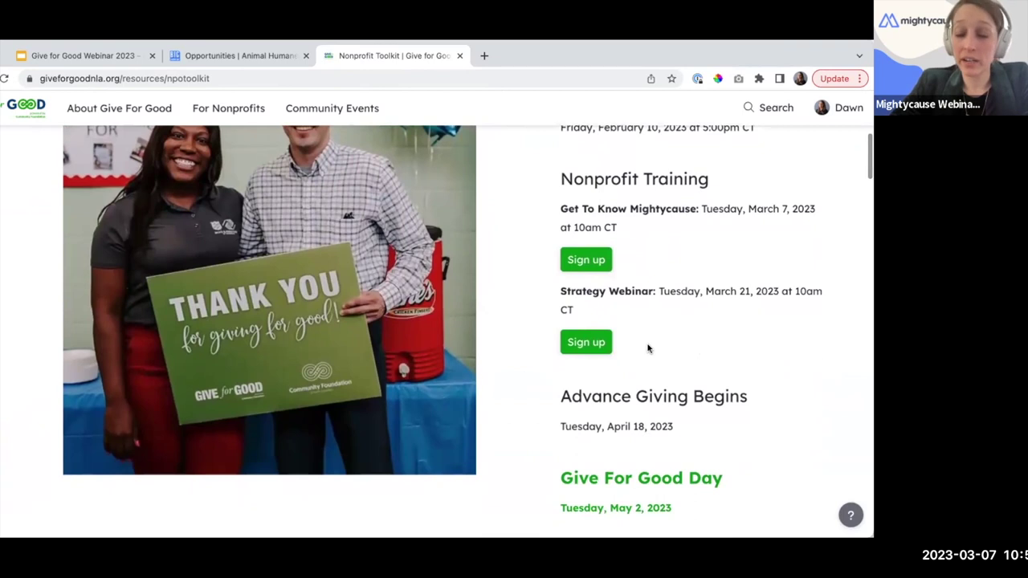
scroll(667, 347, down, 2)
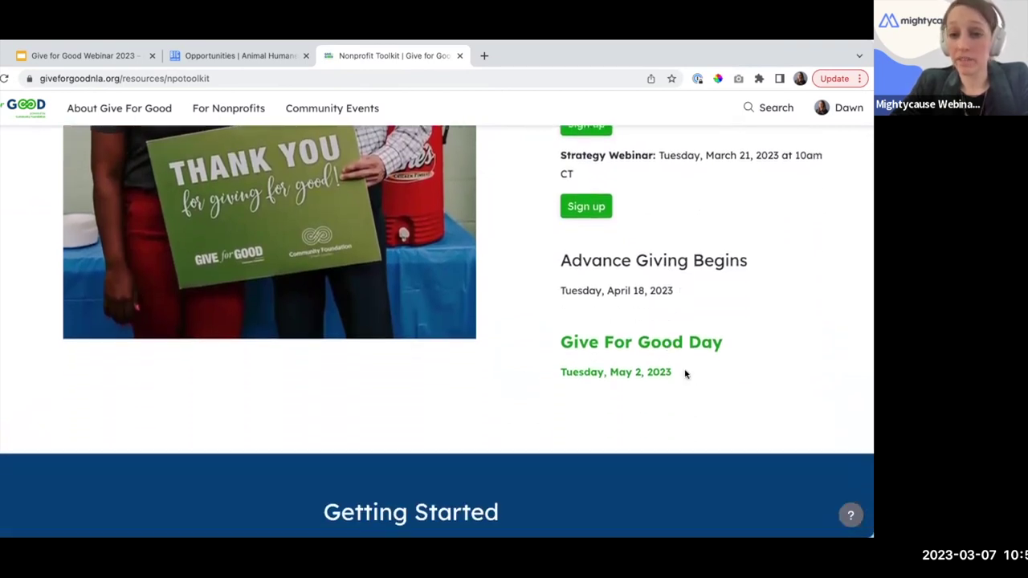
scroll(693, 375, down, 1)
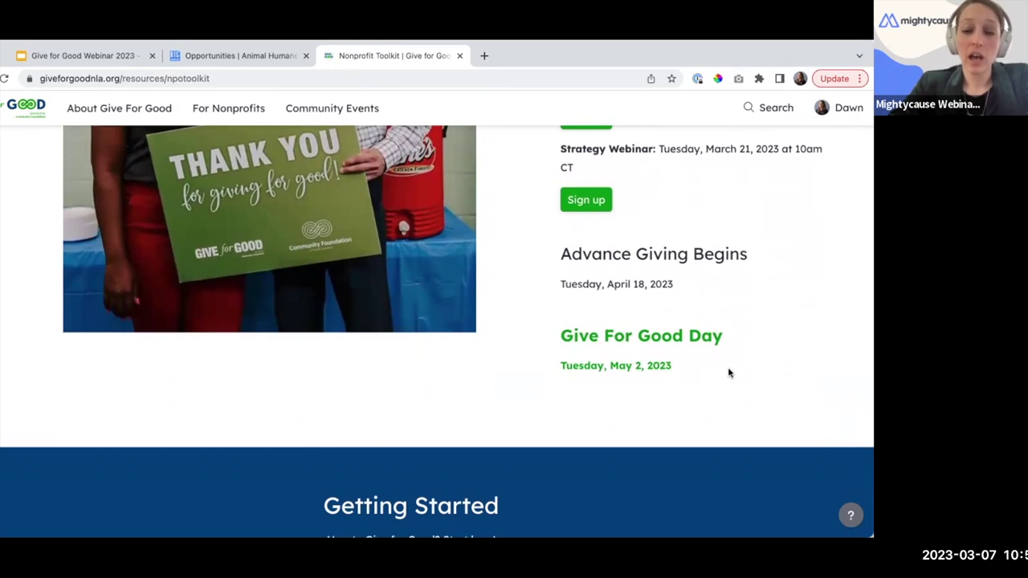
scroll(748, 366, down, 4)
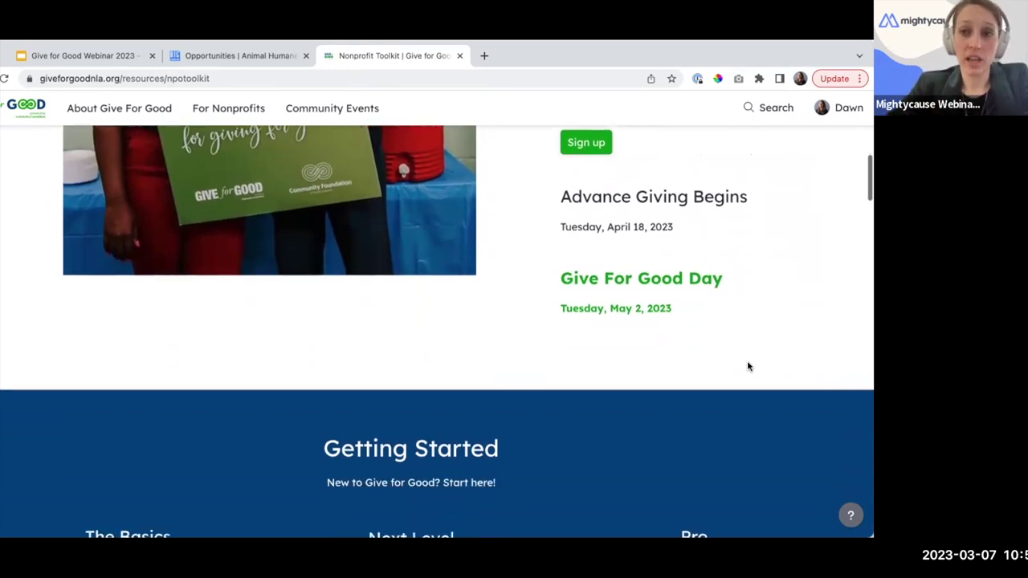
scroll(748, 366, down, 3)
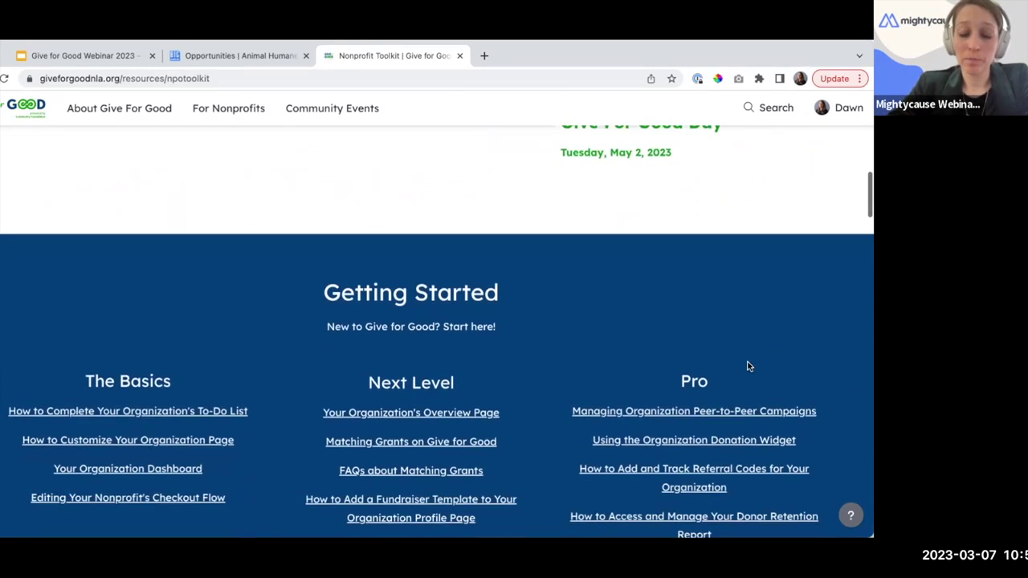
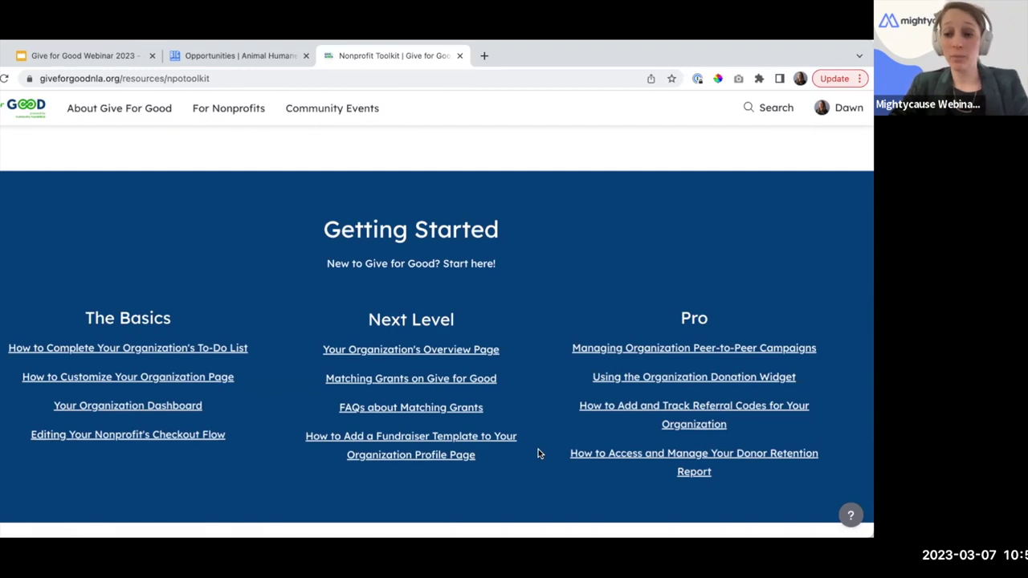
Open and close the help topics panel, and view the 5 Essential Elements to a Successful Giving Day Campaign webinar section.
click(851, 518)
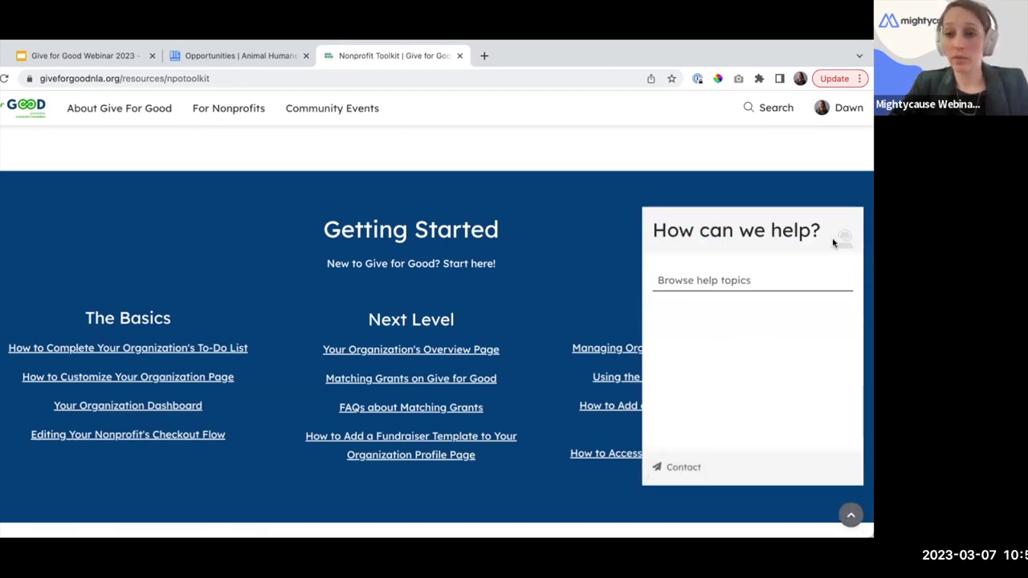
click(852, 514)
scroll(784, 319, down, 3)
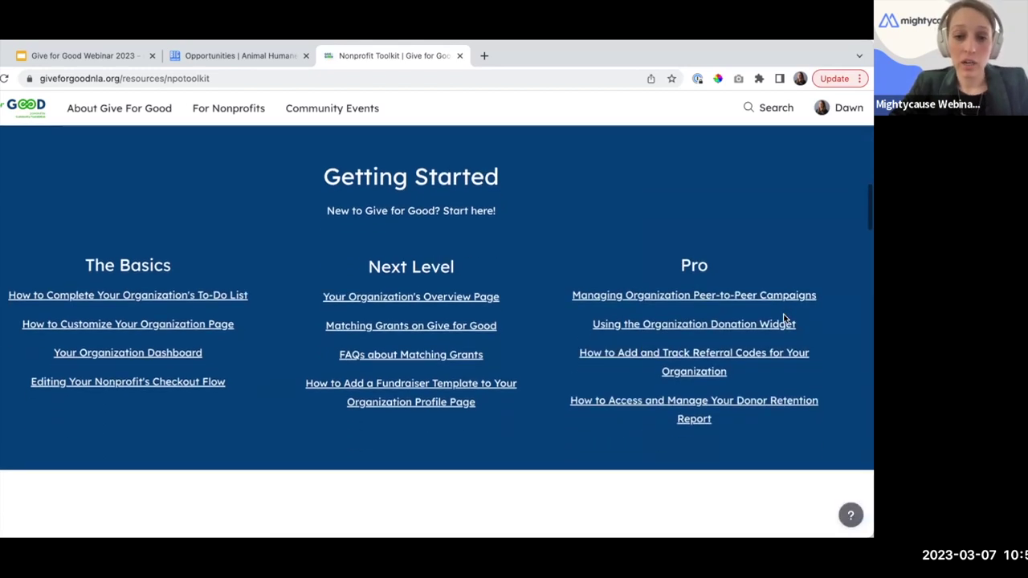
scroll(785, 319, down, 3)
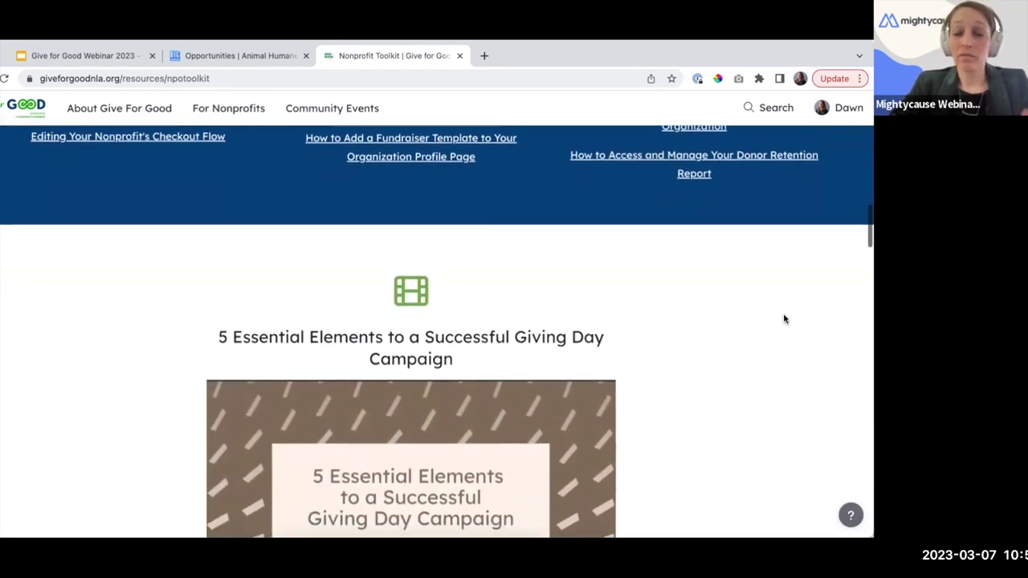
scroll(784, 319, down, 2)
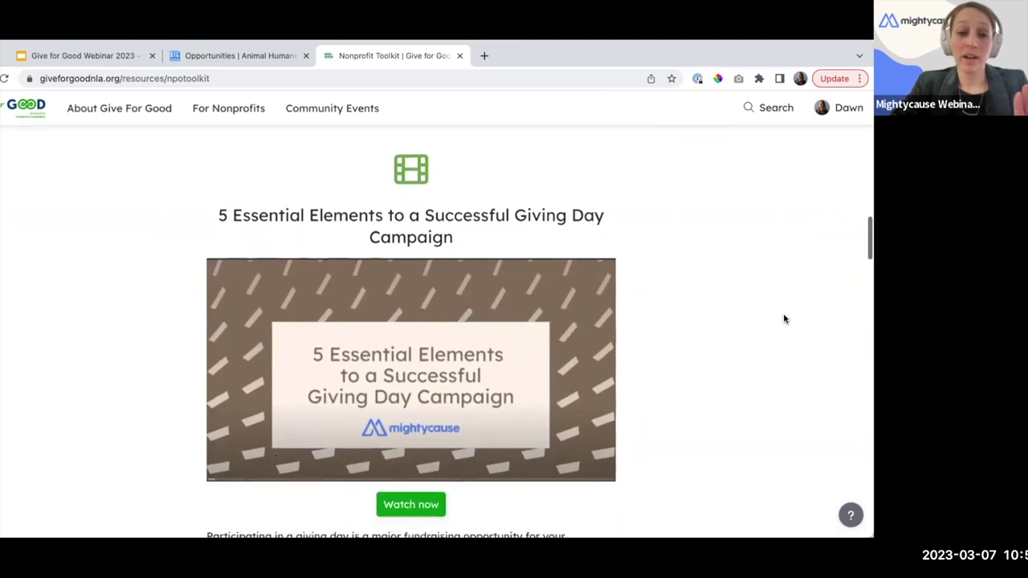
scroll(784, 319, down, 2)
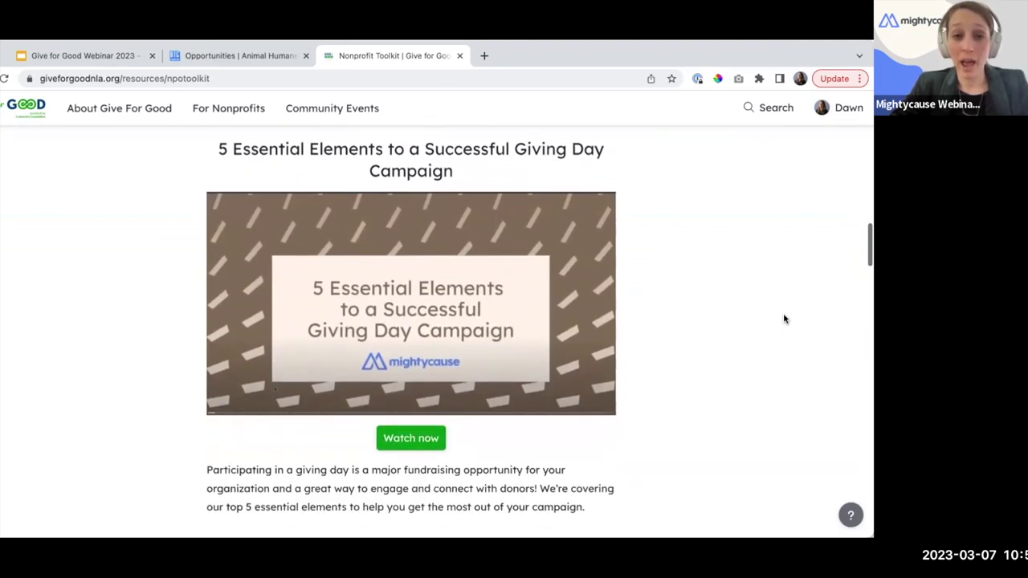
Review the Marketing Resources section, including the brand guide note, the JPG and PNG logos, the banner graphics and the additional logo variations.
scroll(785, 319, down, 5)
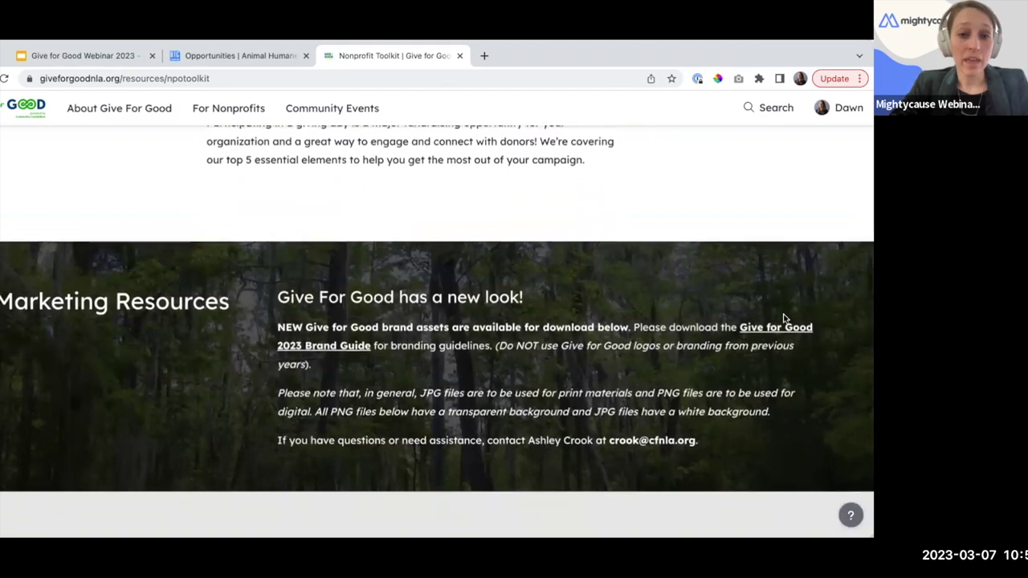
scroll(785, 319, down, 3)
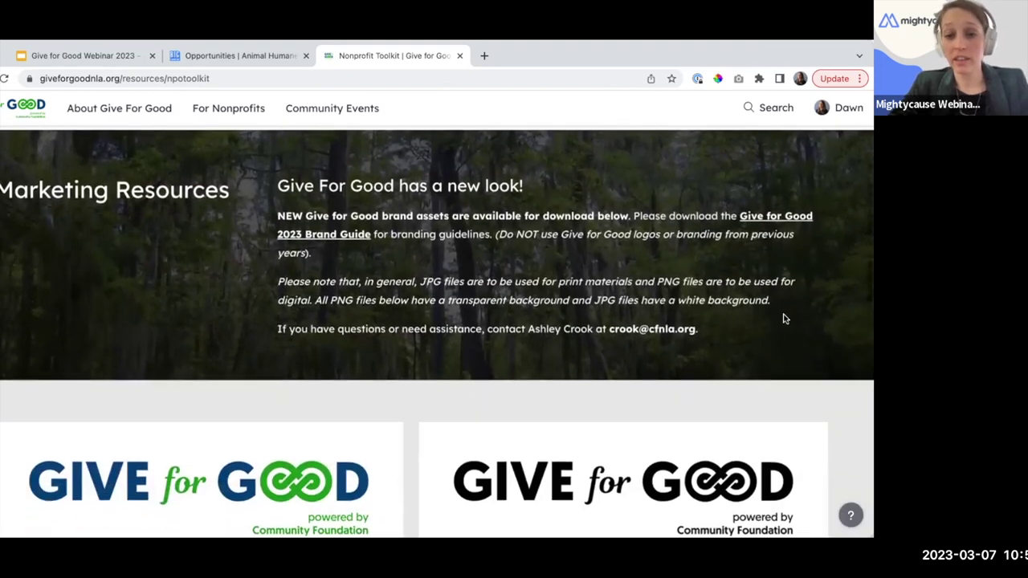
scroll(785, 318, down, 4)
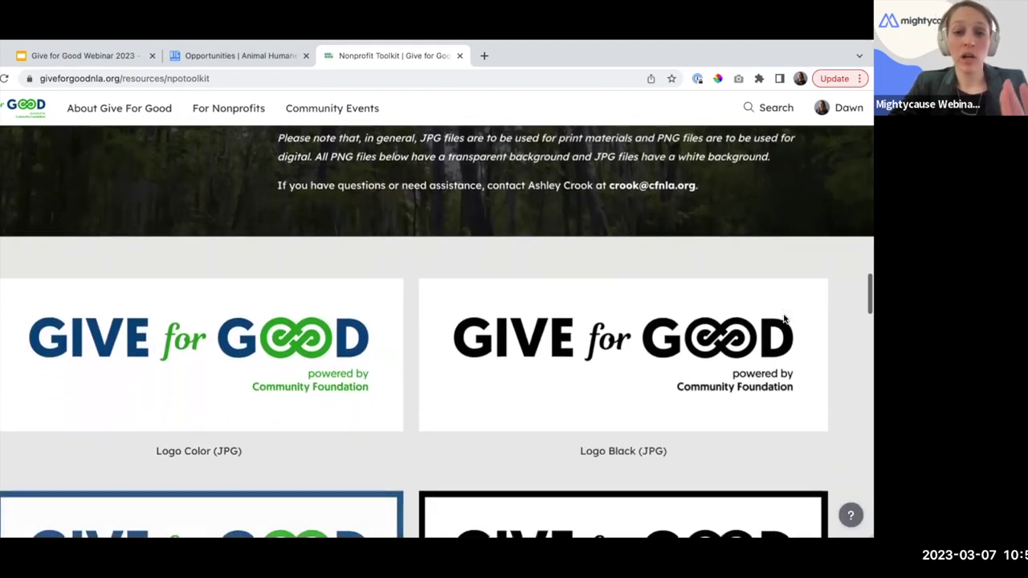
scroll(785, 319, down, 5)
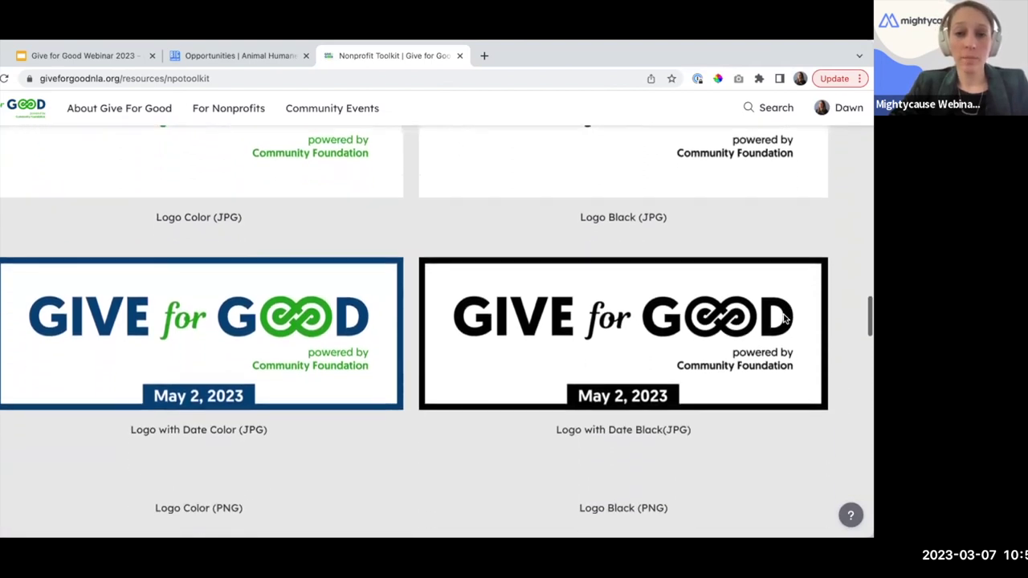
scroll(784, 319, down, 1)
scroll(785, 318, down, 5)
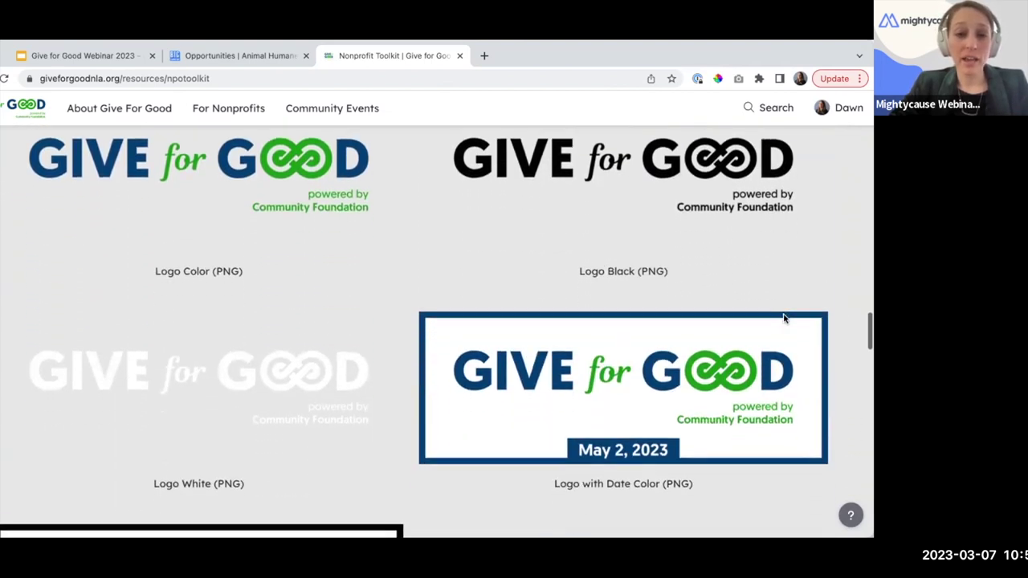
scroll(785, 319, down, 4)
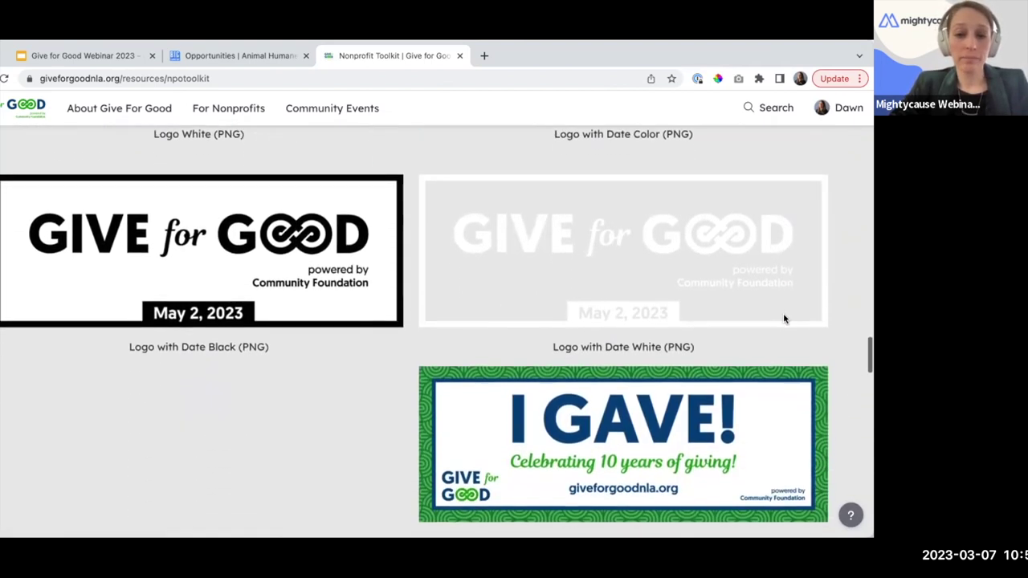
scroll(785, 319, down, 2)
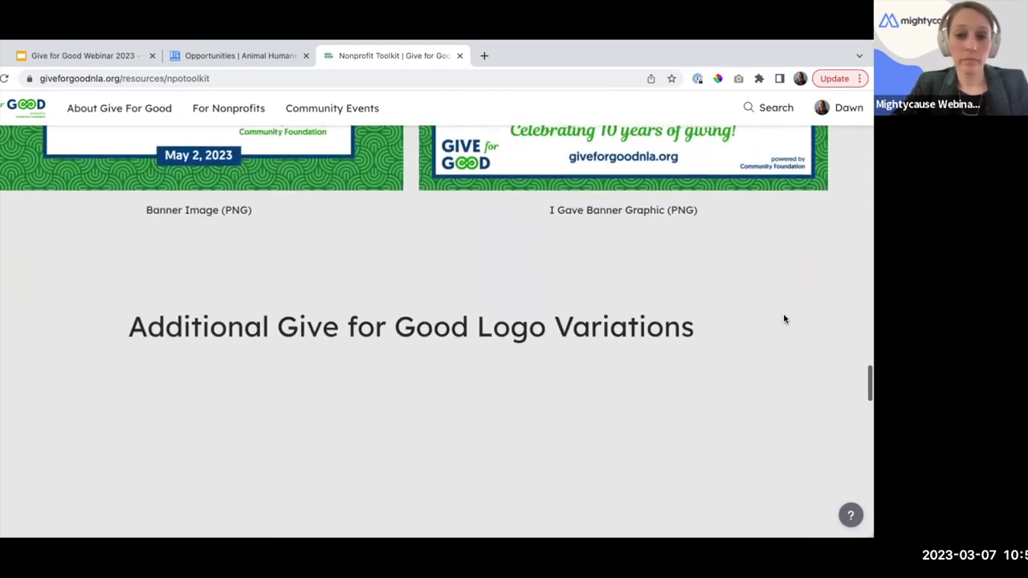
scroll(785, 319, down, 4)
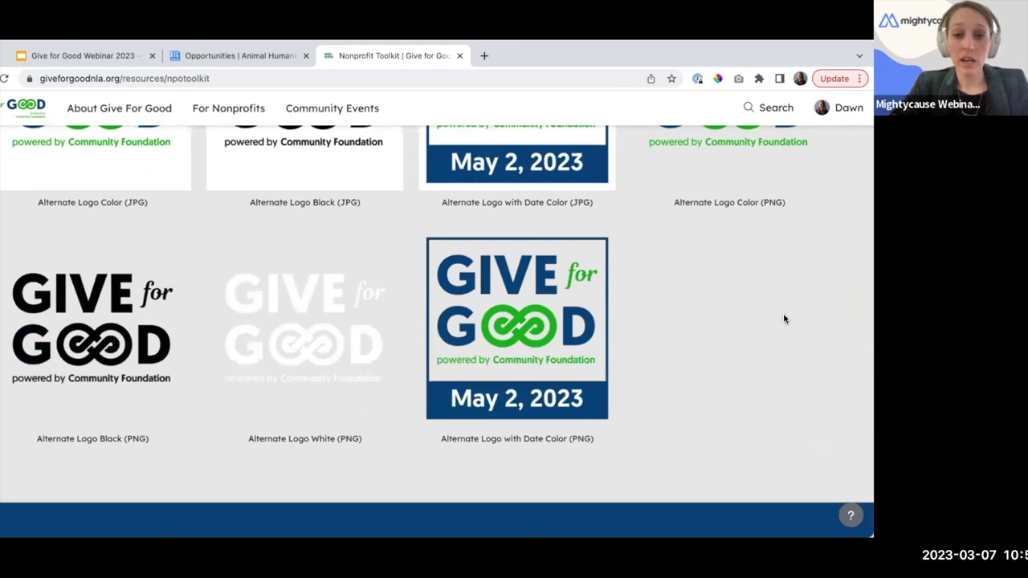
Examine the Additional Marketing Materials ordering information and the Ebooks & Webinars offerings on the nonprofit toolkit page.
scroll(785, 318, down, 2)
scroll(784, 319, down, 3)
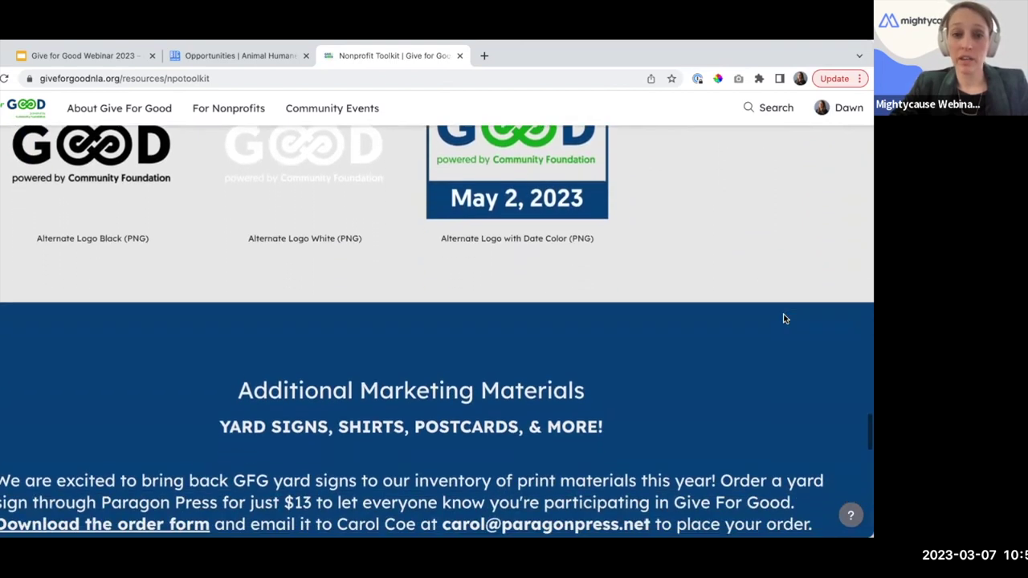
scroll(784, 319, down, 1)
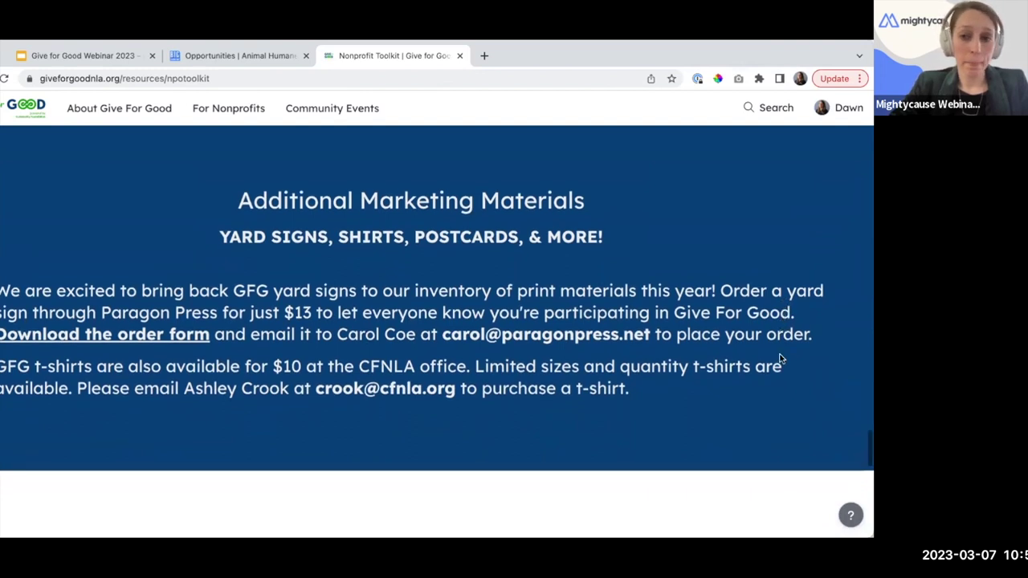
scroll(767, 381, down, 1)
scroll(768, 384, down, 4)
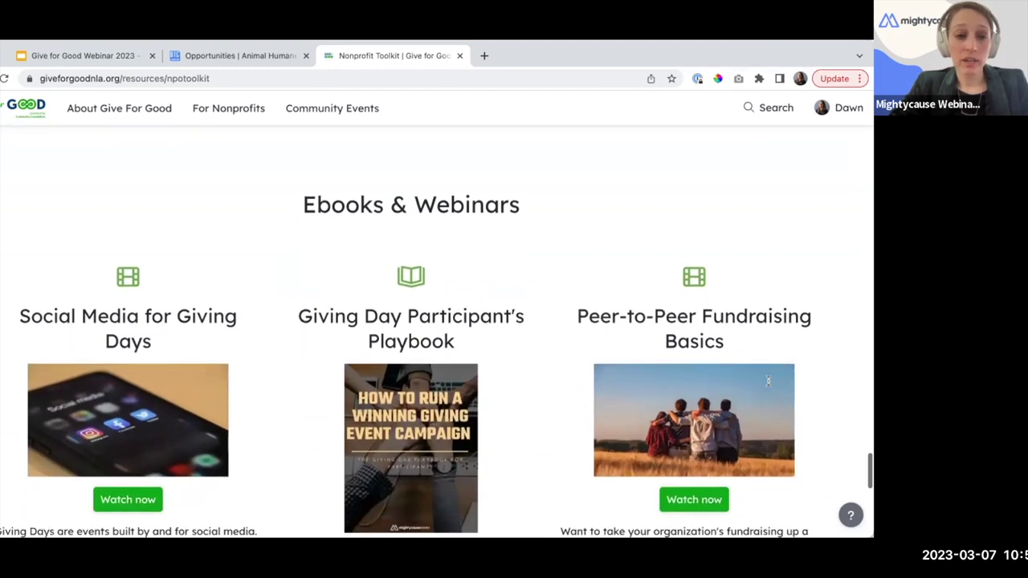
scroll(768, 380, down, 2)
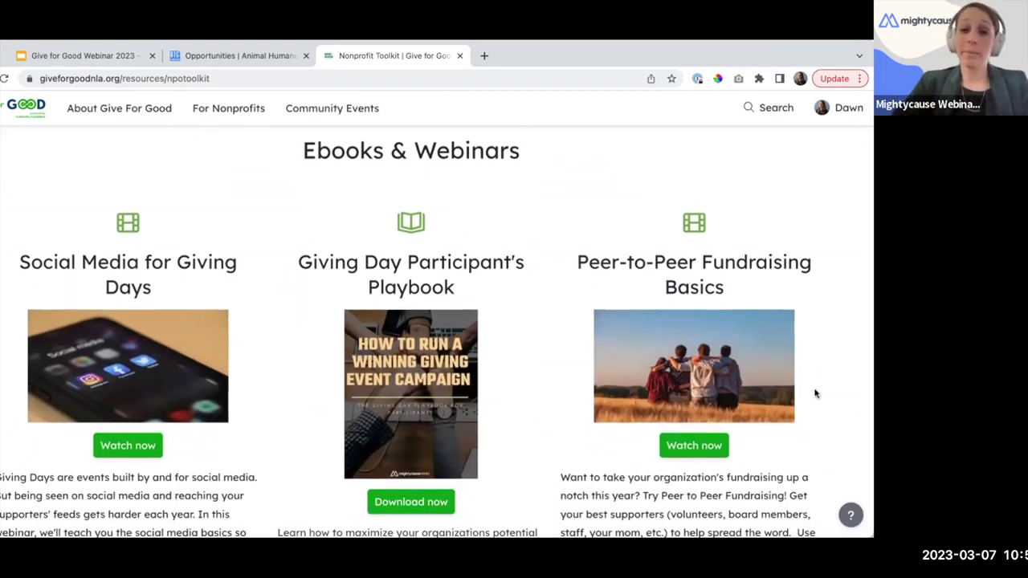
scroll(817, 385, down, 1)
scroll(820, 376, down, 4)
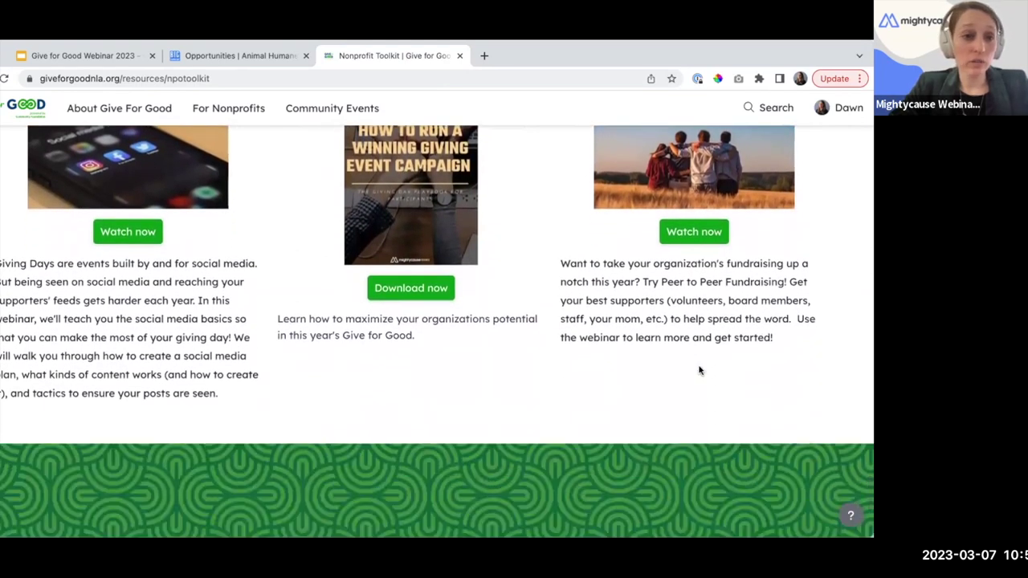
scroll(549, 404, down, 2)
Go back through the nonprofit toolkit page to the Important Dates section.
scroll(549, 404, up, 5)
scroll(549, 404, up, 9)
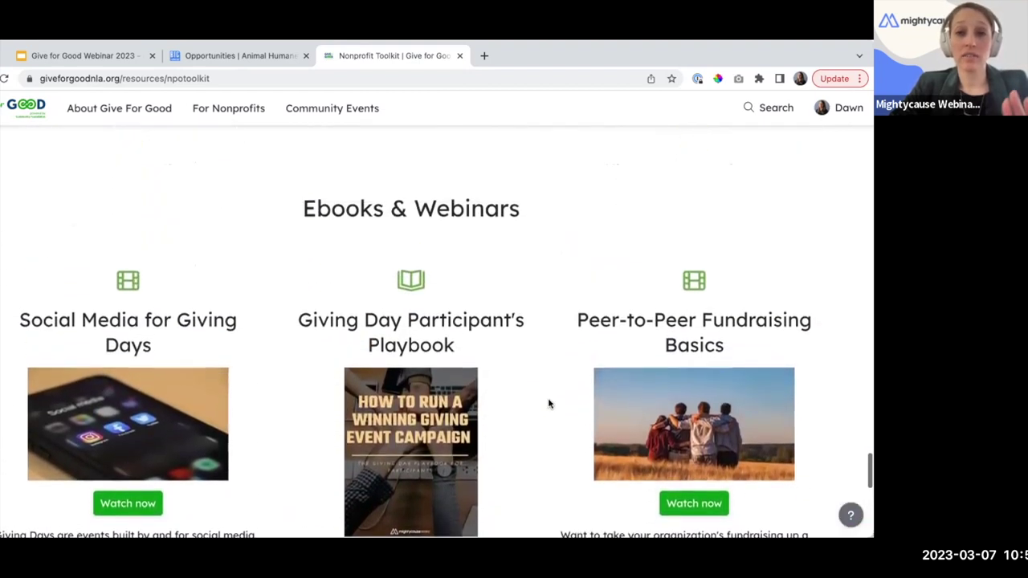
scroll(549, 404, up, 15)
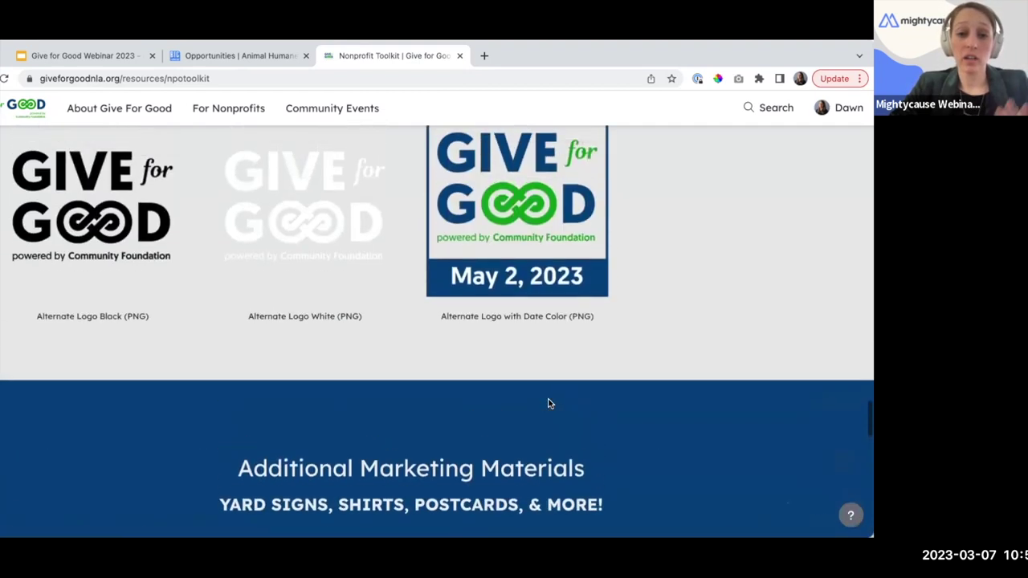
scroll(549, 404, up, 15)
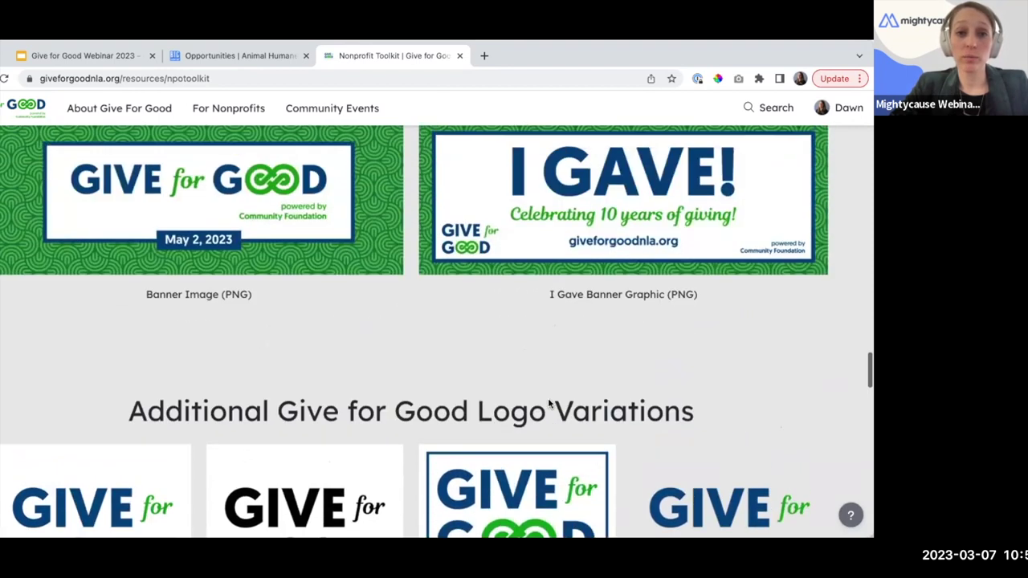
scroll(549, 404, up, 10)
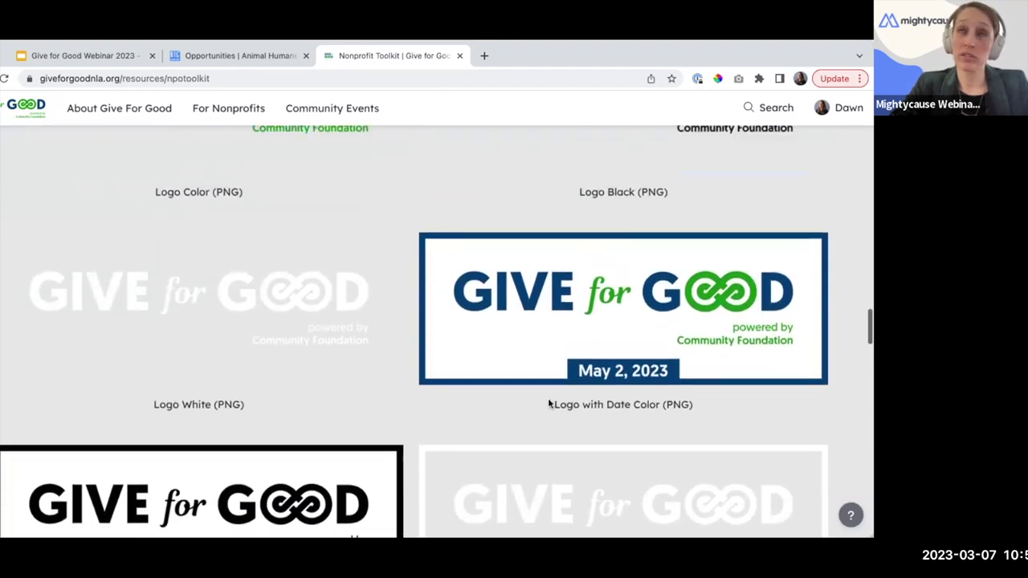
scroll(549, 404, up, 15)
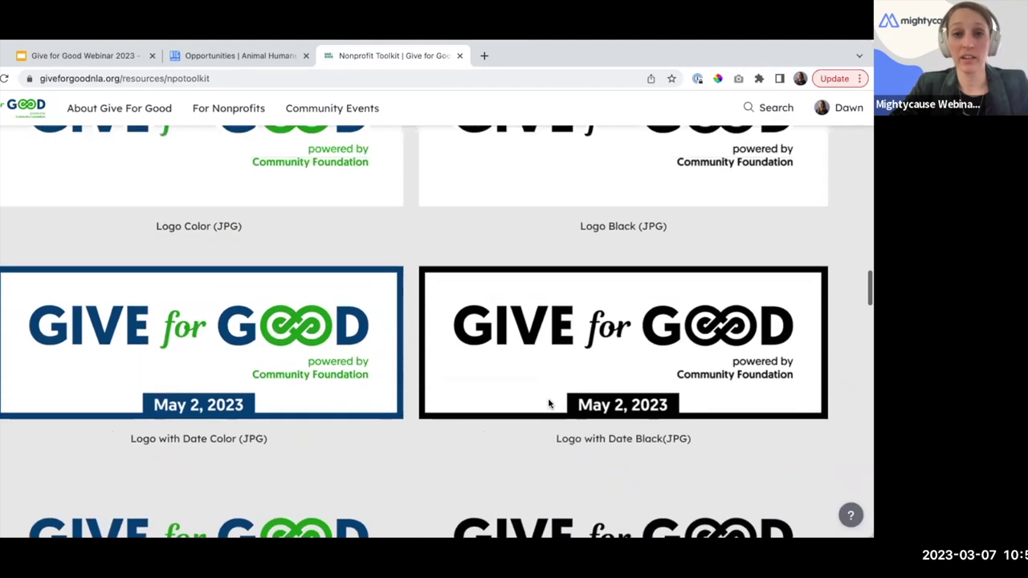
scroll(549, 403, up, 12)
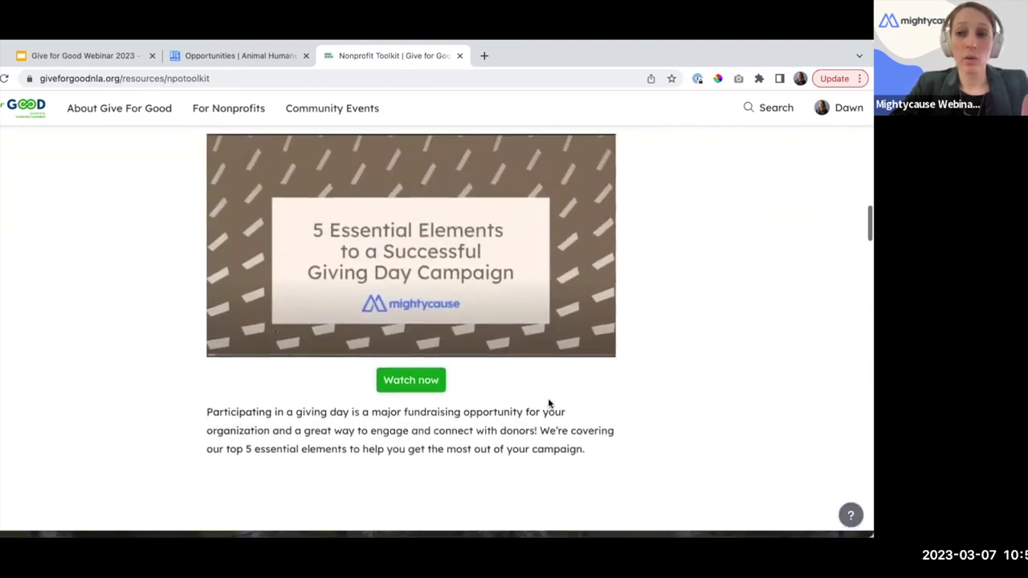
scroll(549, 403, up, 10)
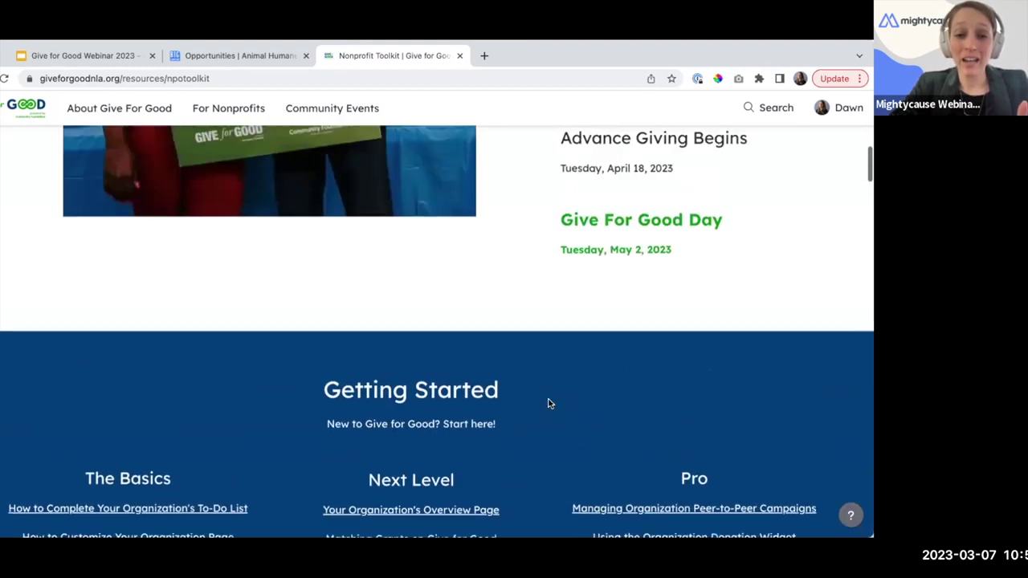
scroll(550, 402, up, 5)
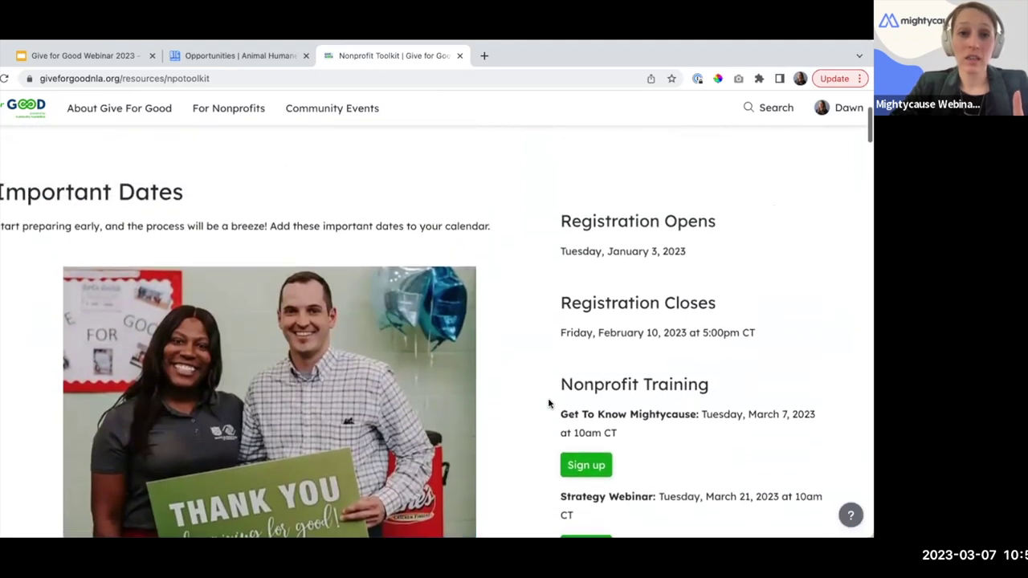
Open the Animal Humane Society's Organization Page in the dashboard, review the required and recommended tasks in its detailed to-do list, and close the list.
click(190, 56)
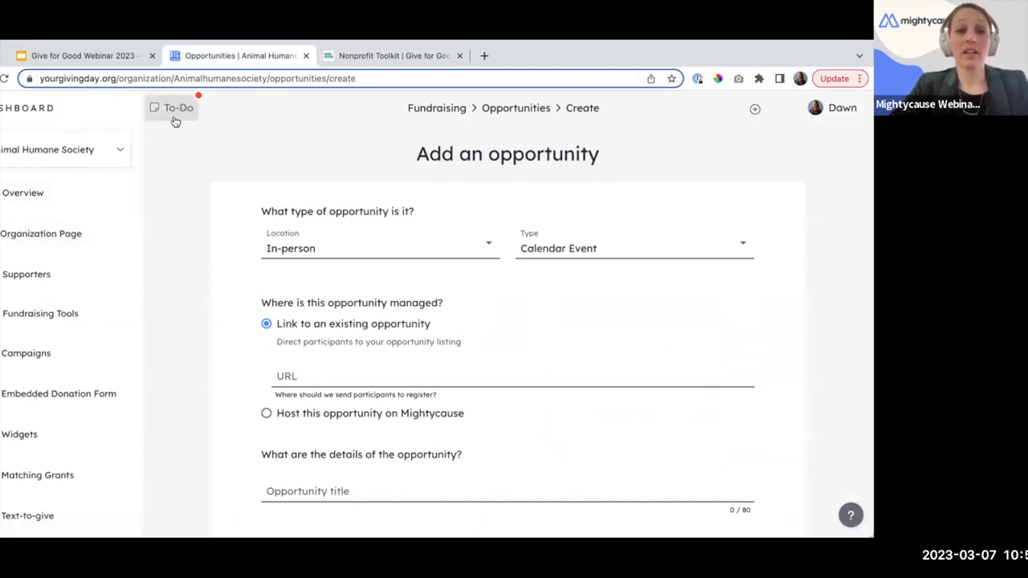
click(49, 252)
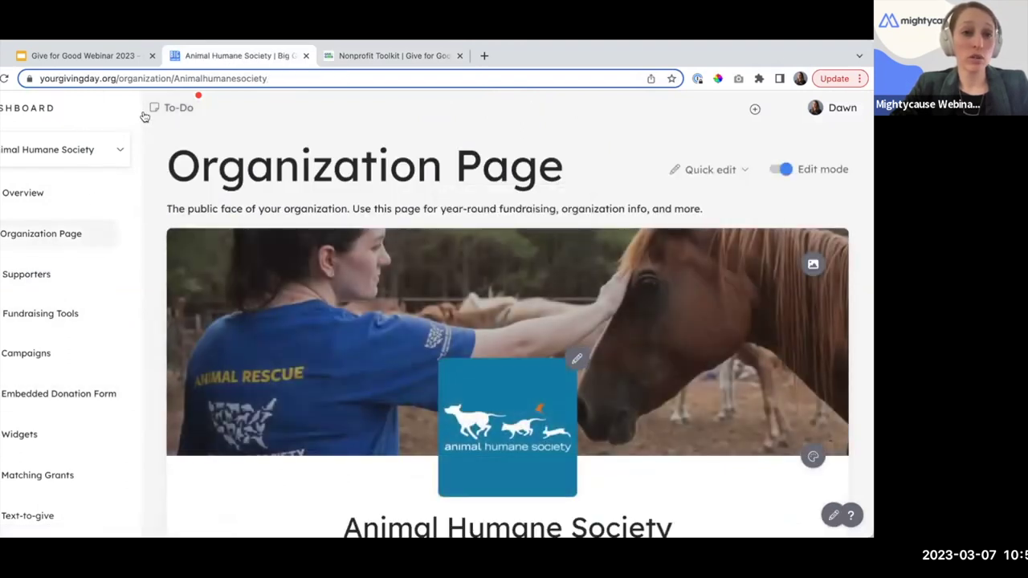
click(176, 107)
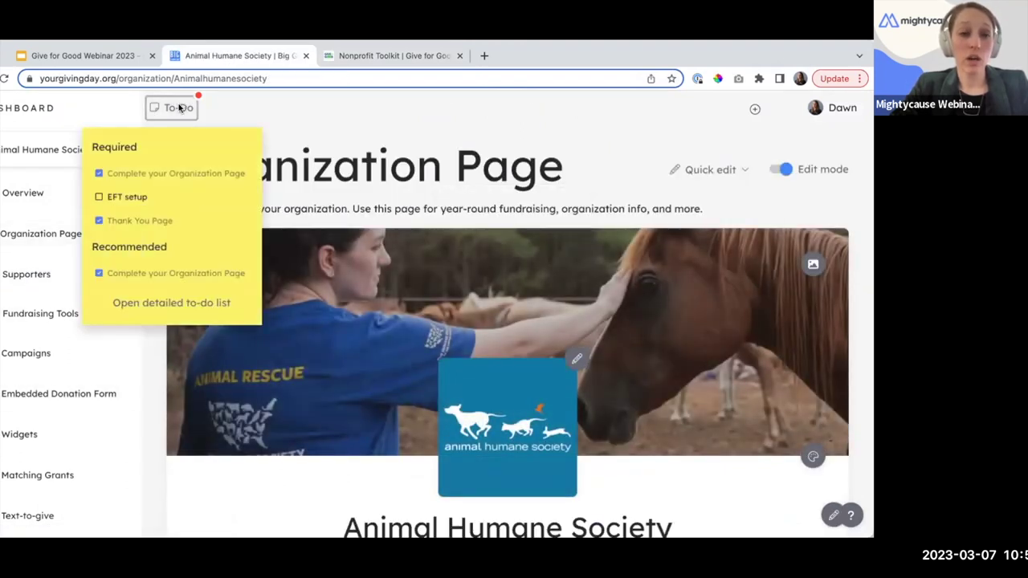
click(171, 302)
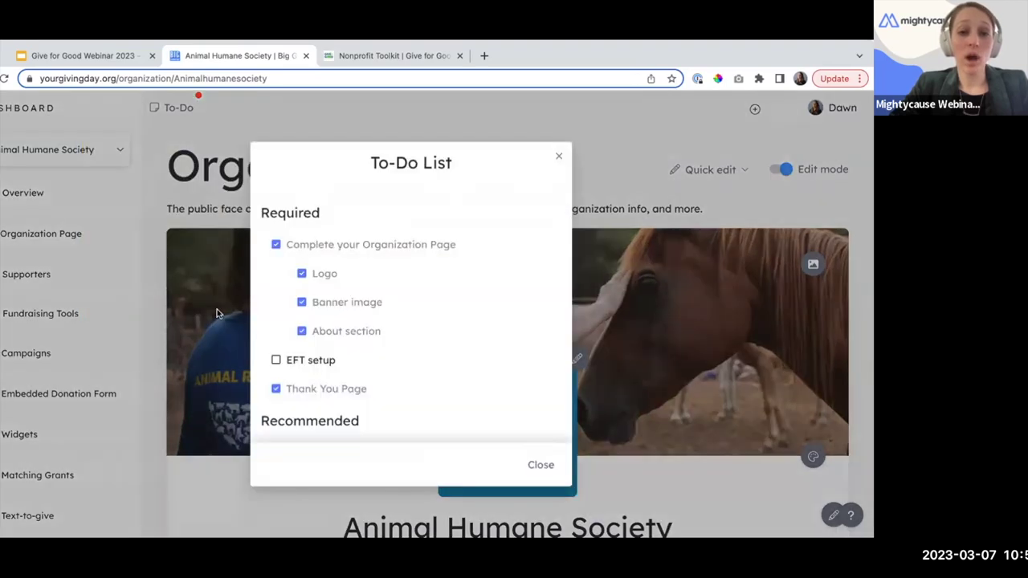
scroll(448, 329, down, 2)
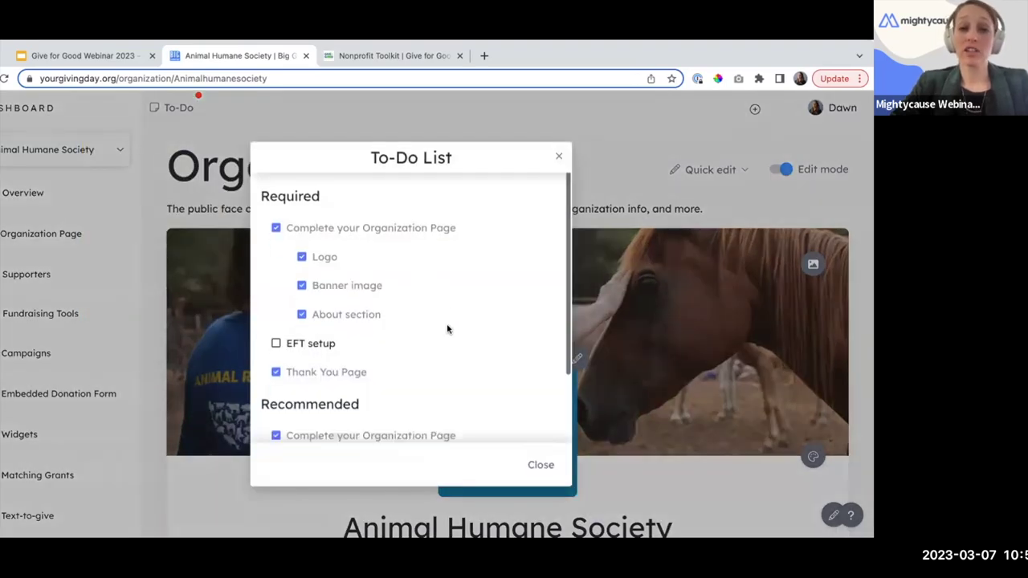
scroll(448, 329, down, 2)
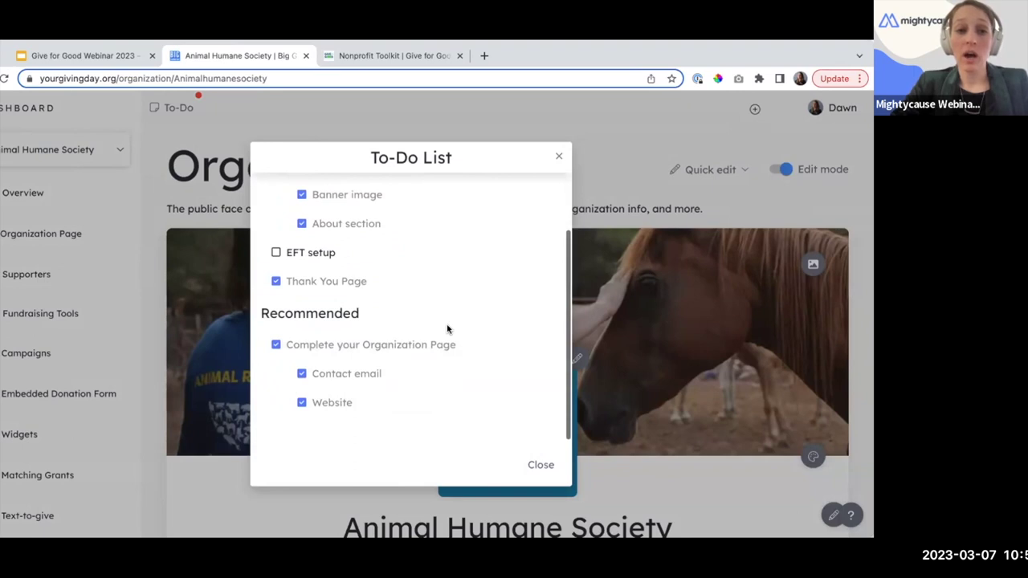
scroll(448, 329, up, 3)
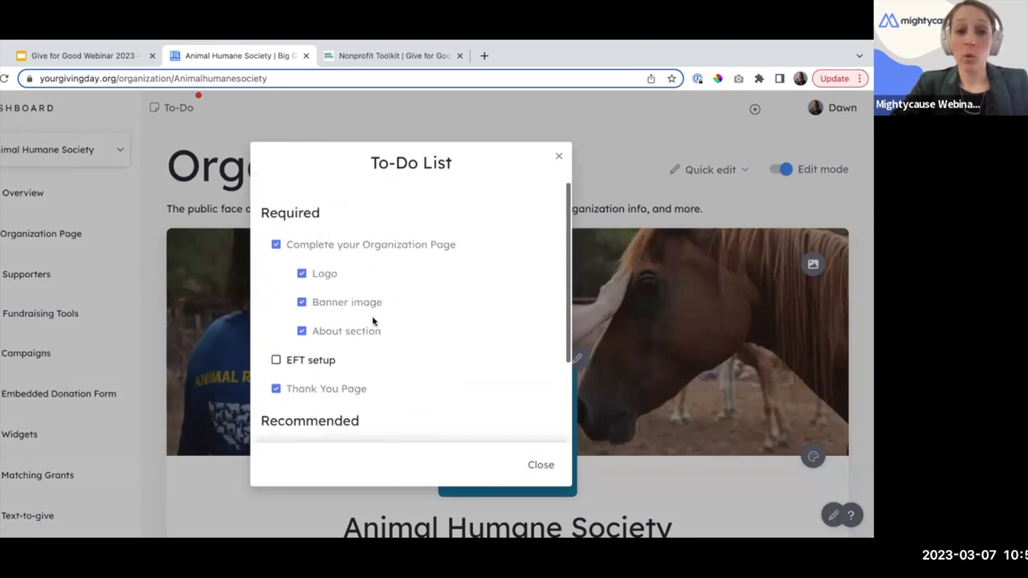
click(560, 156)
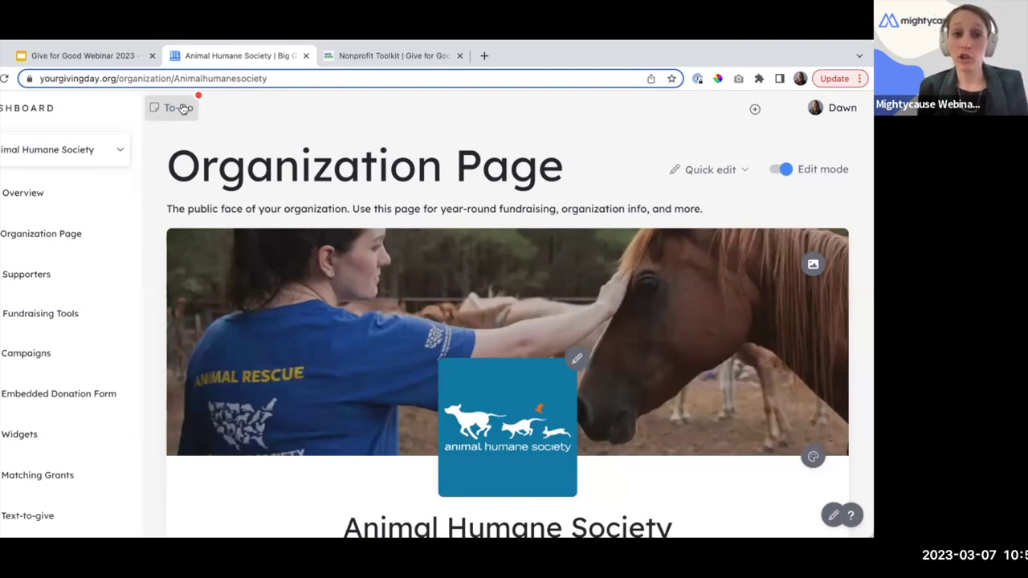
Show the to-do summary with its required and recommended tasks on the Organization Page, and close it.
click(181, 108)
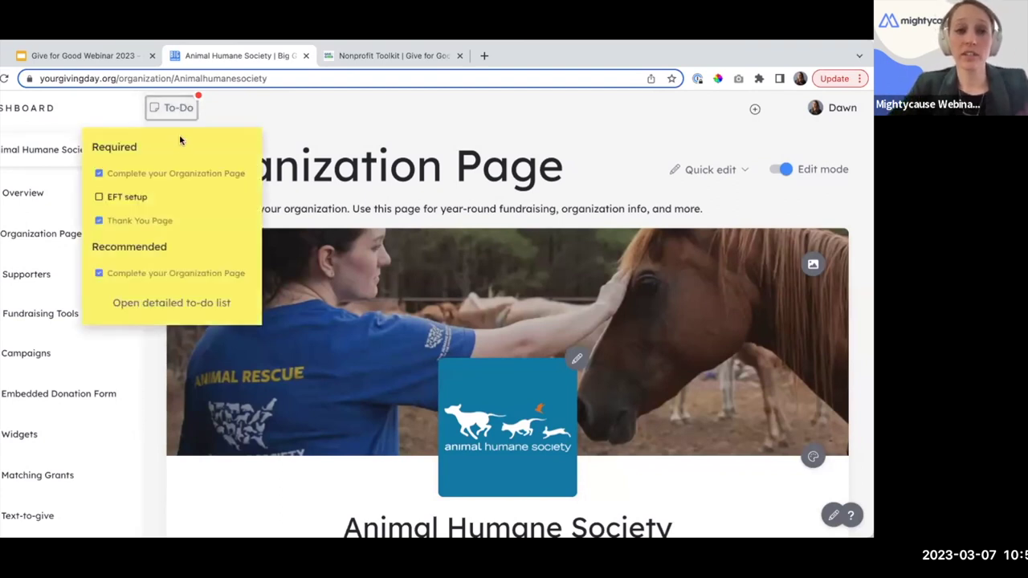
click(236, 113)
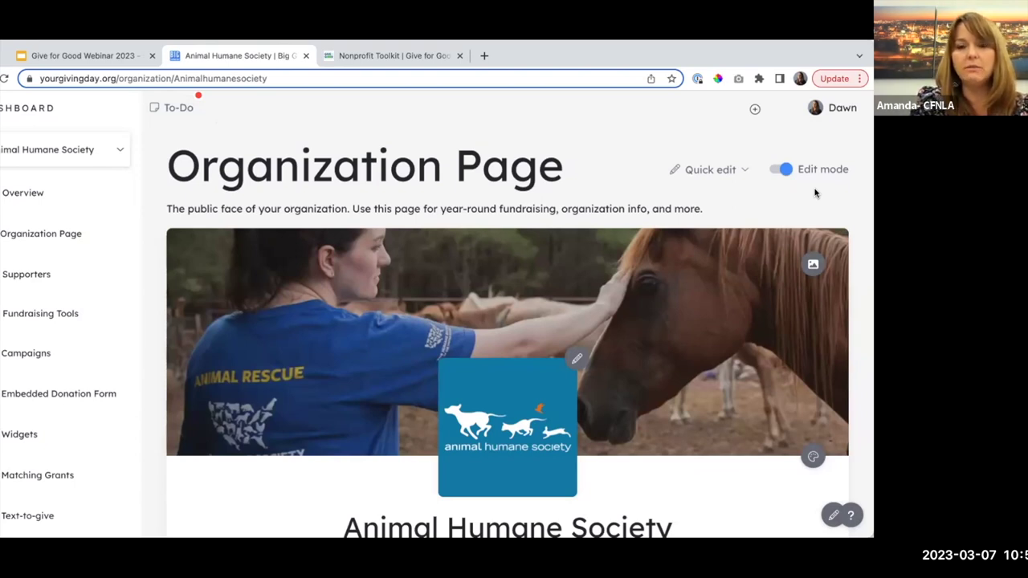
Show where social media profile links are edited in the Organization Data summary, closing the social links editor without entering a URL.
scroll(815, 193, down, 15)
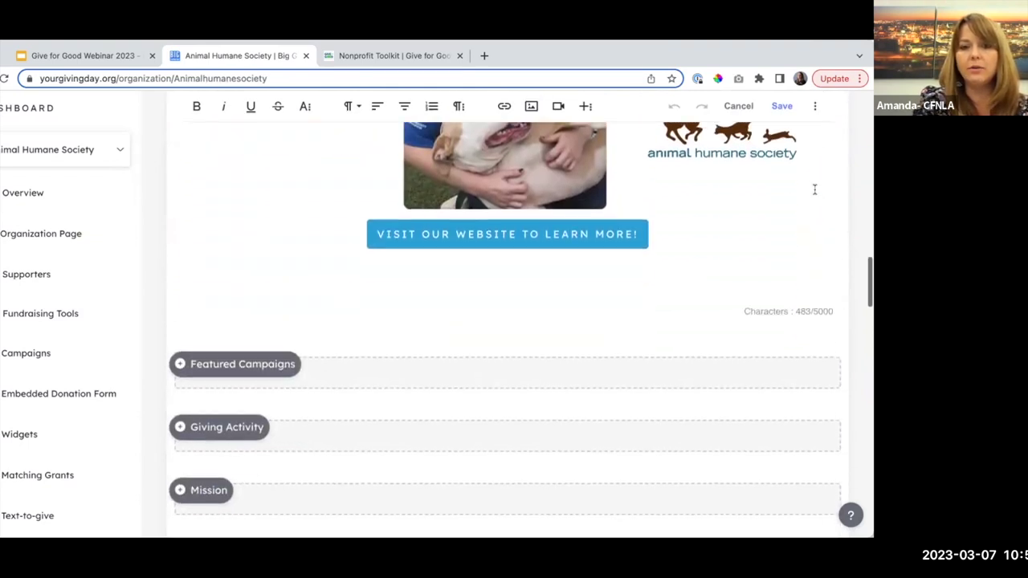
scroll(814, 192, down, 15)
scroll(814, 192, down, 7)
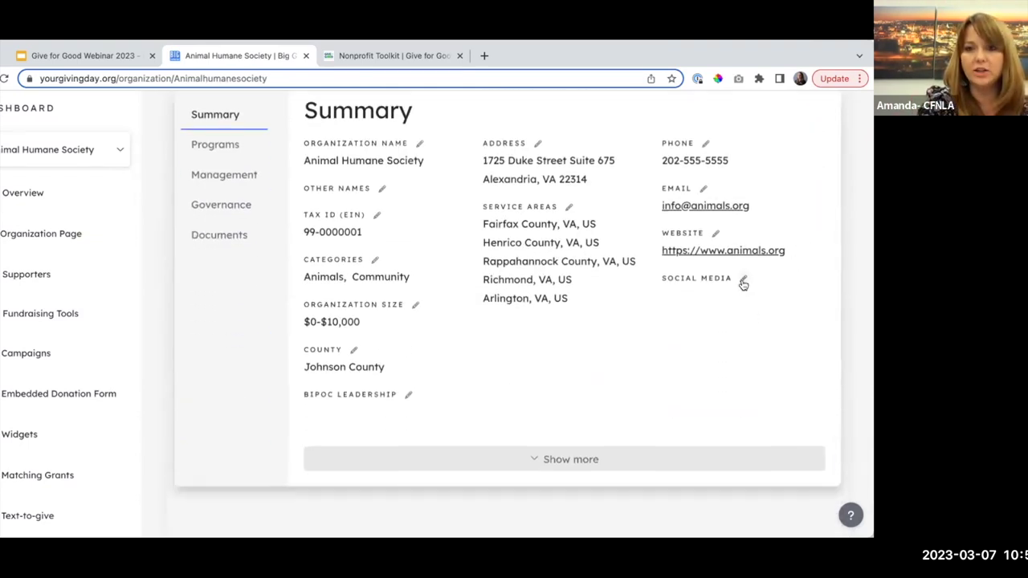
click(743, 282)
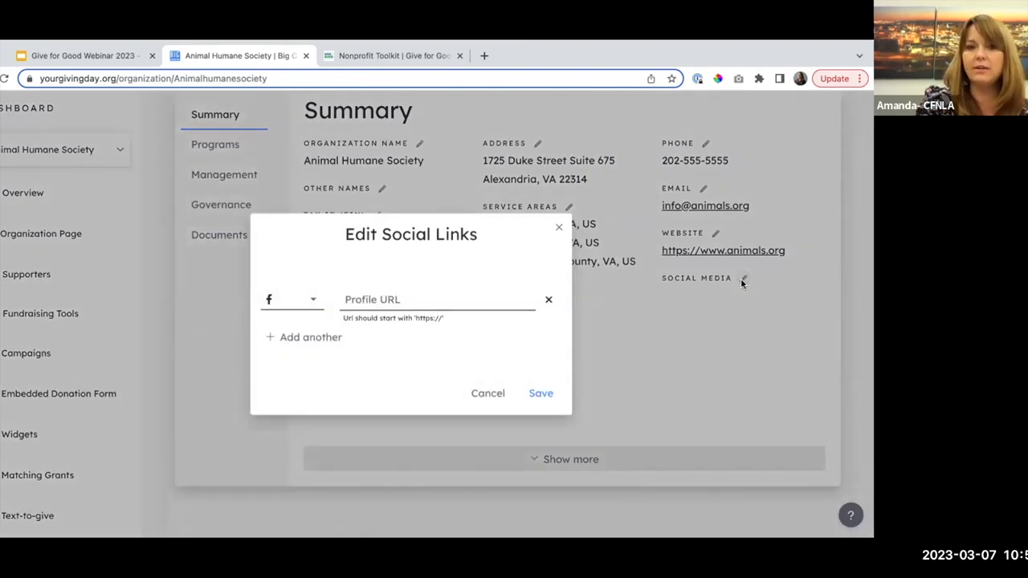
click(538, 392)
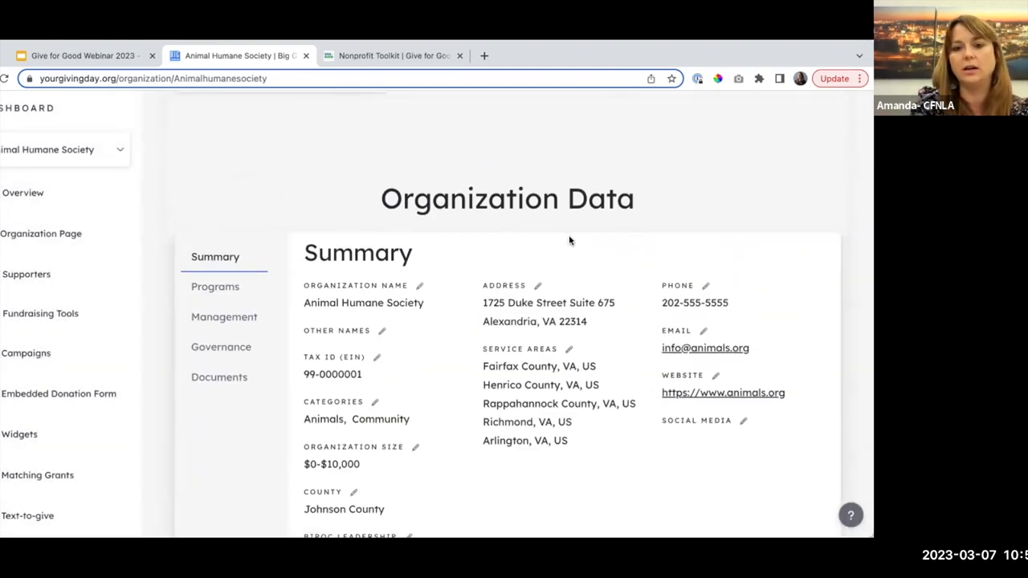
click(743, 423)
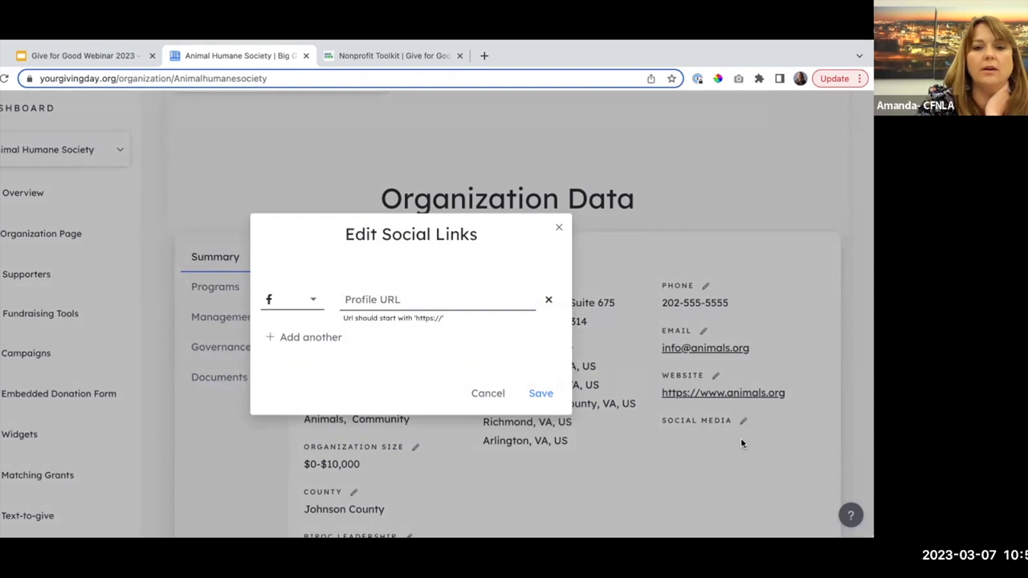
click(556, 227)
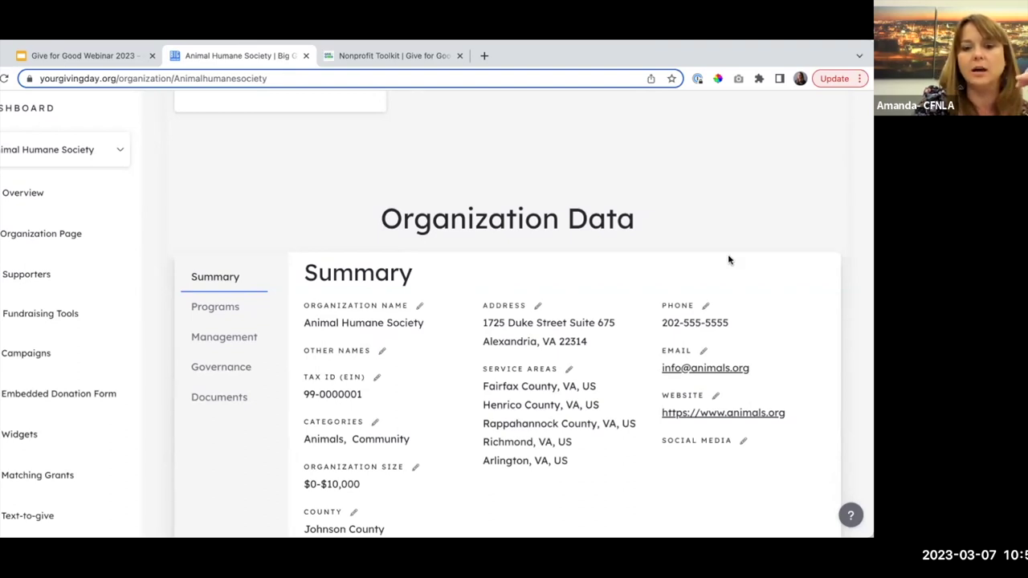
From the Give for Good 2023 home page, open the nonprofit Tools & Resources page and view the registration and training dates.
click(387, 56)
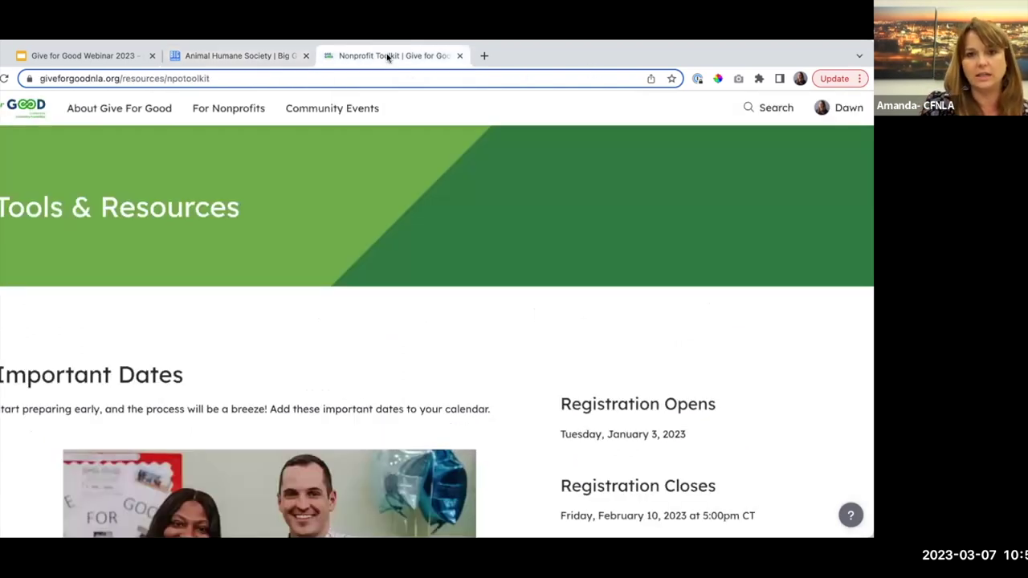
click(21, 108)
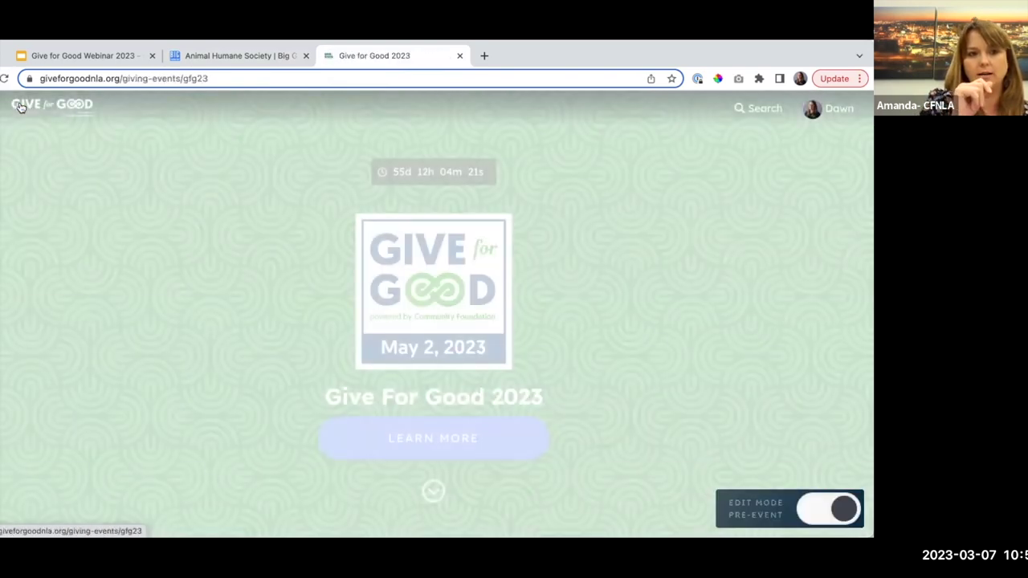
scroll(747, 402, down, 3)
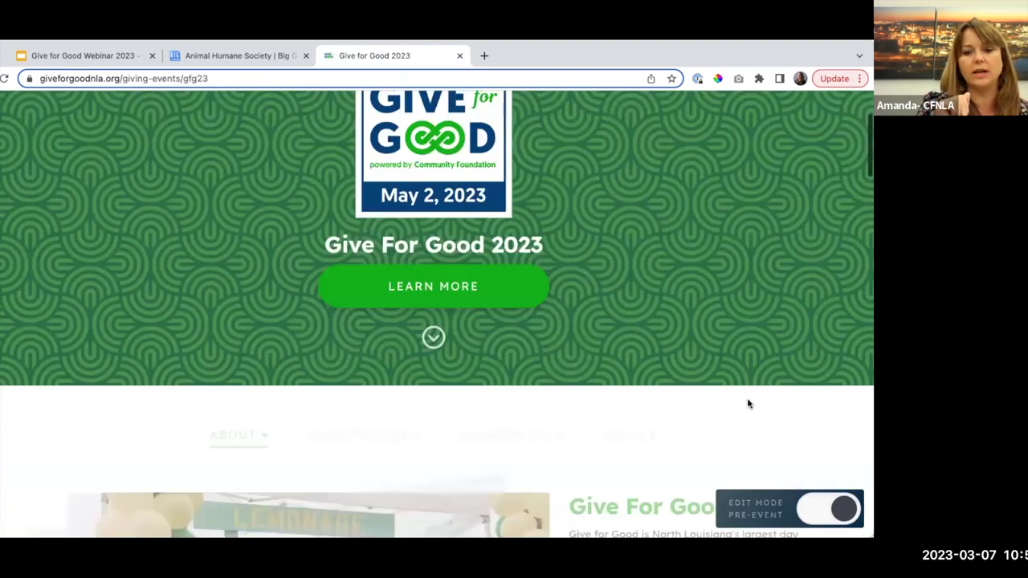
click(501, 367)
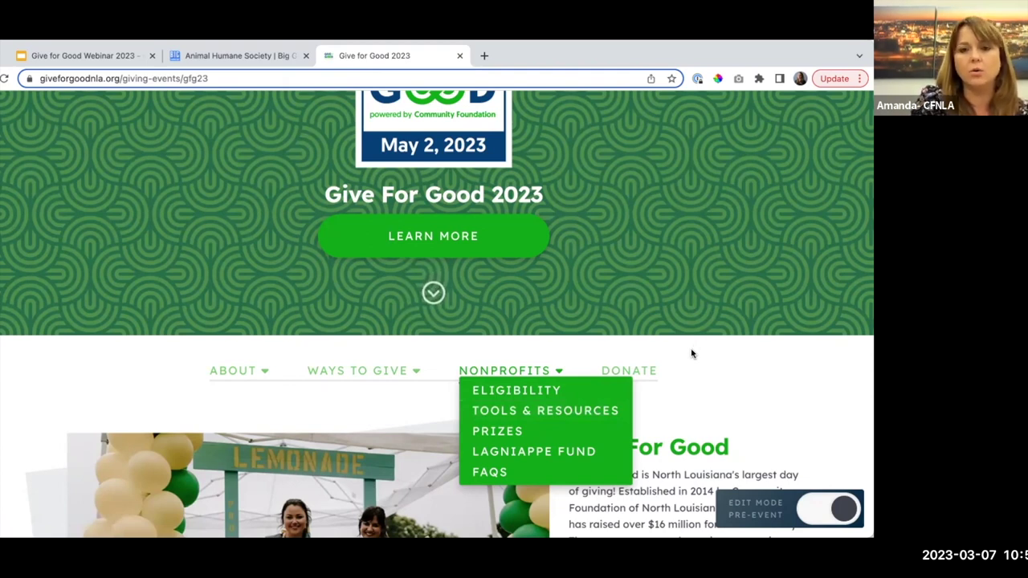
click(574, 411)
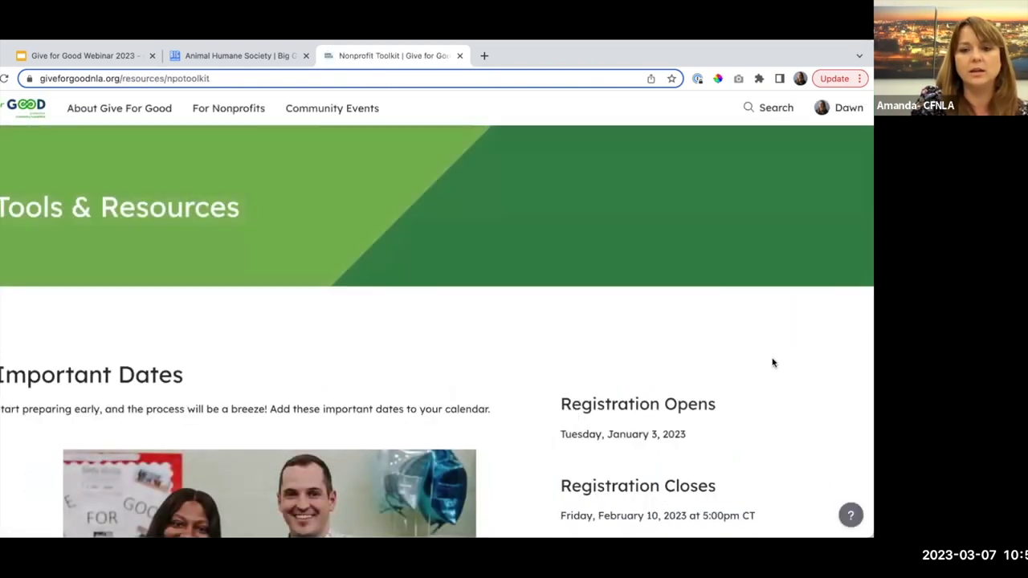
scroll(820, 389, down, 1)
scroll(820, 389, down, 4)
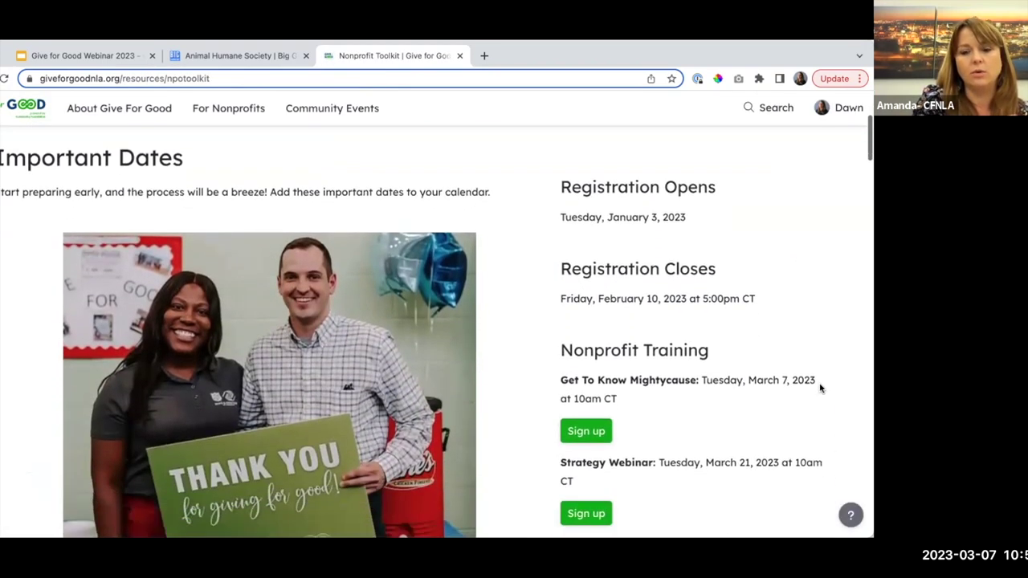